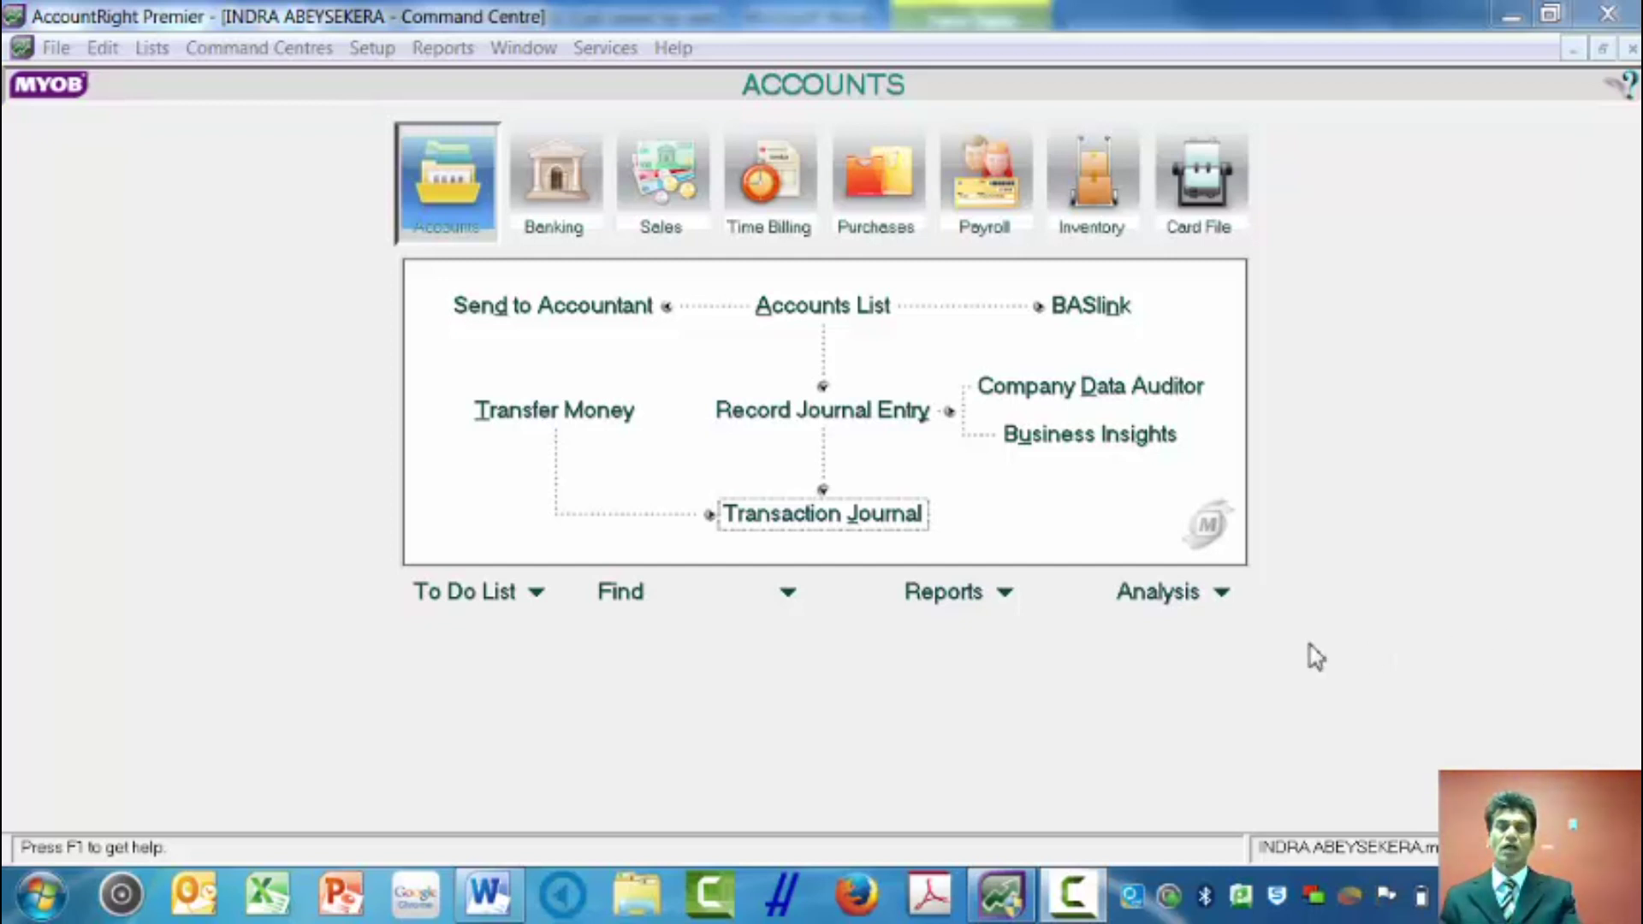
Start a new supplier card from the Cards List in the Card File.
click(879, 190)
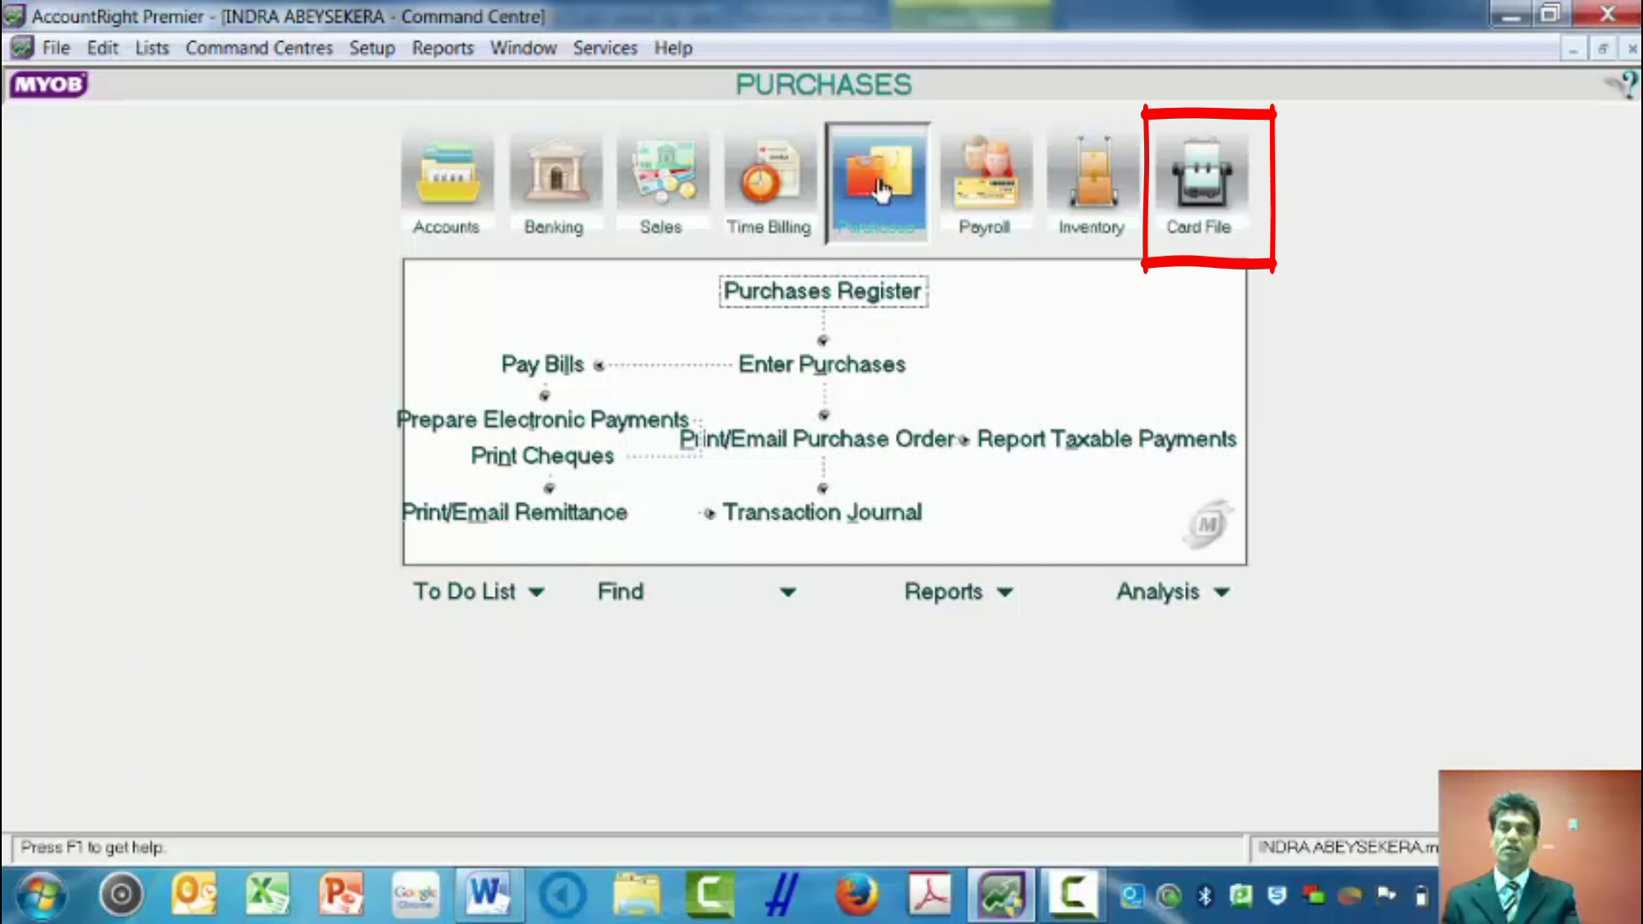
click(1203, 192)
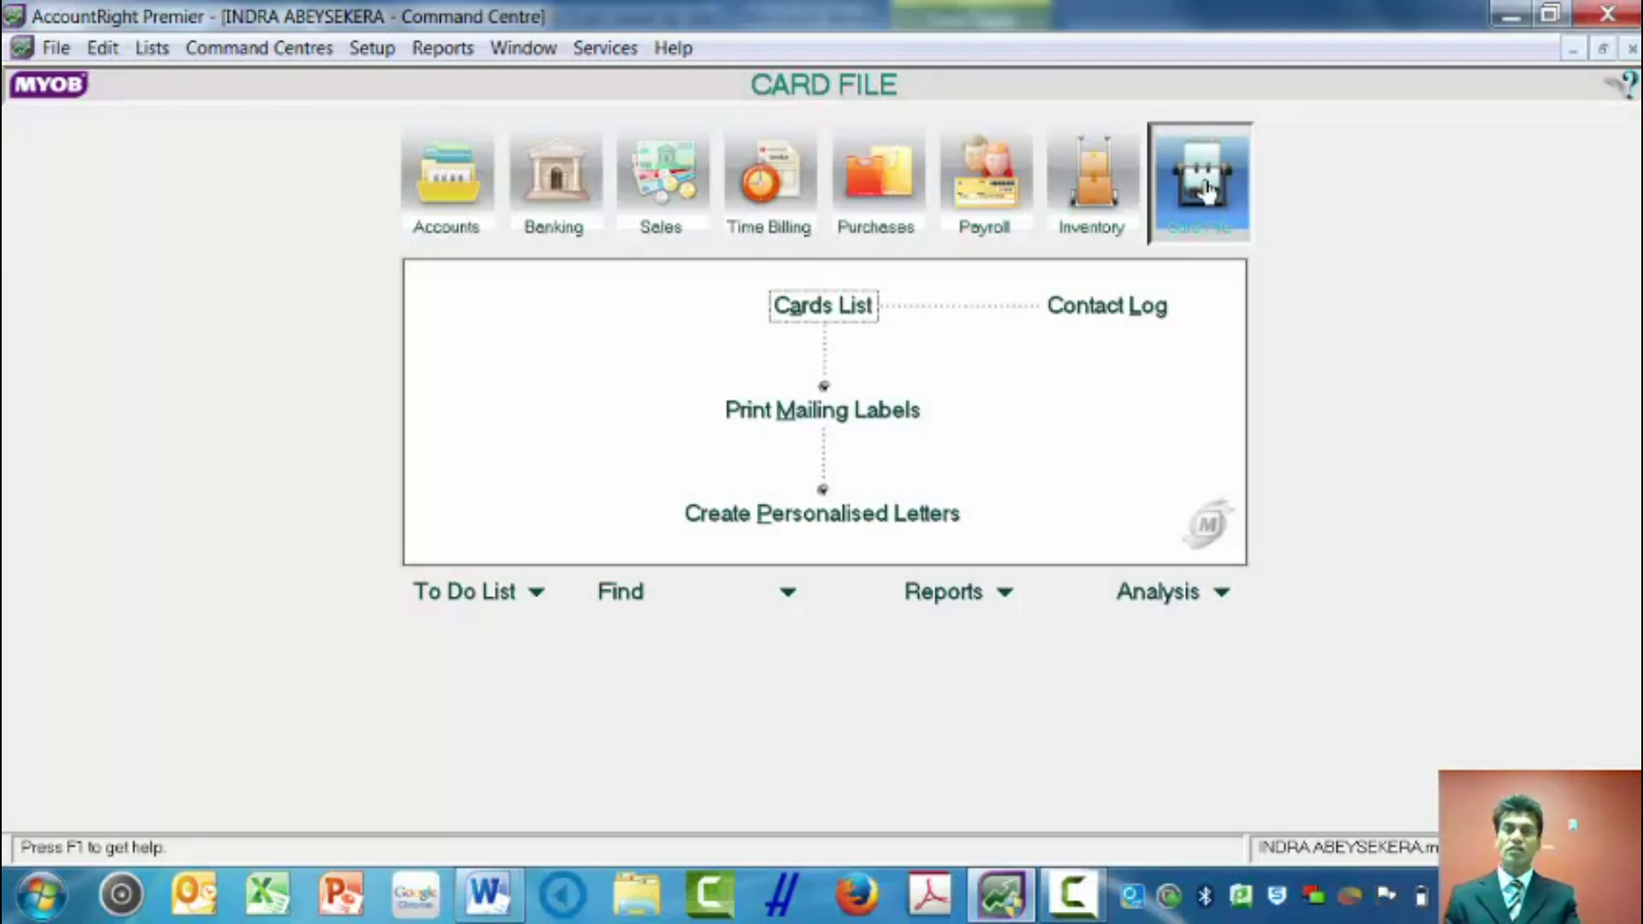
click(826, 316)
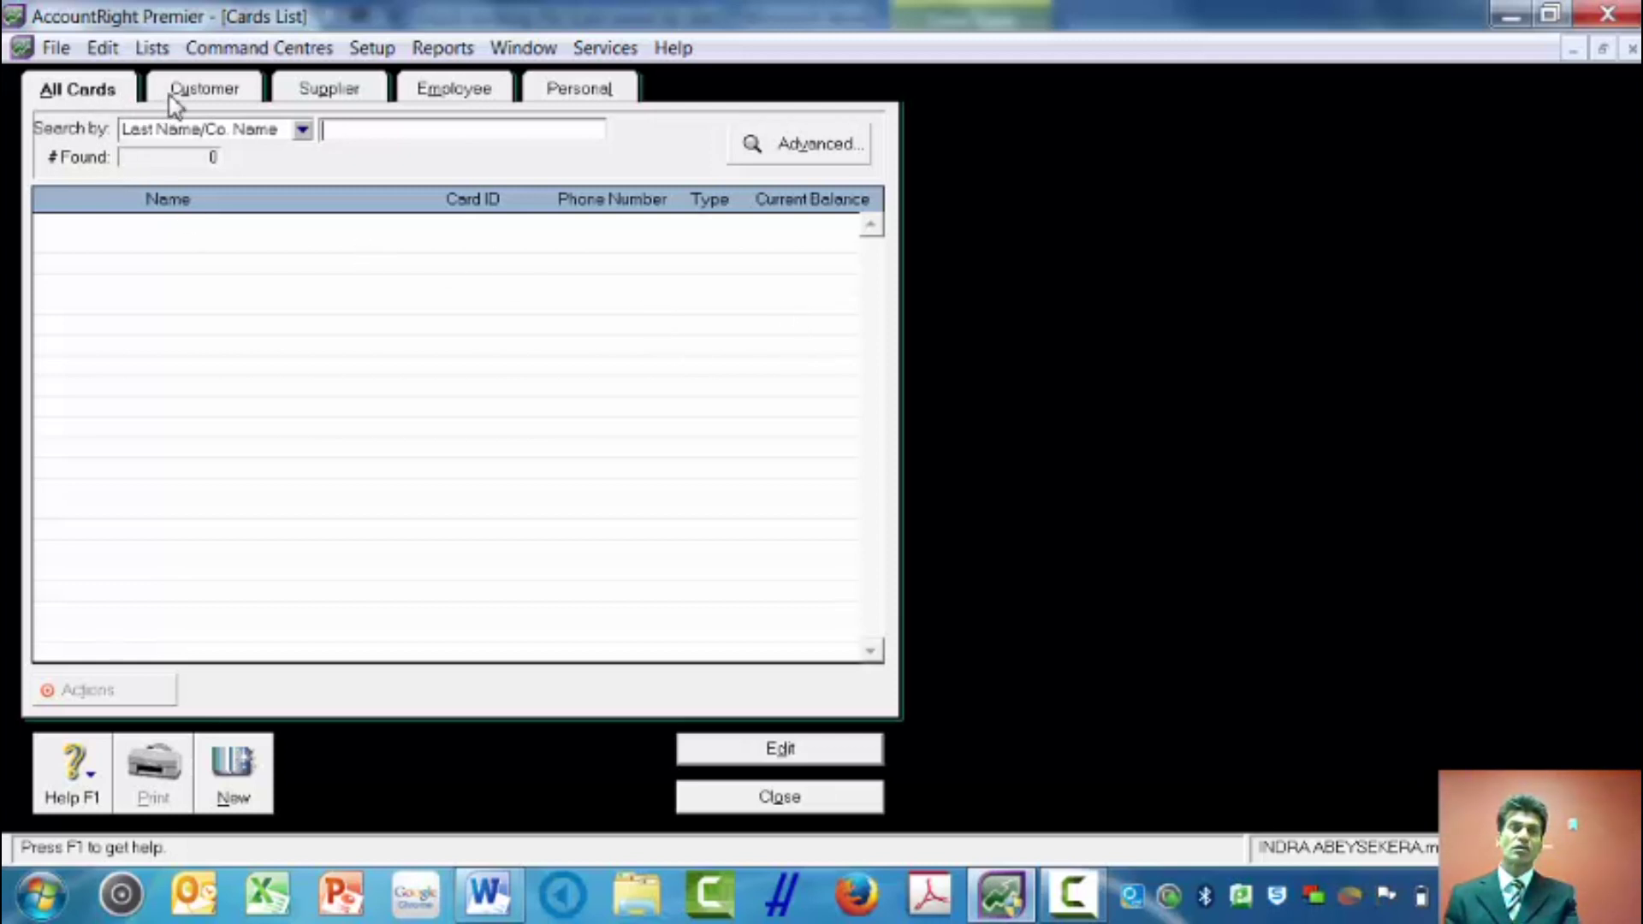
click(334, 93)
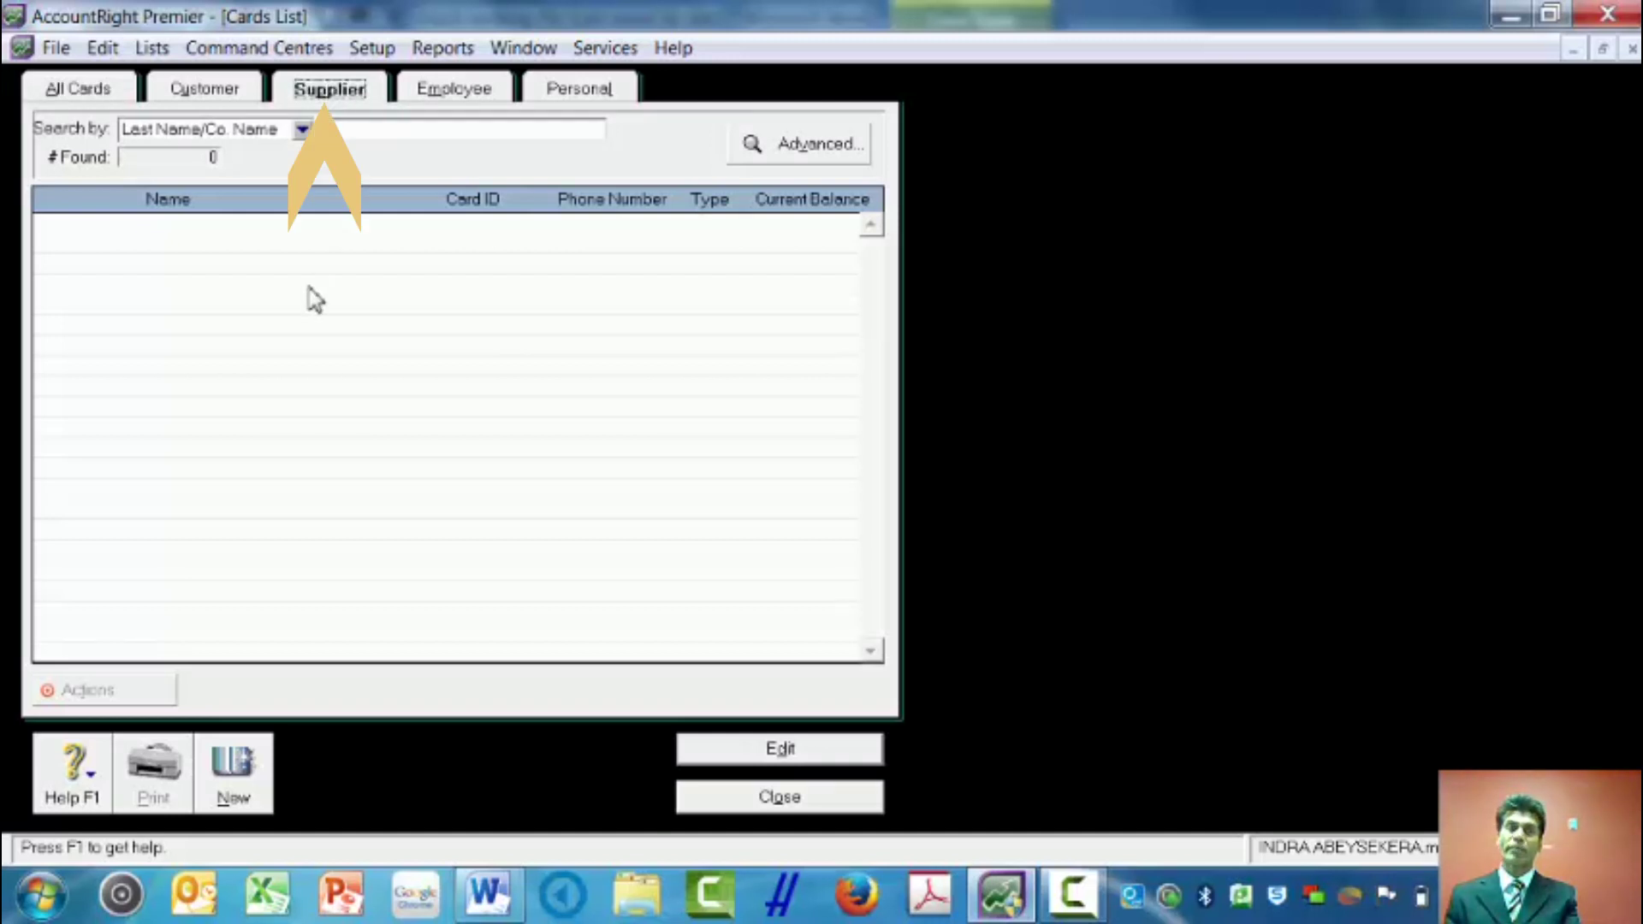
click(237, 783)
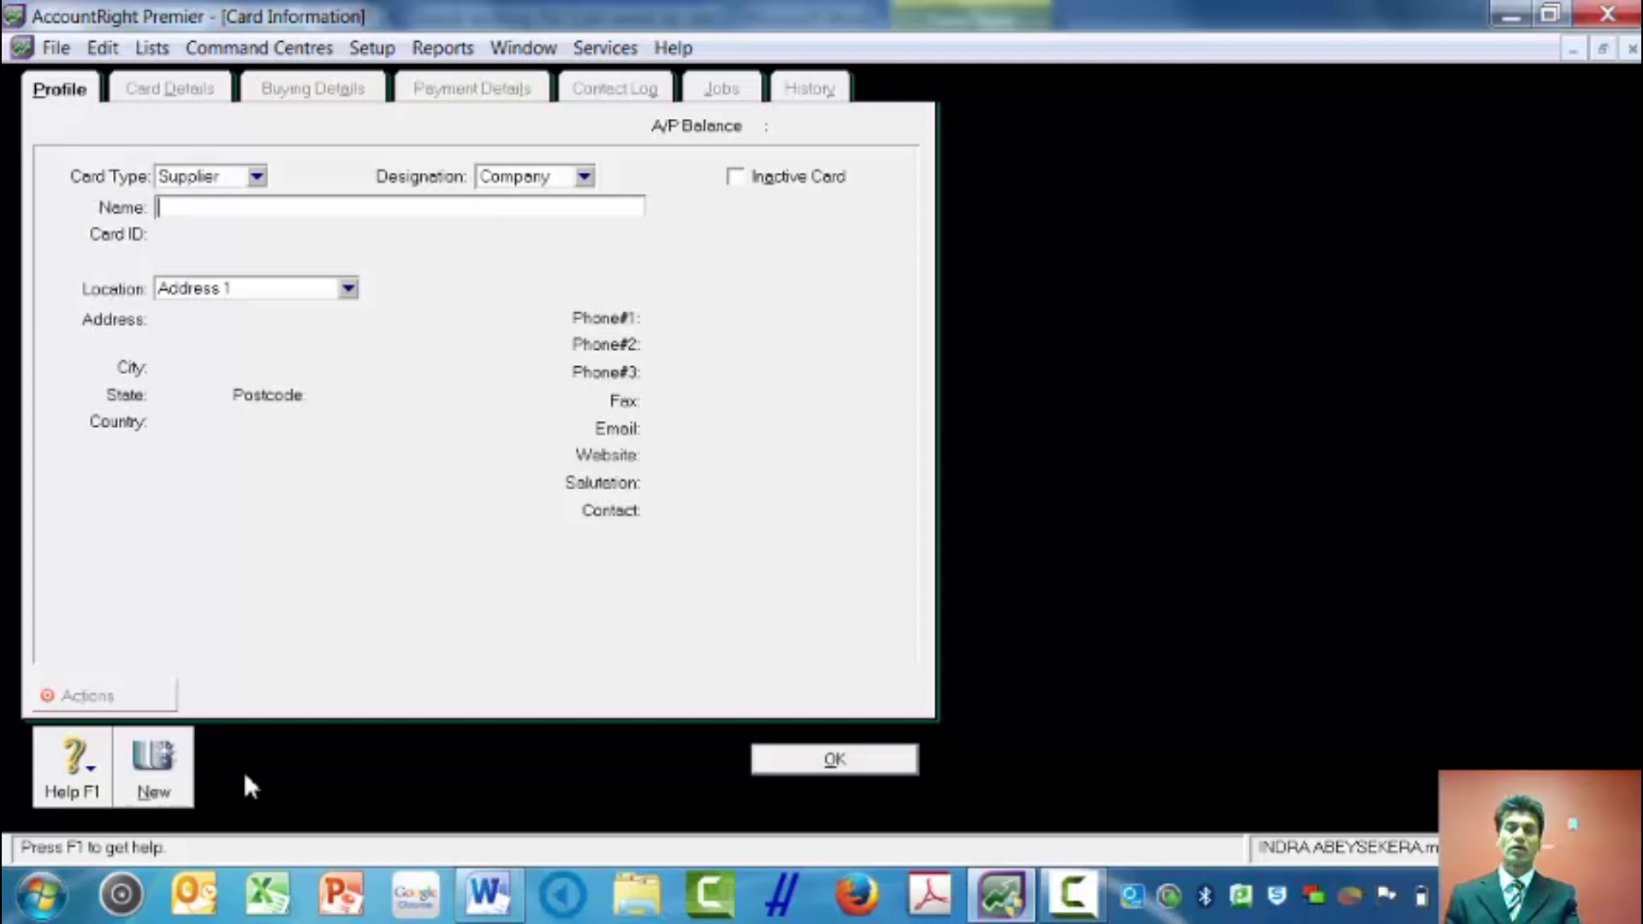
Check the supplier transaction in the Word working file, name the new AccountRight company card AB Supplier and save it.
mouse_move(495, 896)
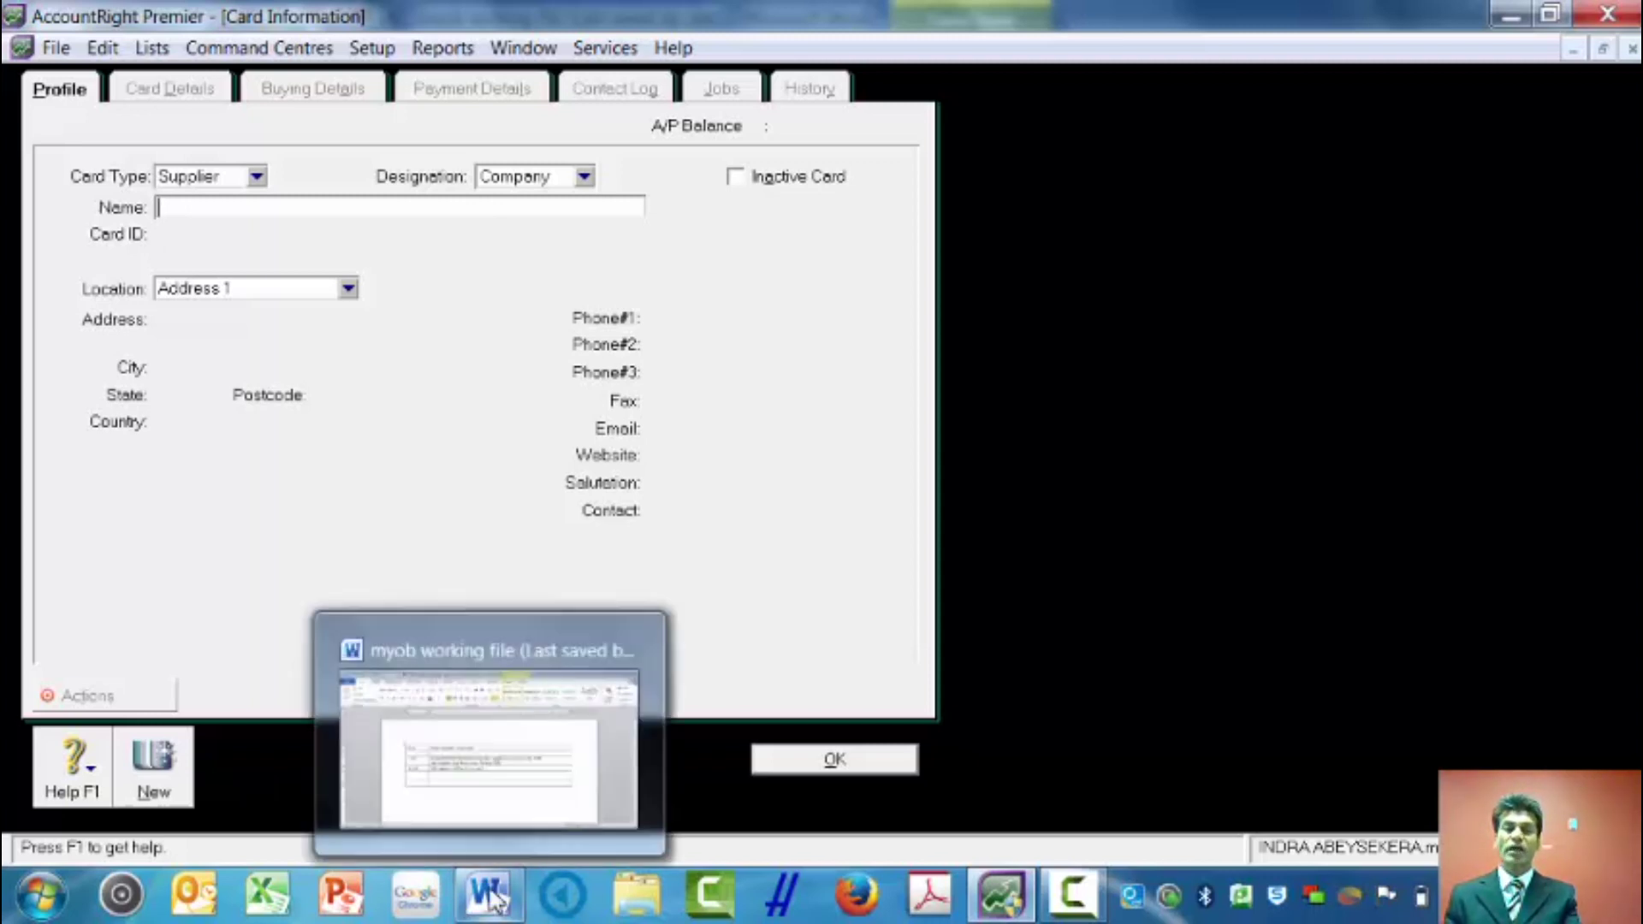
click(501, 803)
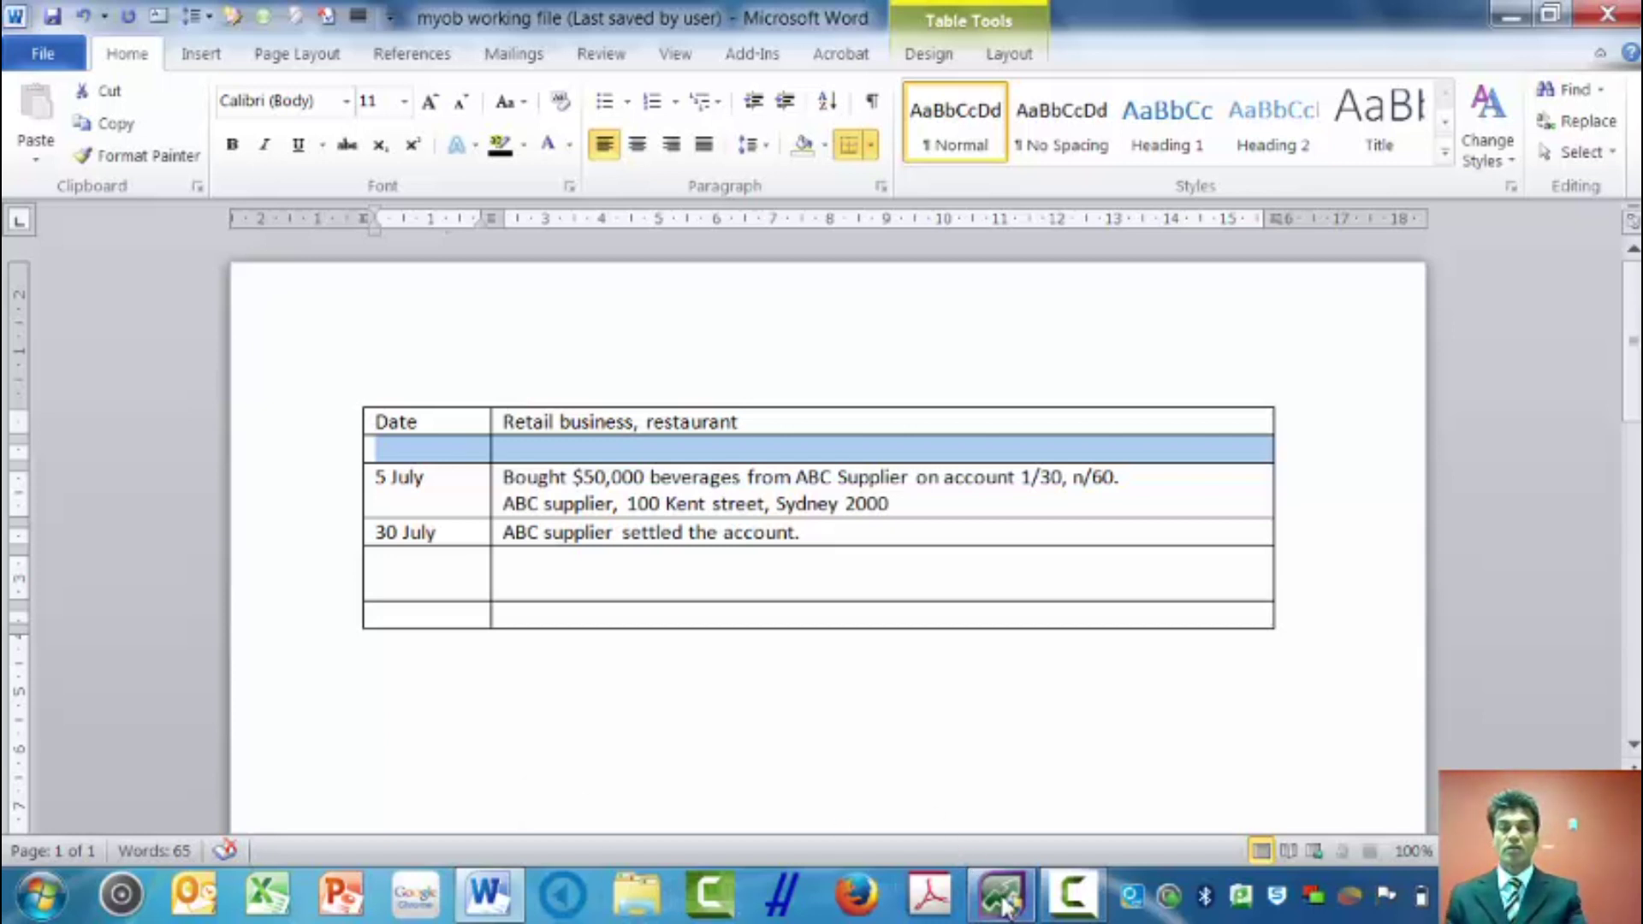
mouse_move(1005, 903)
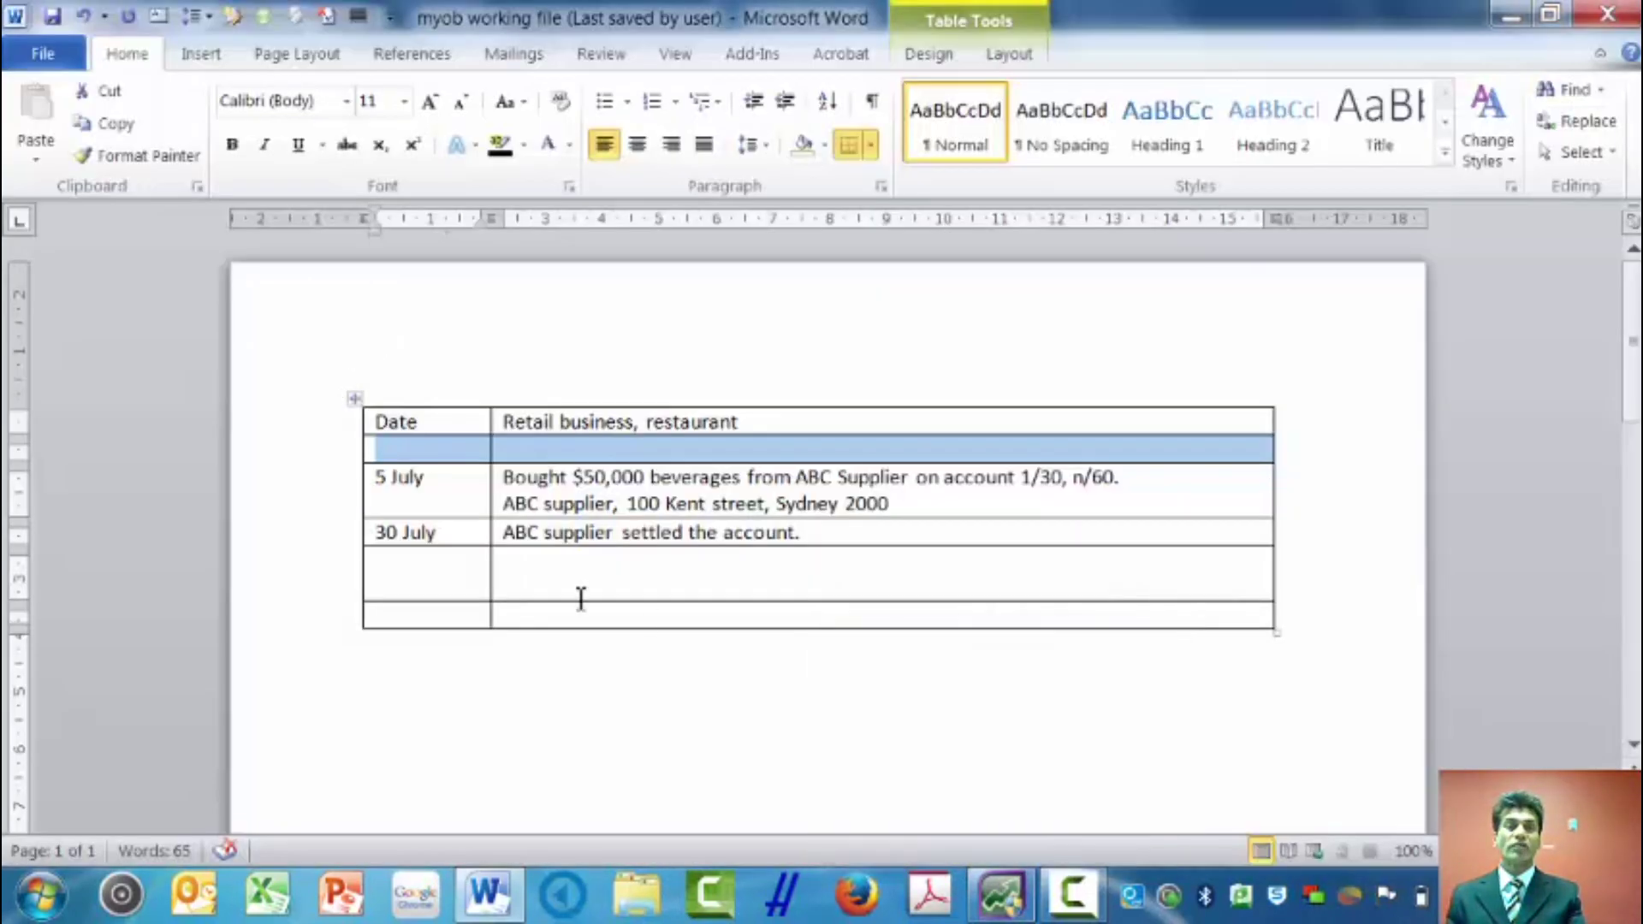
click(1004, 898)
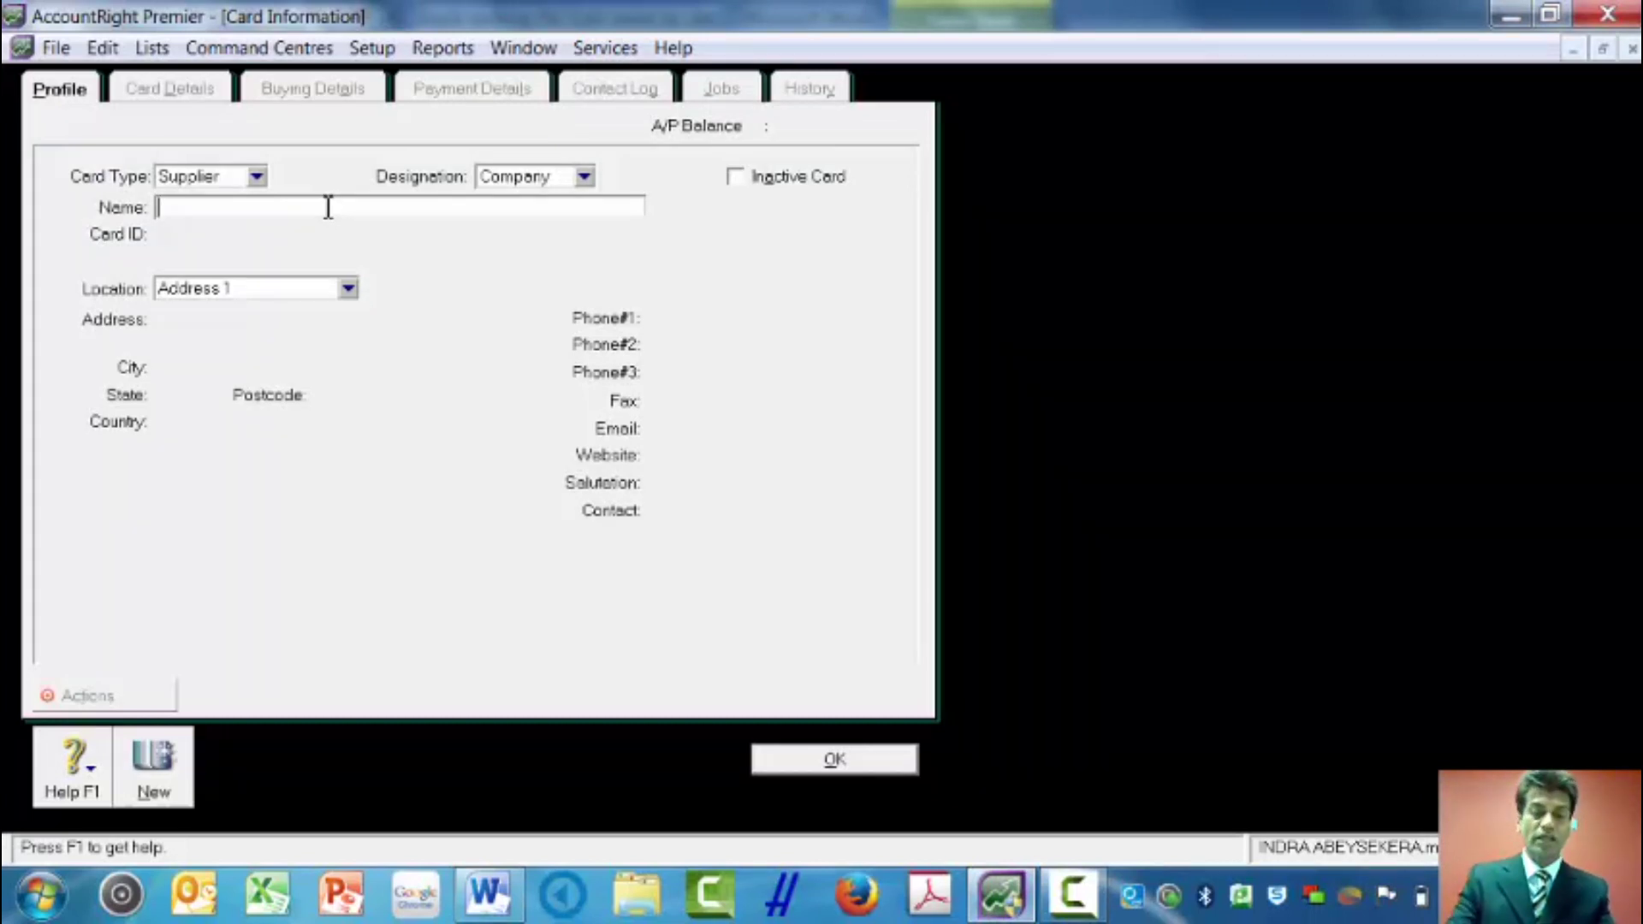
text(AB)
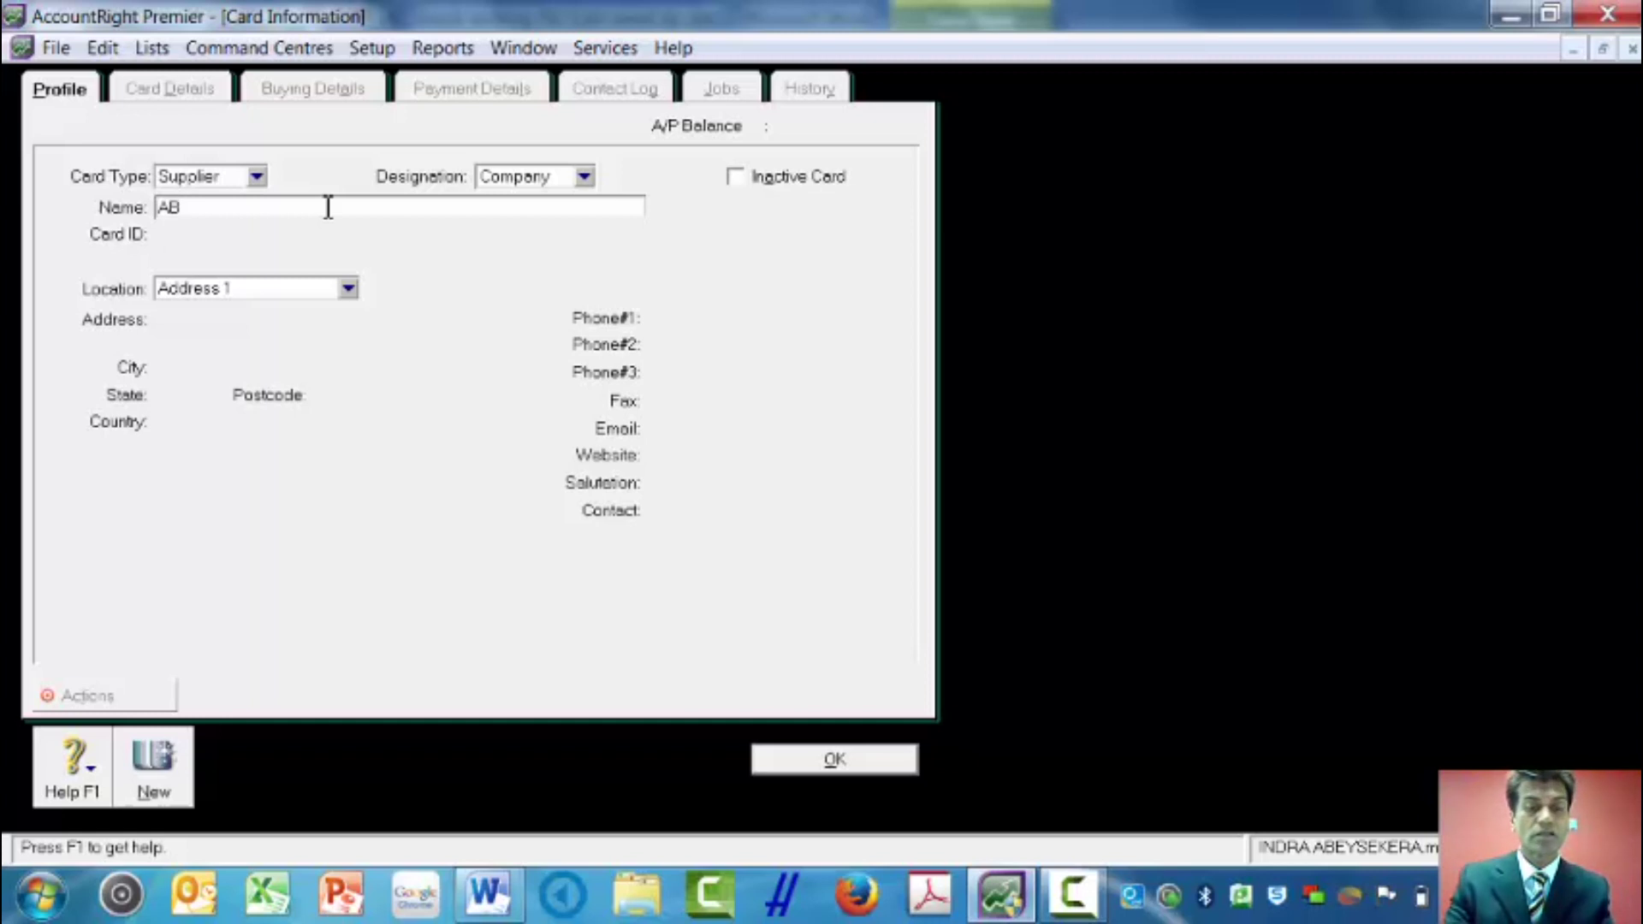
text( Supplier)
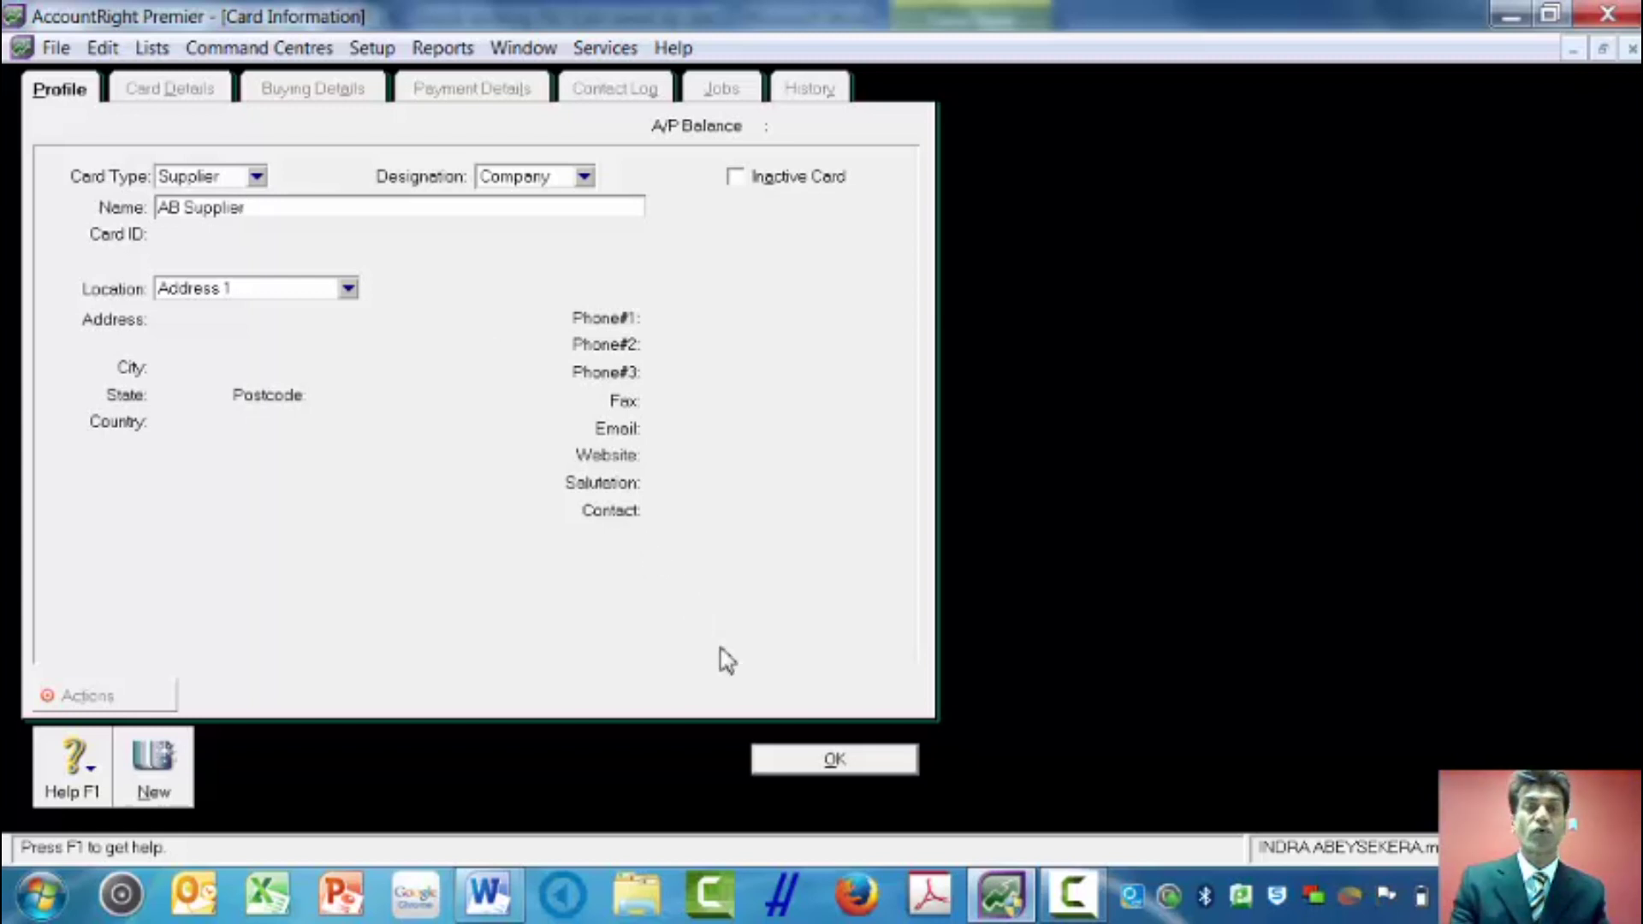
click(799, 760)
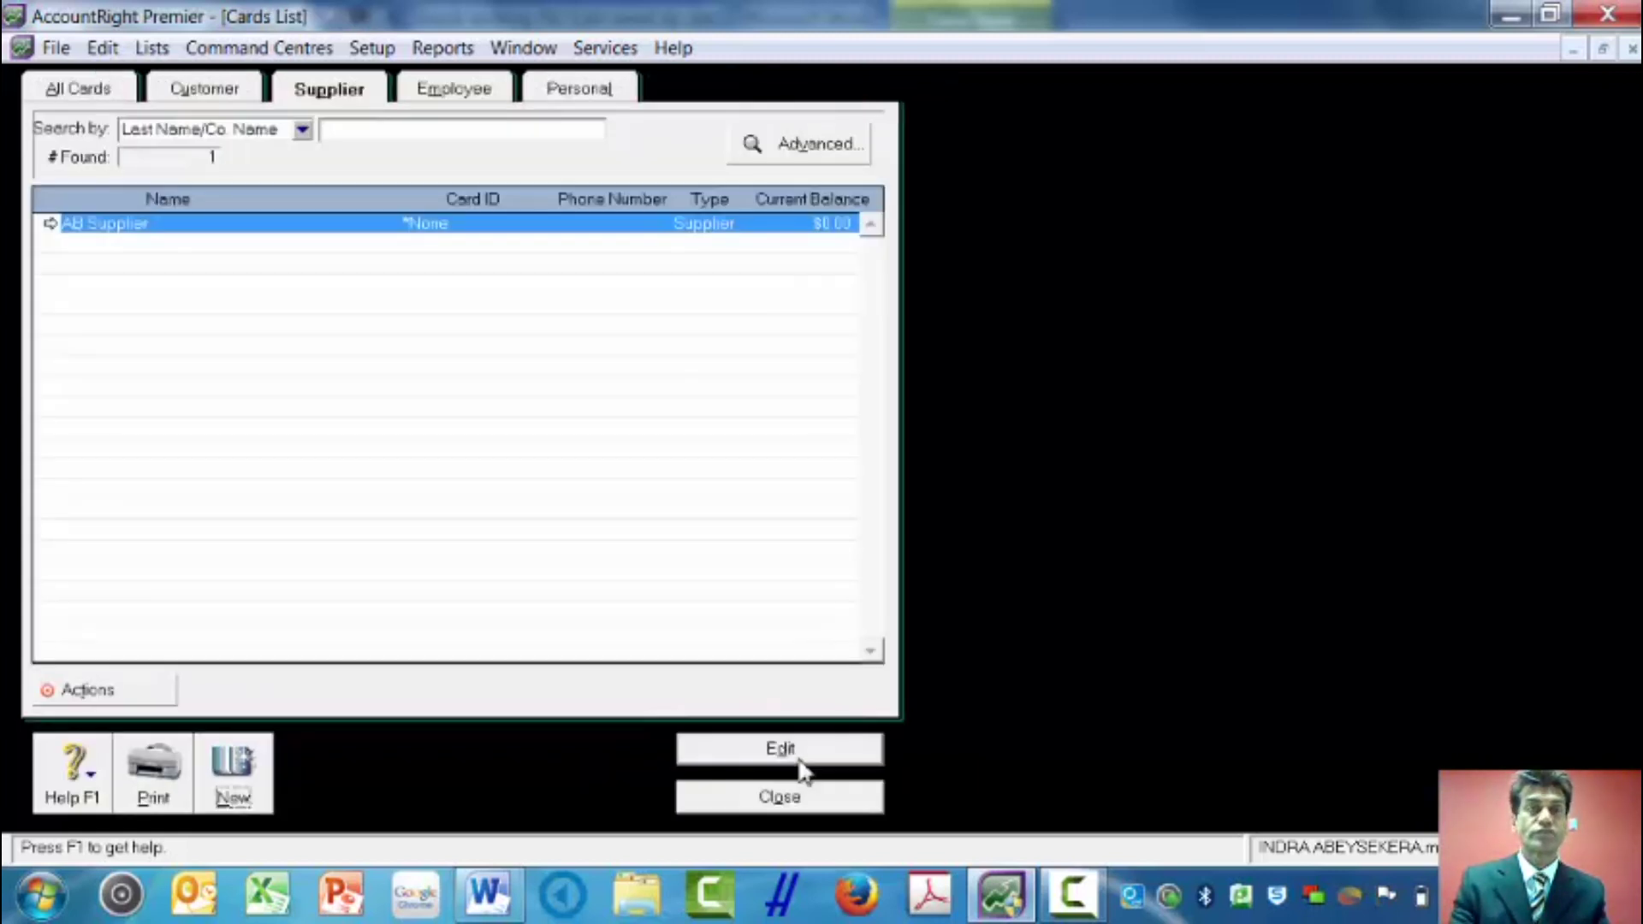
Open the AB Supplier card and enter the supplier's street address from the Word working file.
click(48, 224)
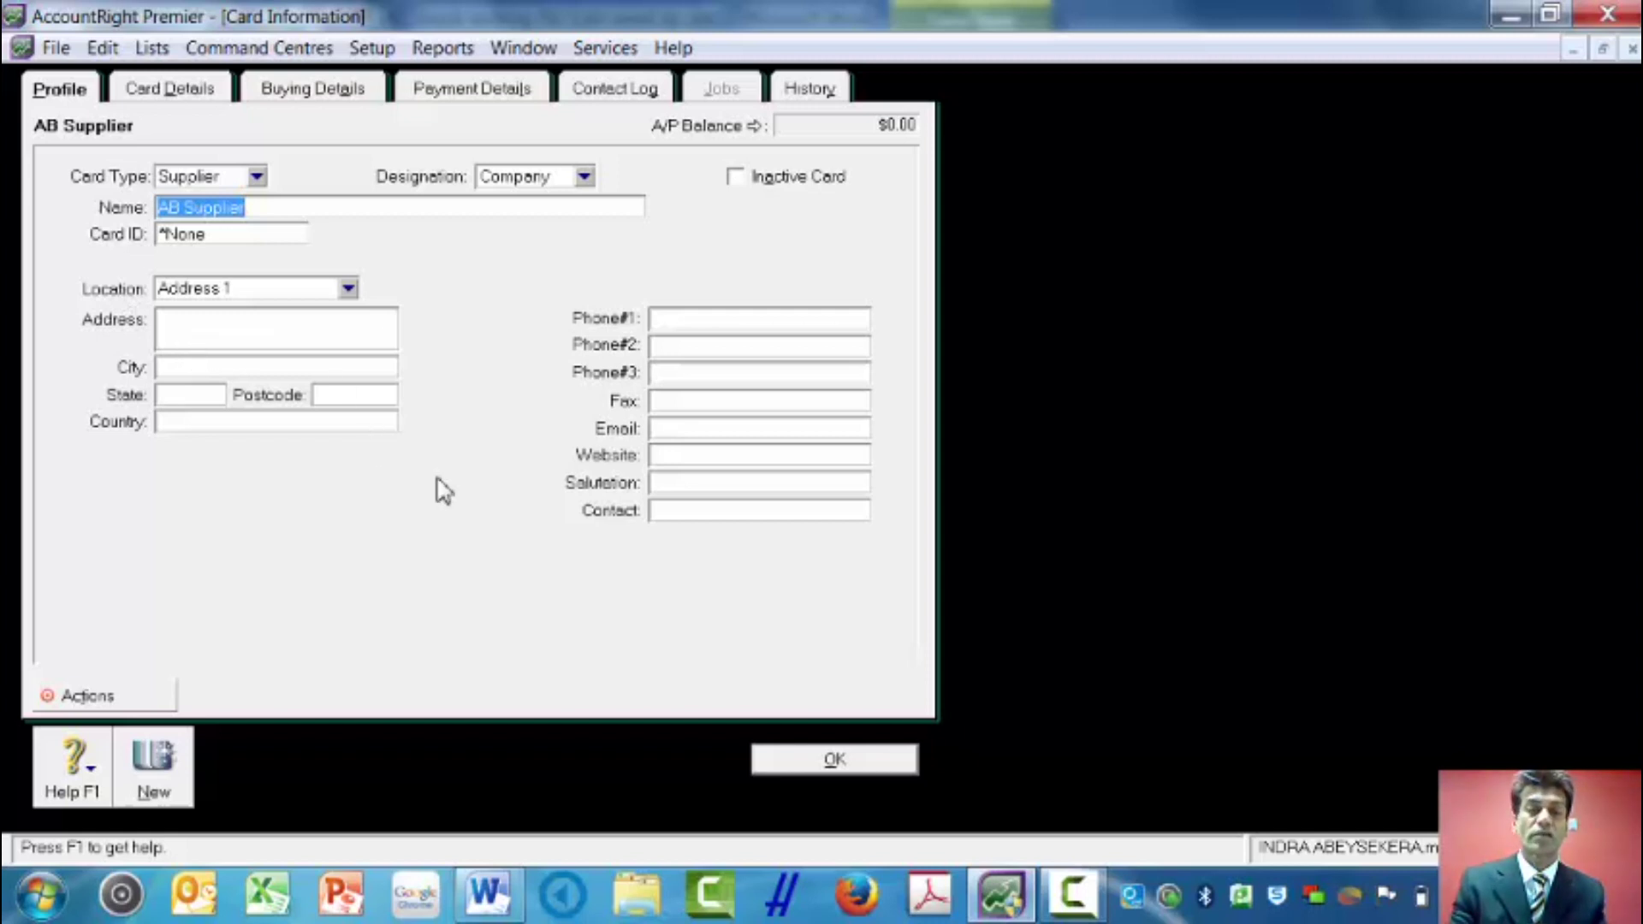
click(488, 894)
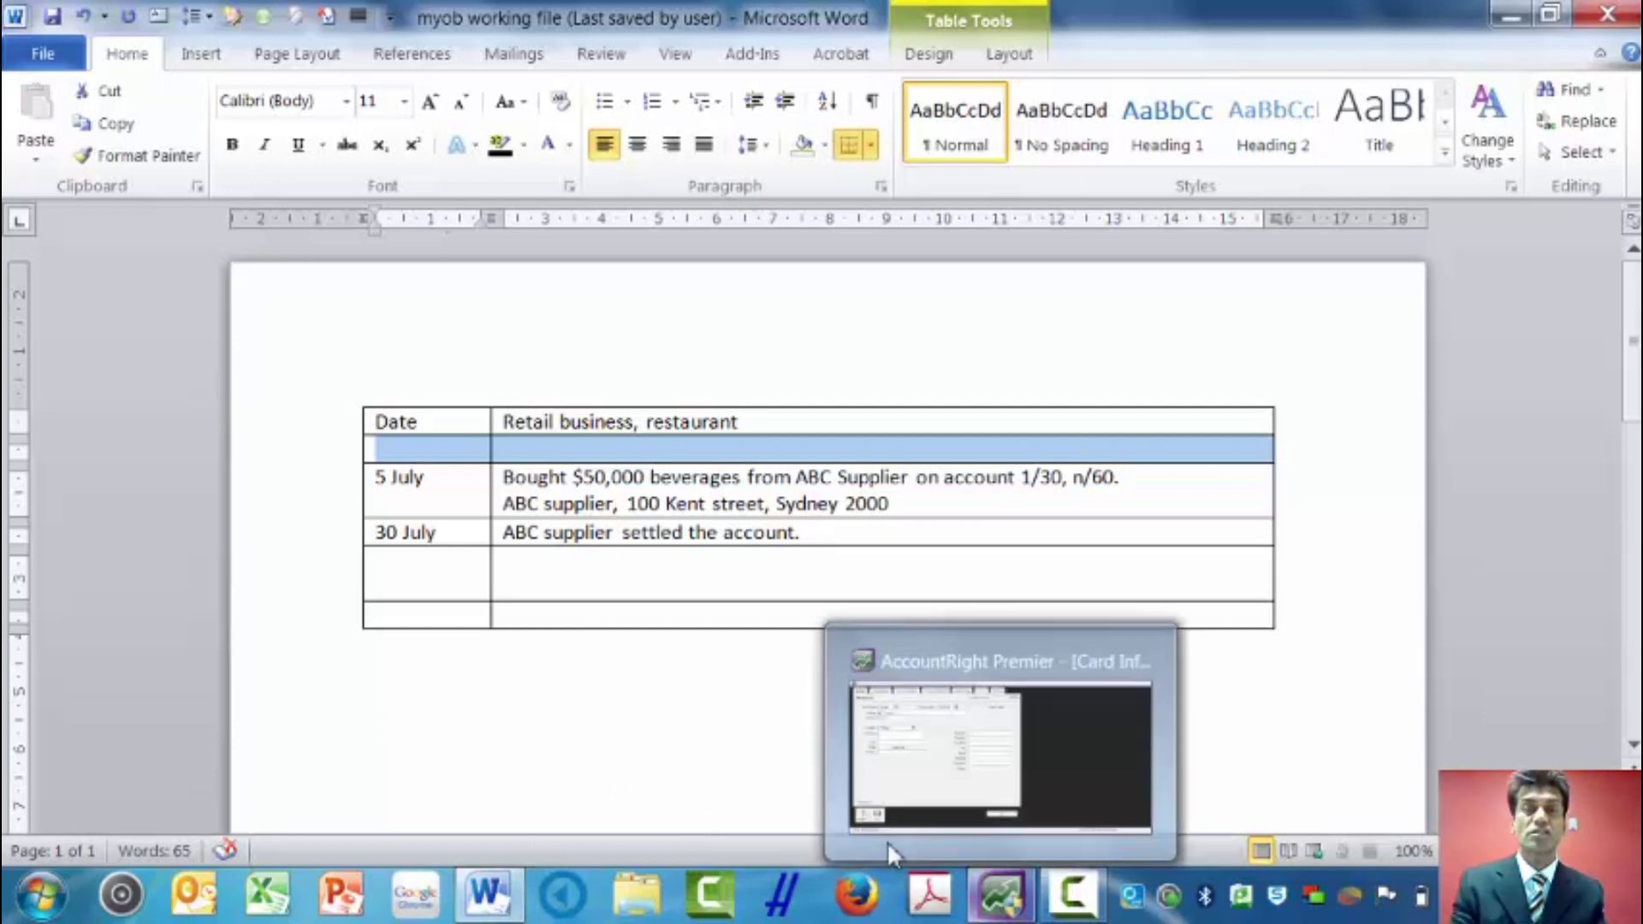
click(999, 909)
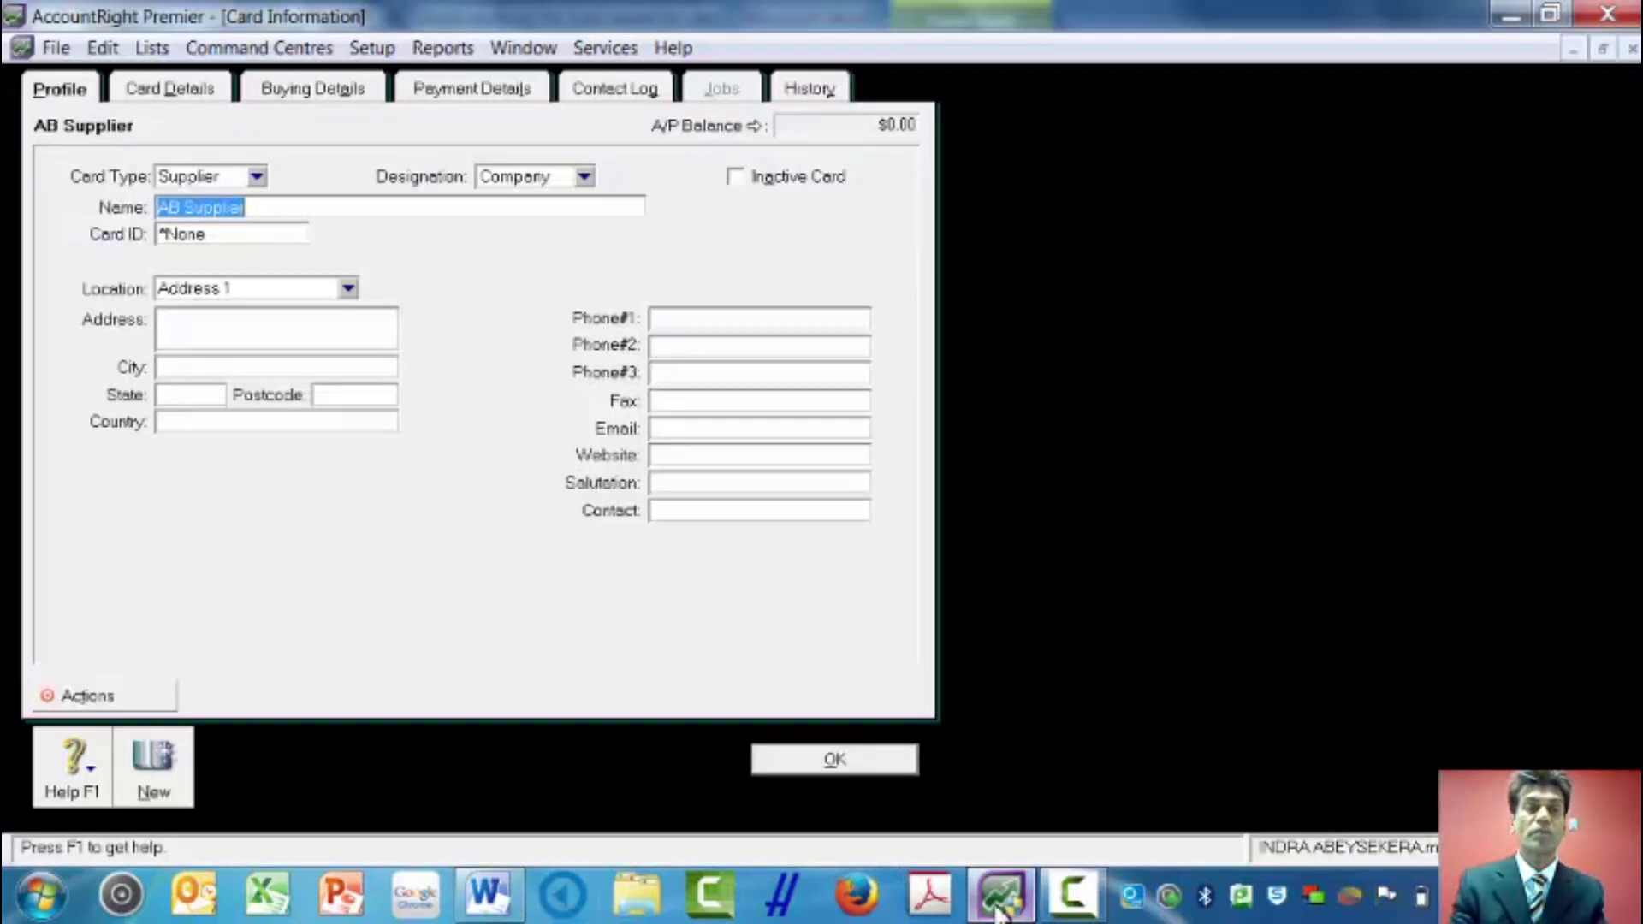
click(227, 320)
text(100)
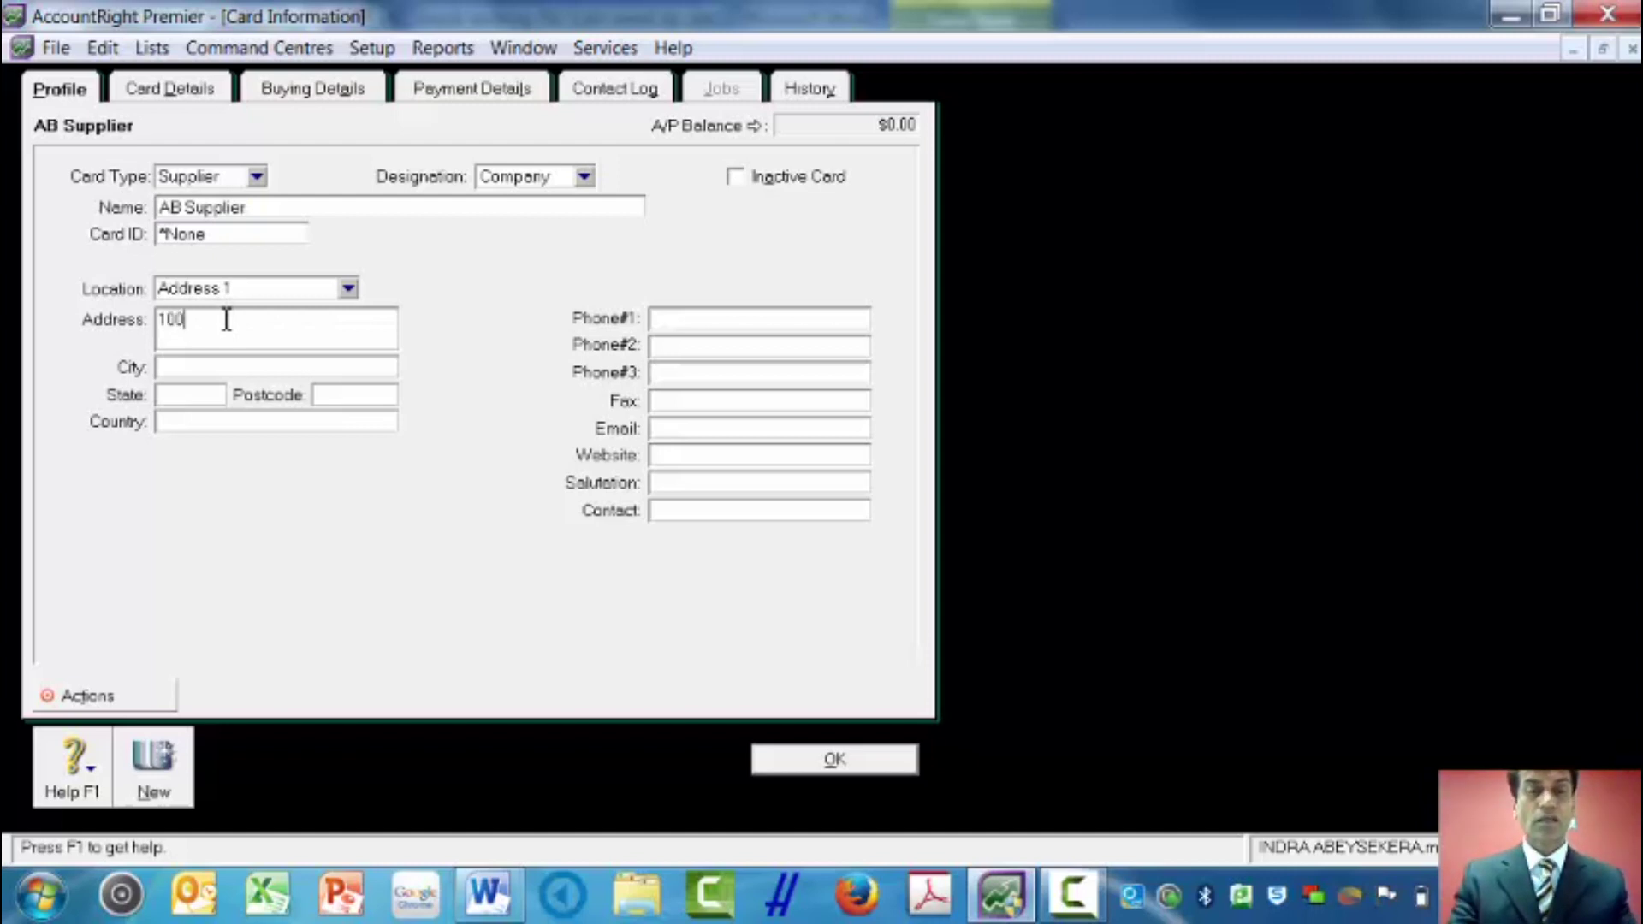
text( KENT S)
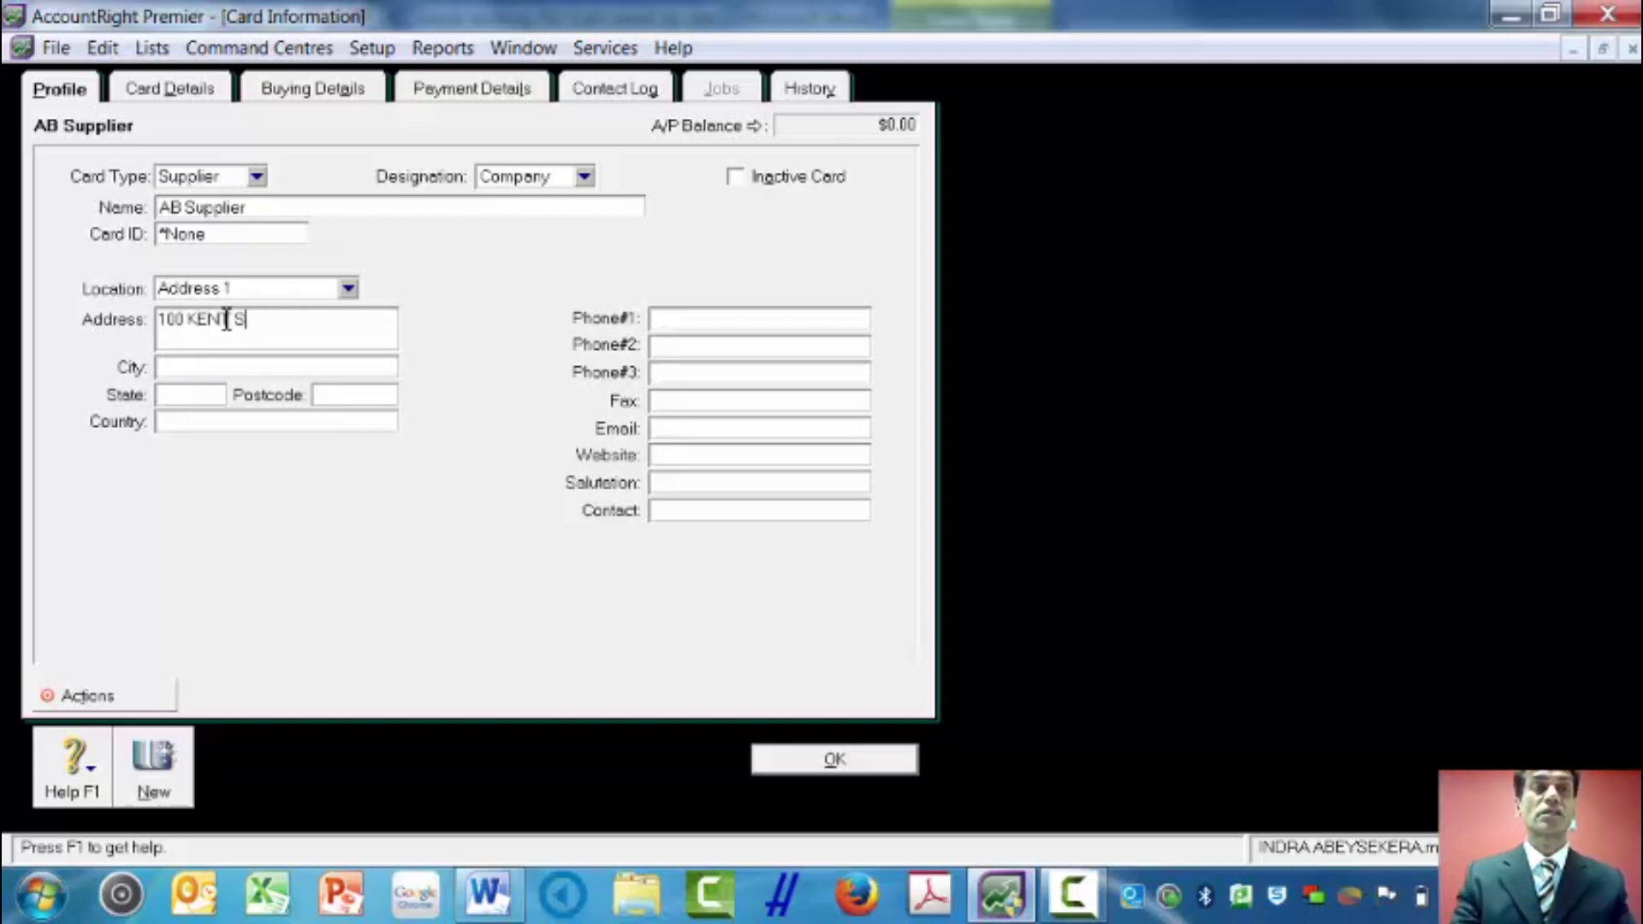
text(TREET)
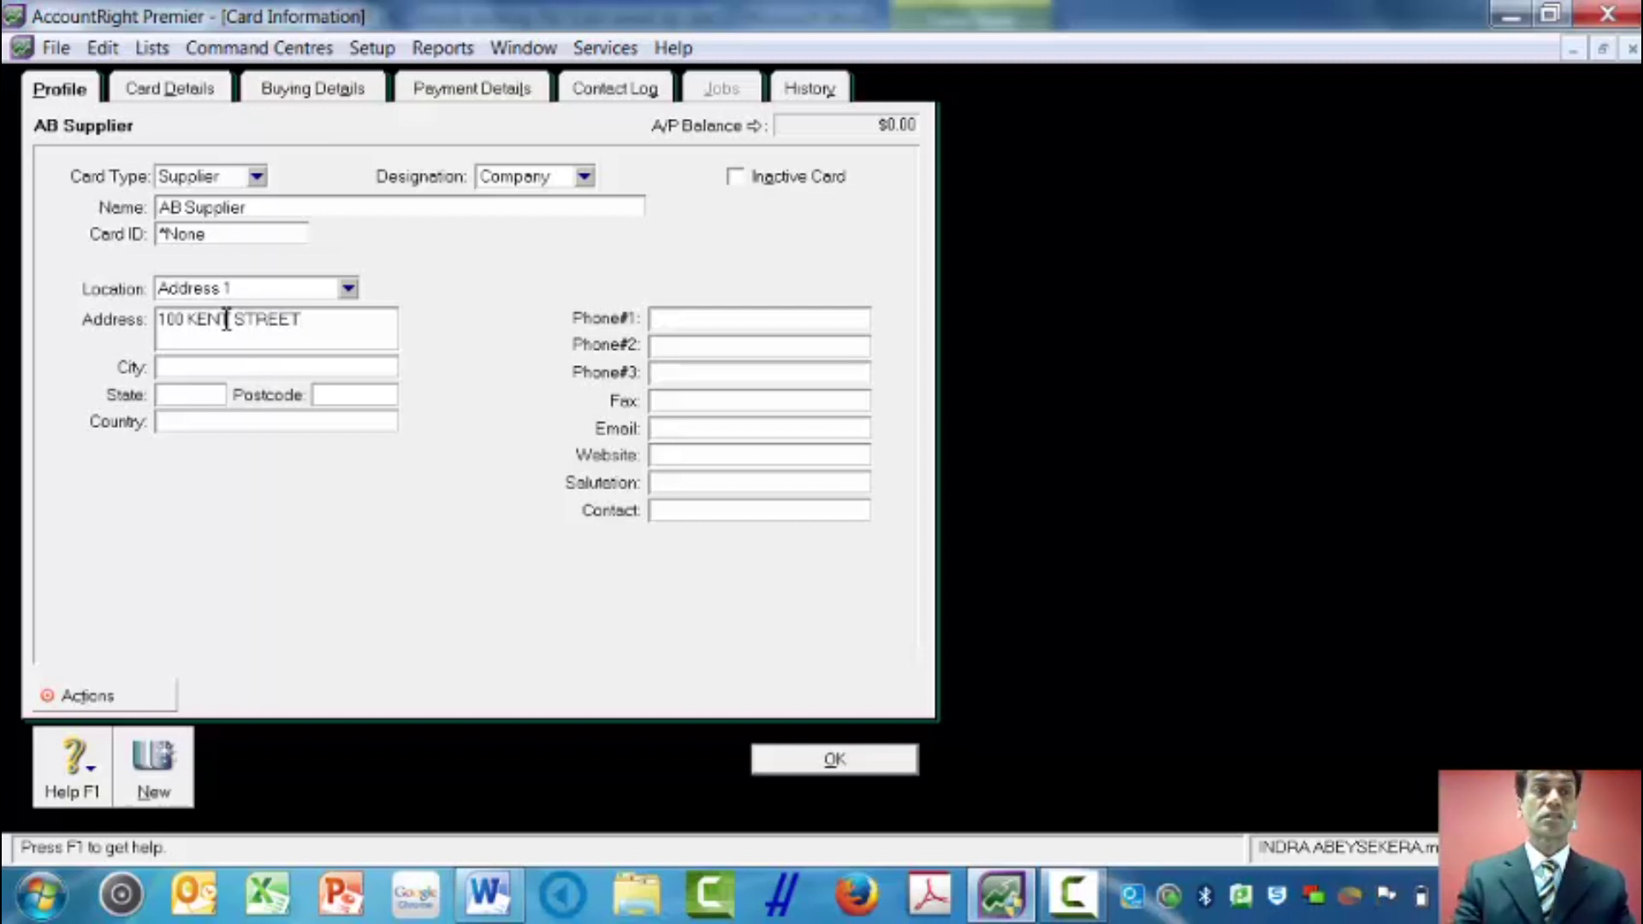
Fill in the city, state, postcode and country in AB Supplier's Address 1.
click(218, 366)
text(SYDNEY)
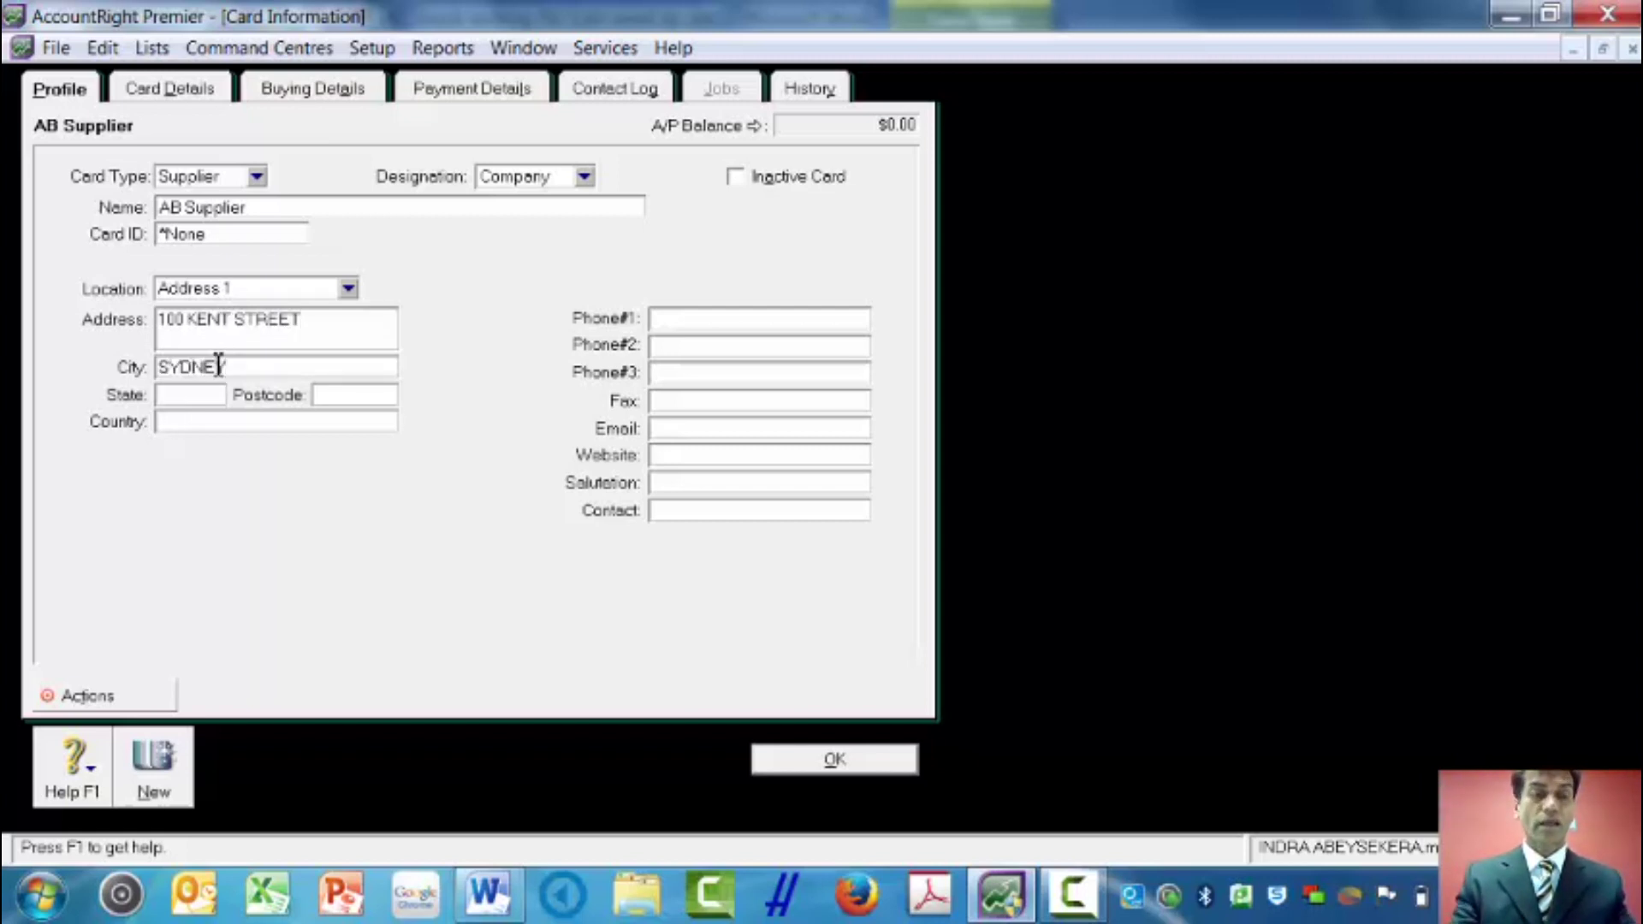
key(Tab)
text(NSW)
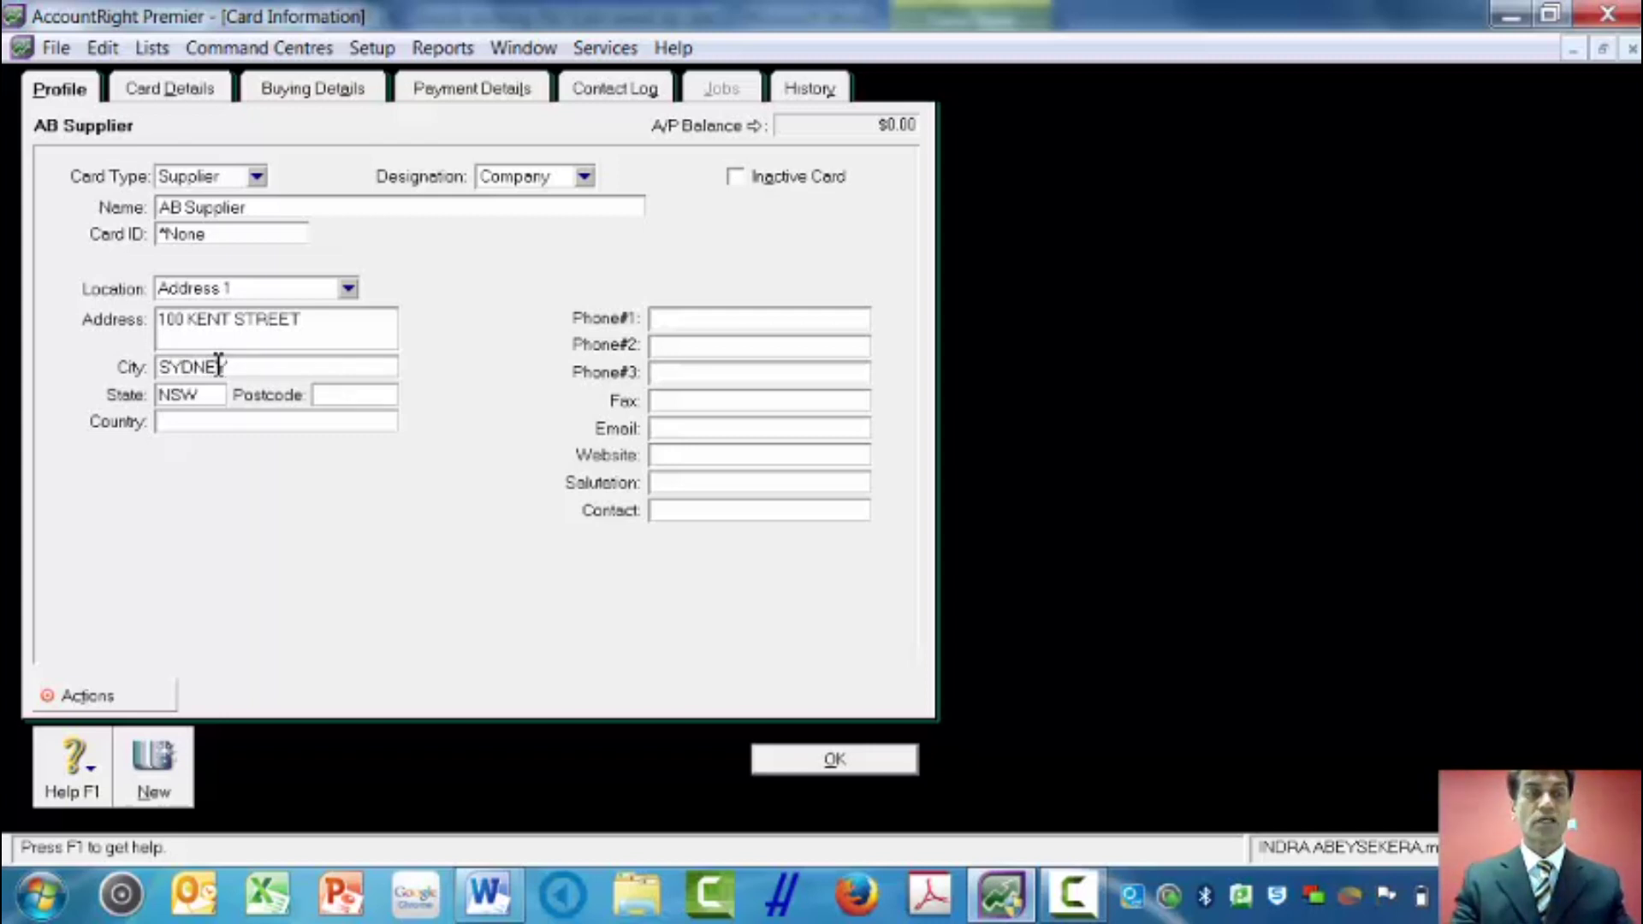
key(Tab)
text(2000)
click(198, 426)
text(USTRALIA)
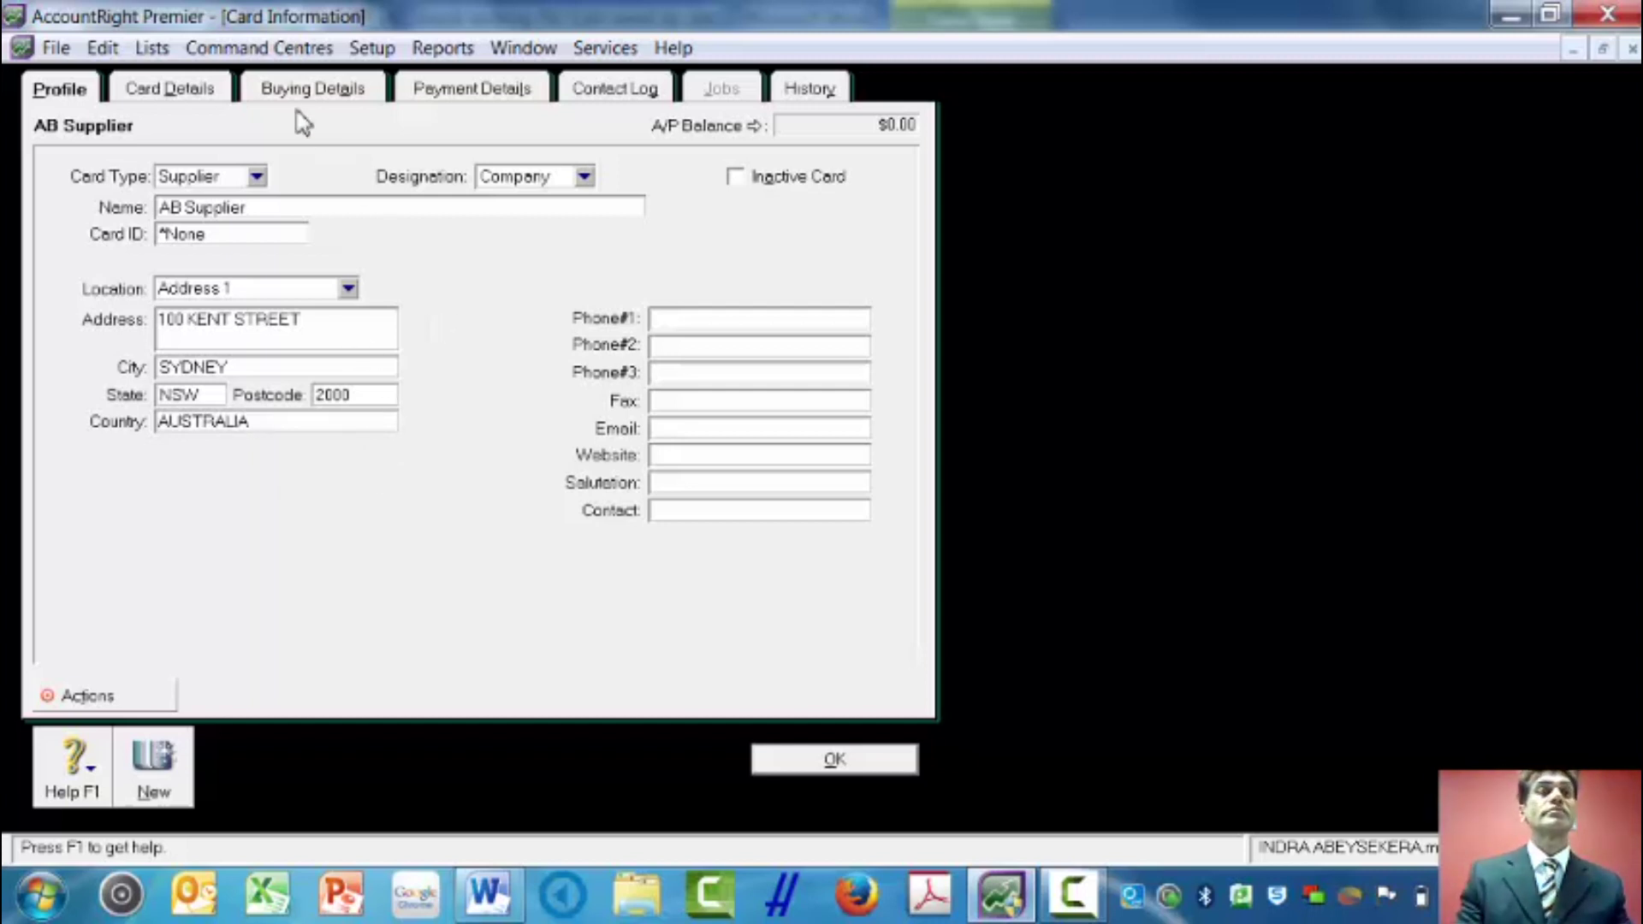
Enter the supplier's A.B.N. in the card's buying details and review the tax code options.
click(193, 92)
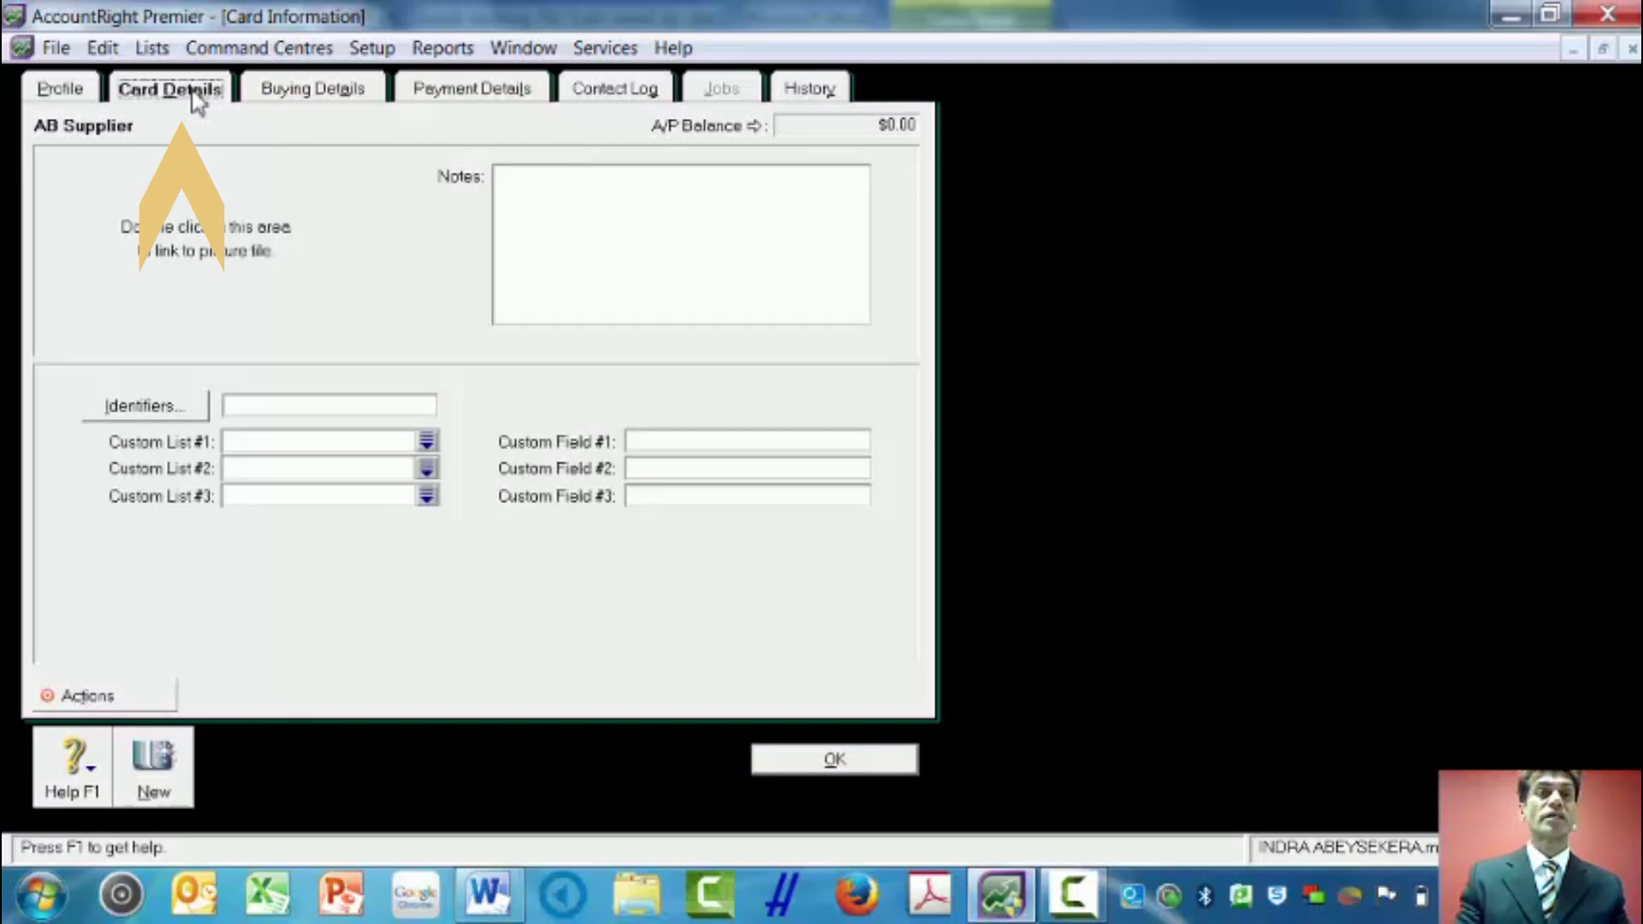
click(271, 97)
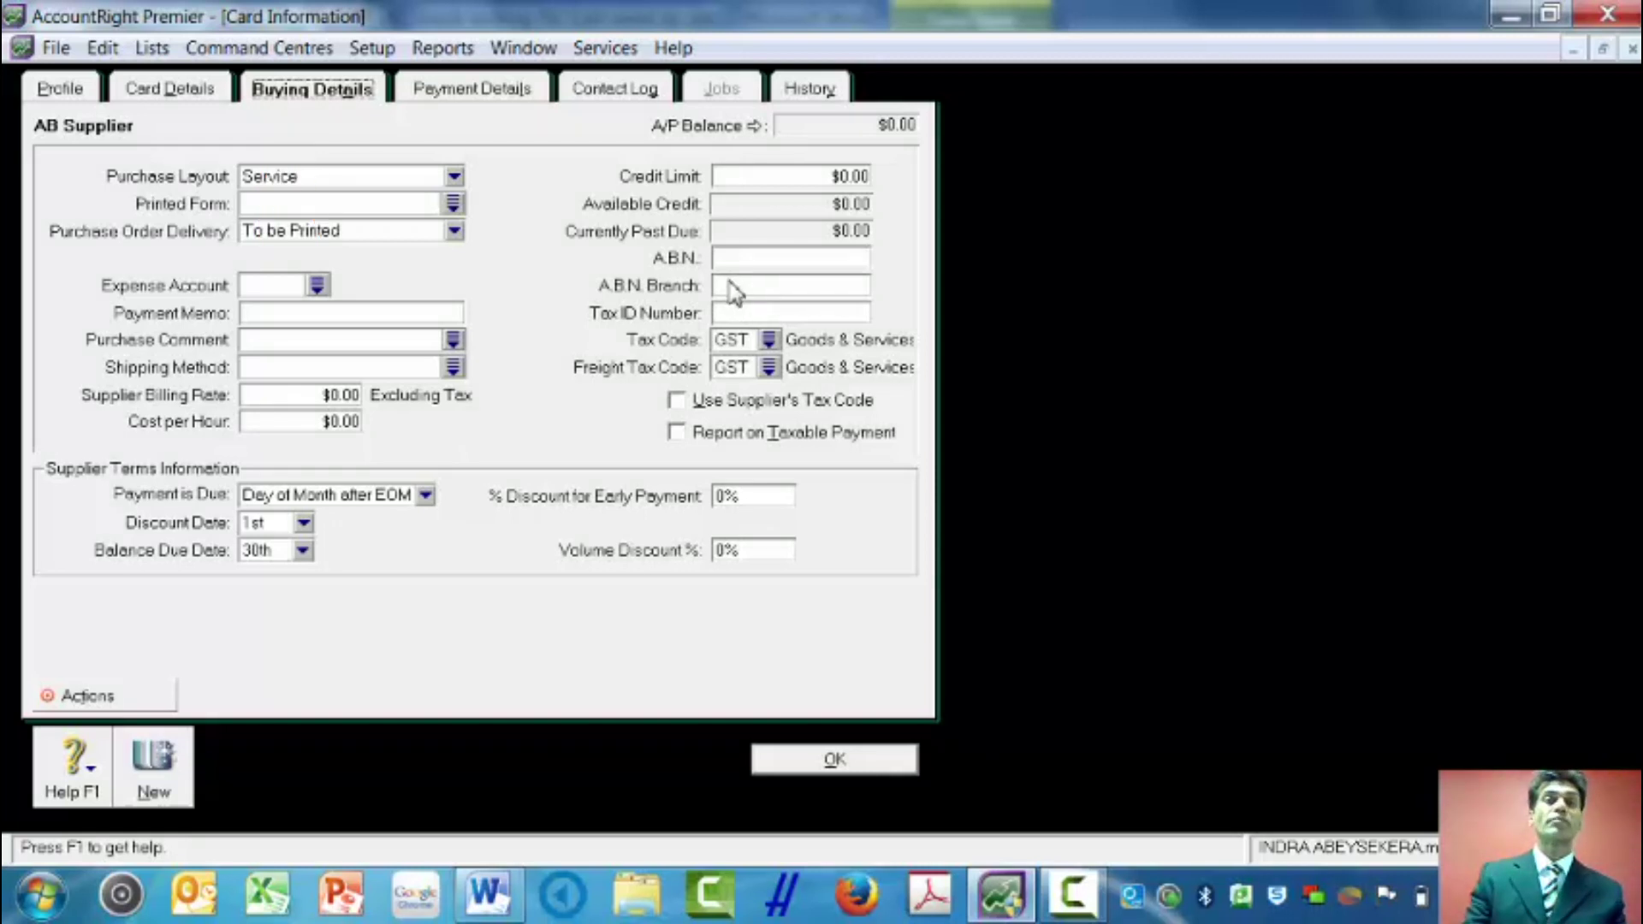
click(741, 256)
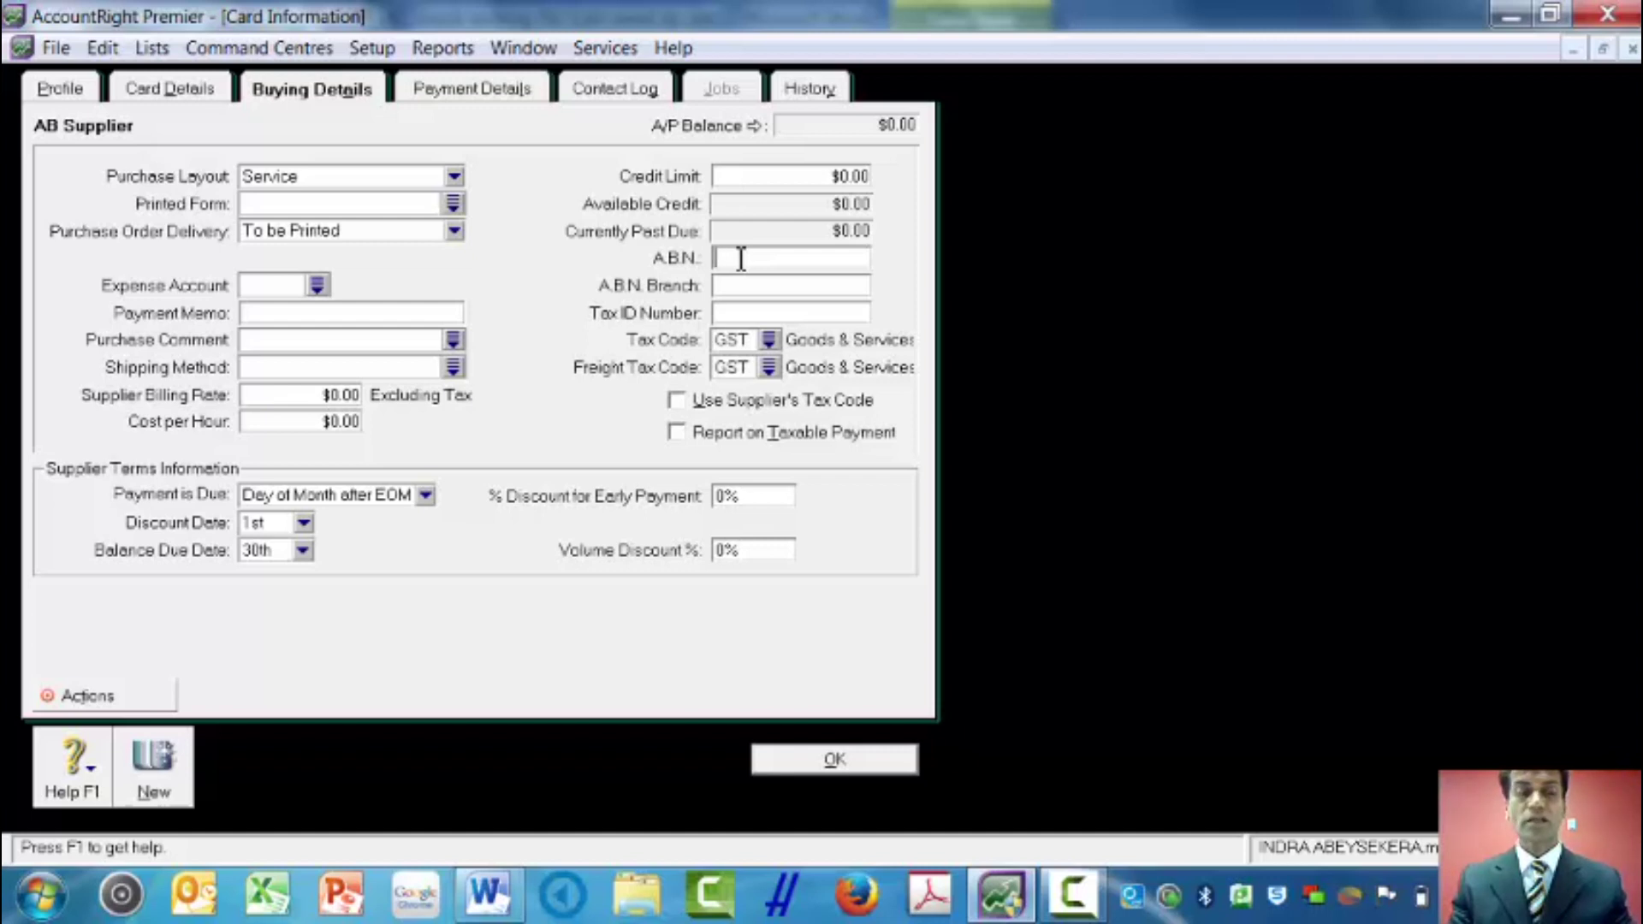
text(11 111)
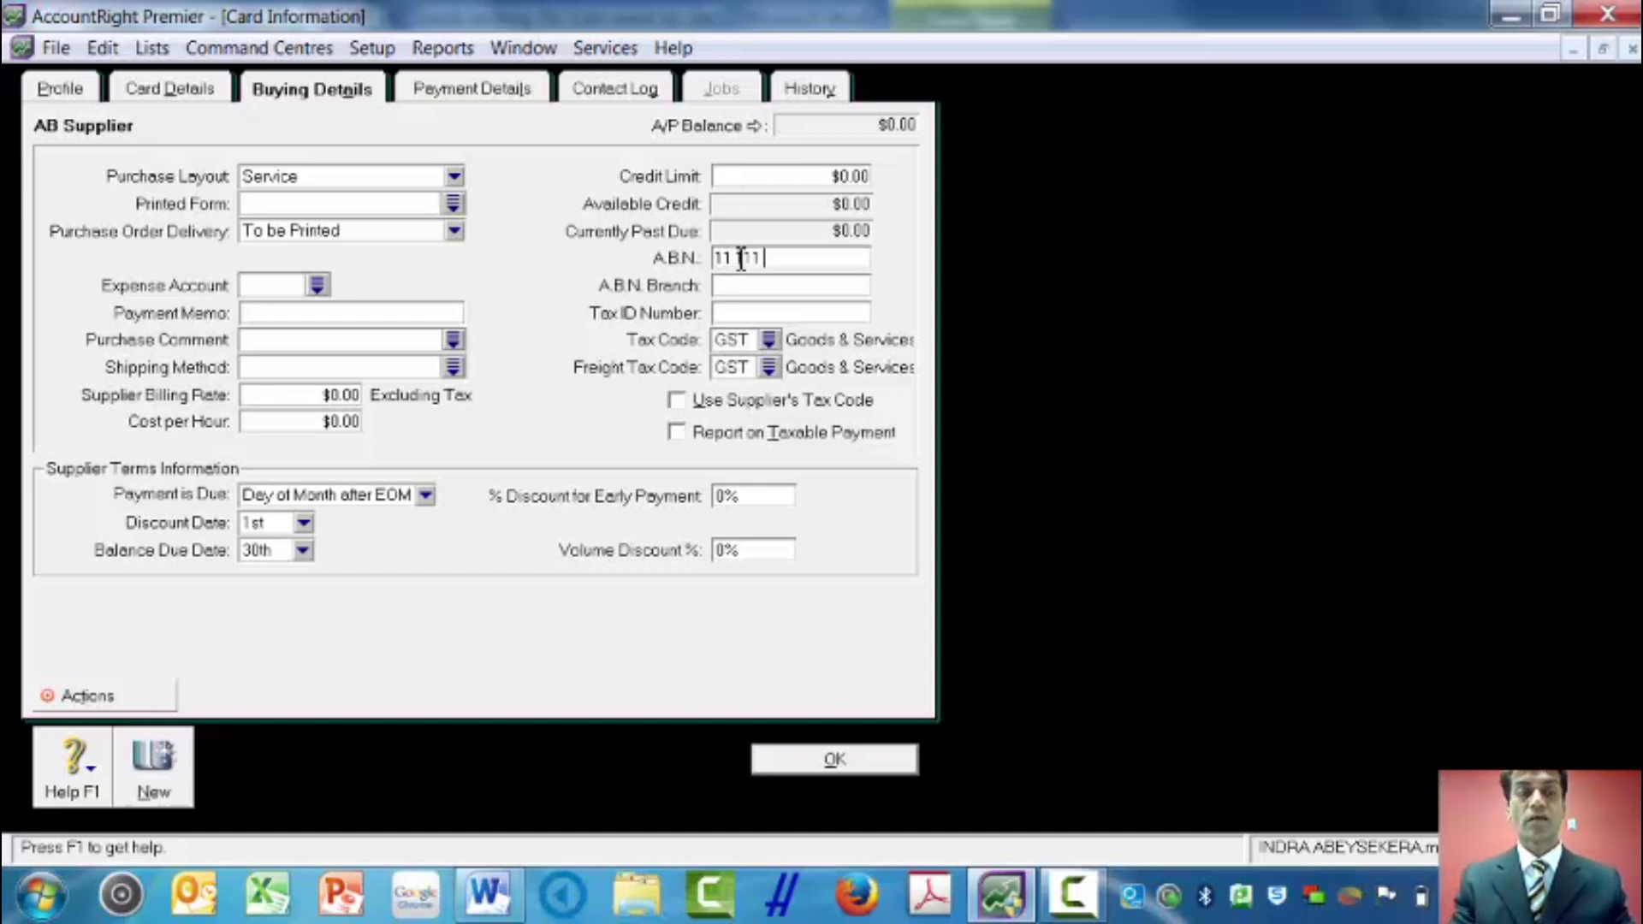
text( 111 111)
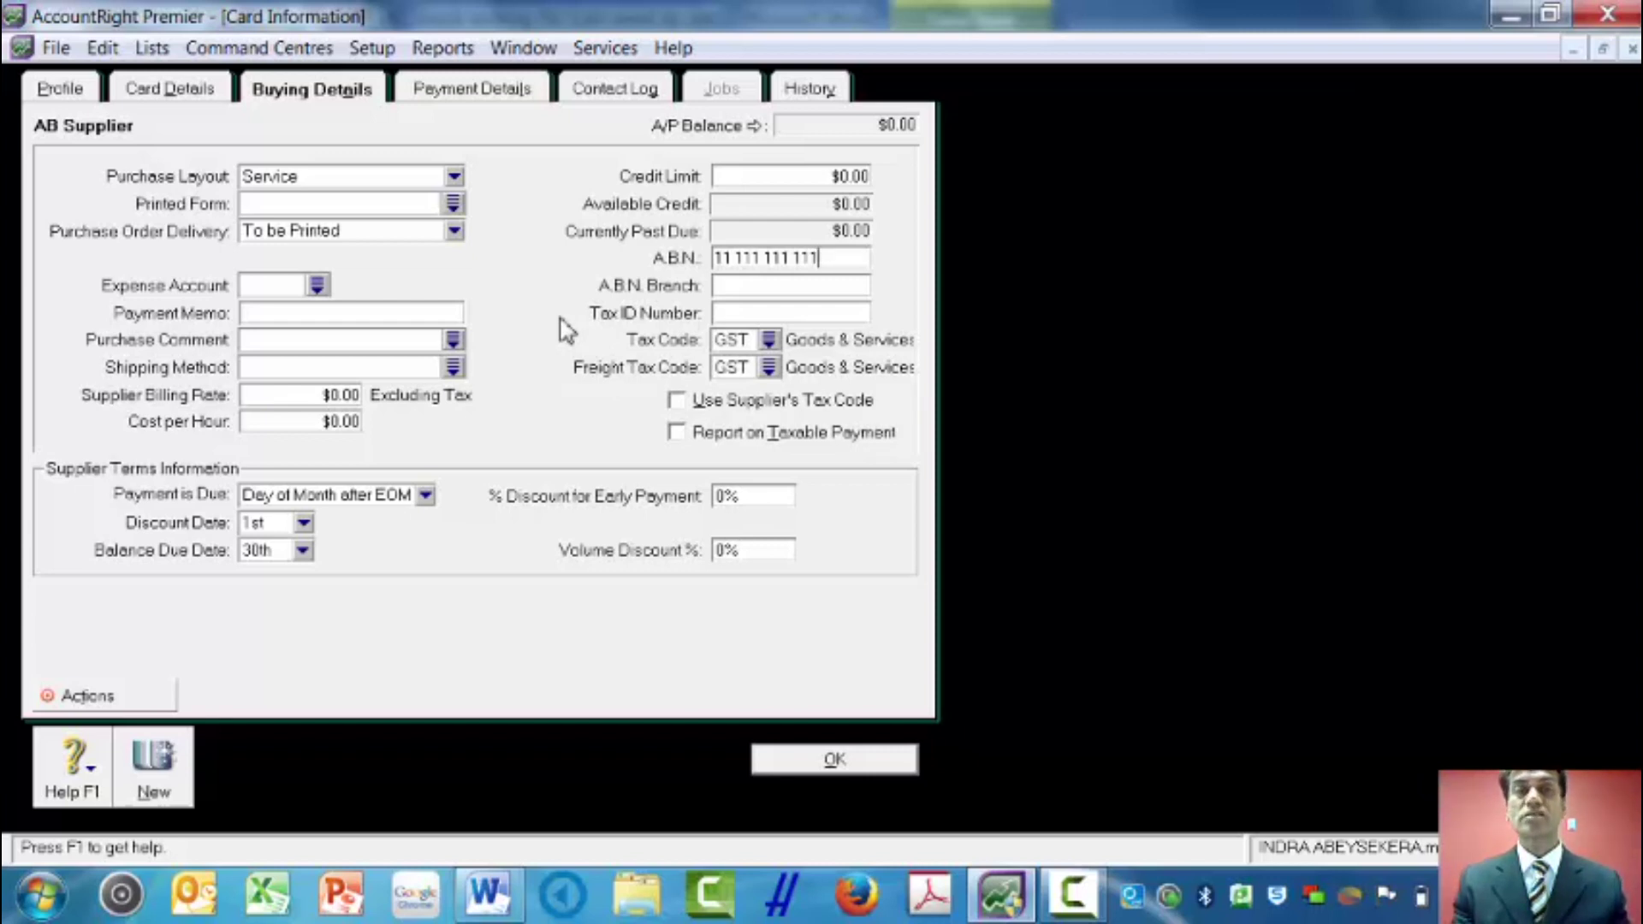
click(770, 340)
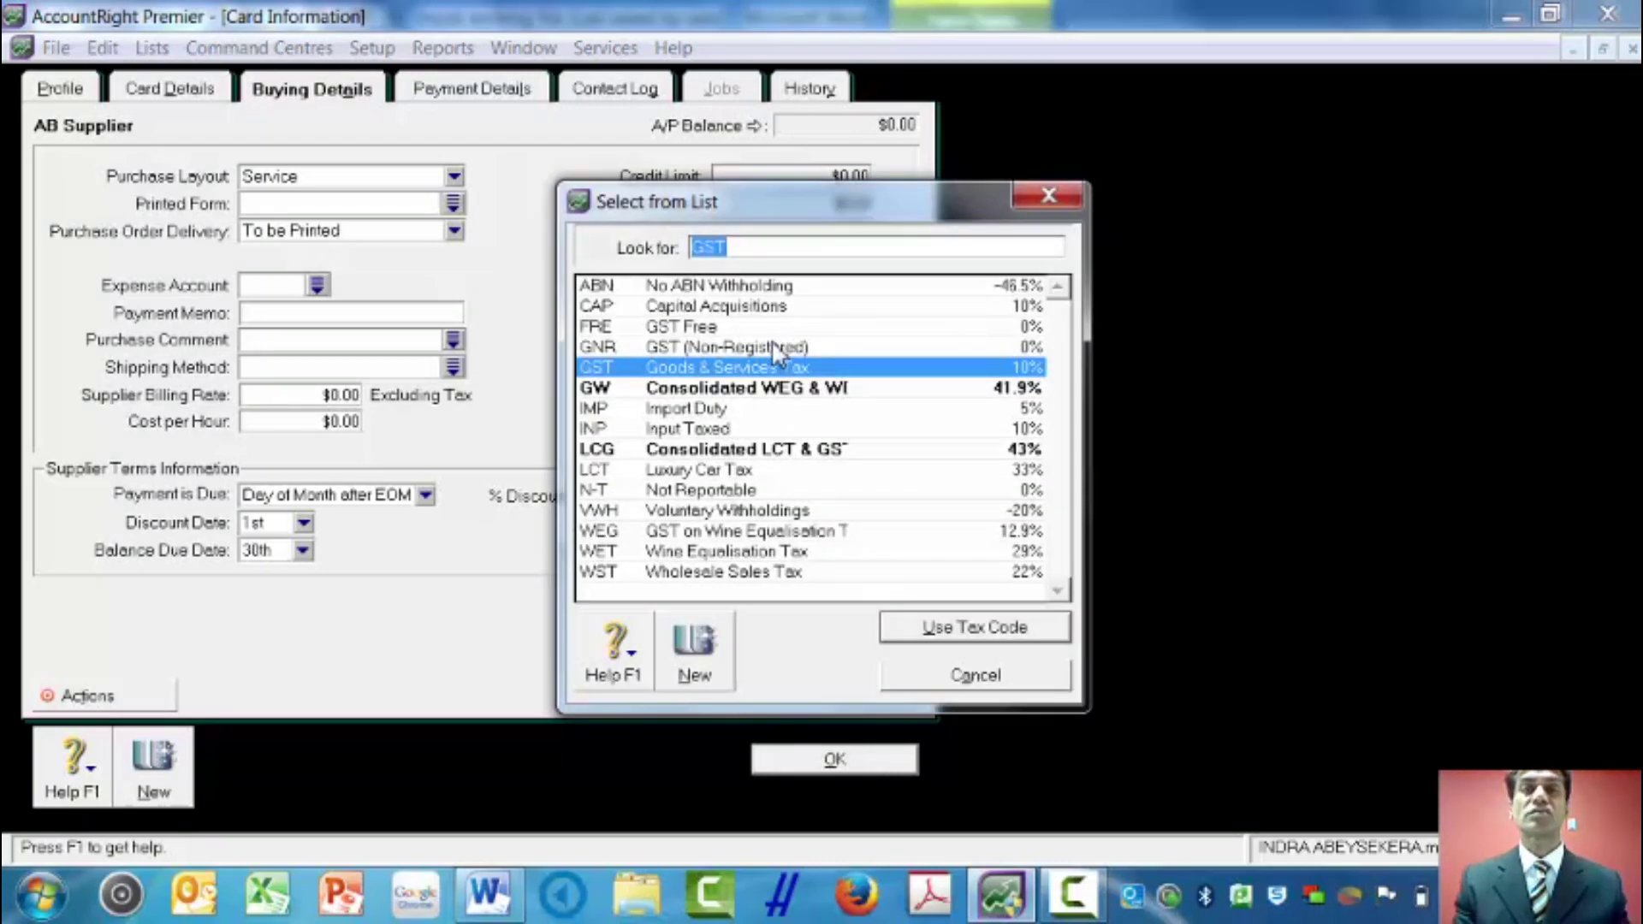
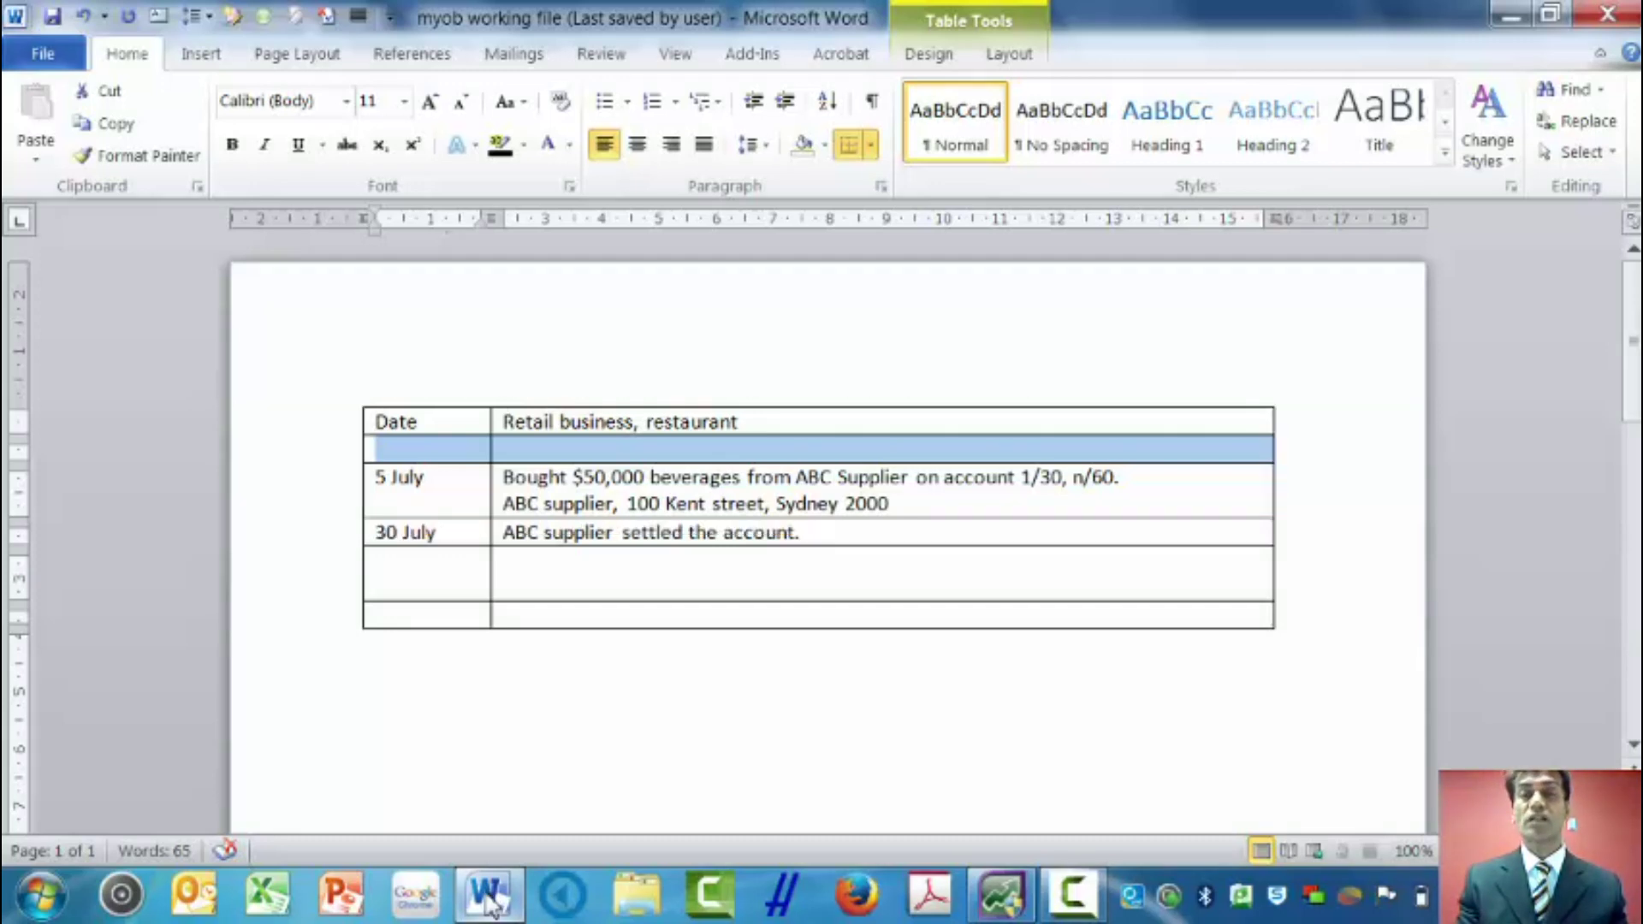
Set the supplier terms to In a Given # of Days, with 30 discount days, 60 balance due days and a 1% early payment discount.
click(490, 898)
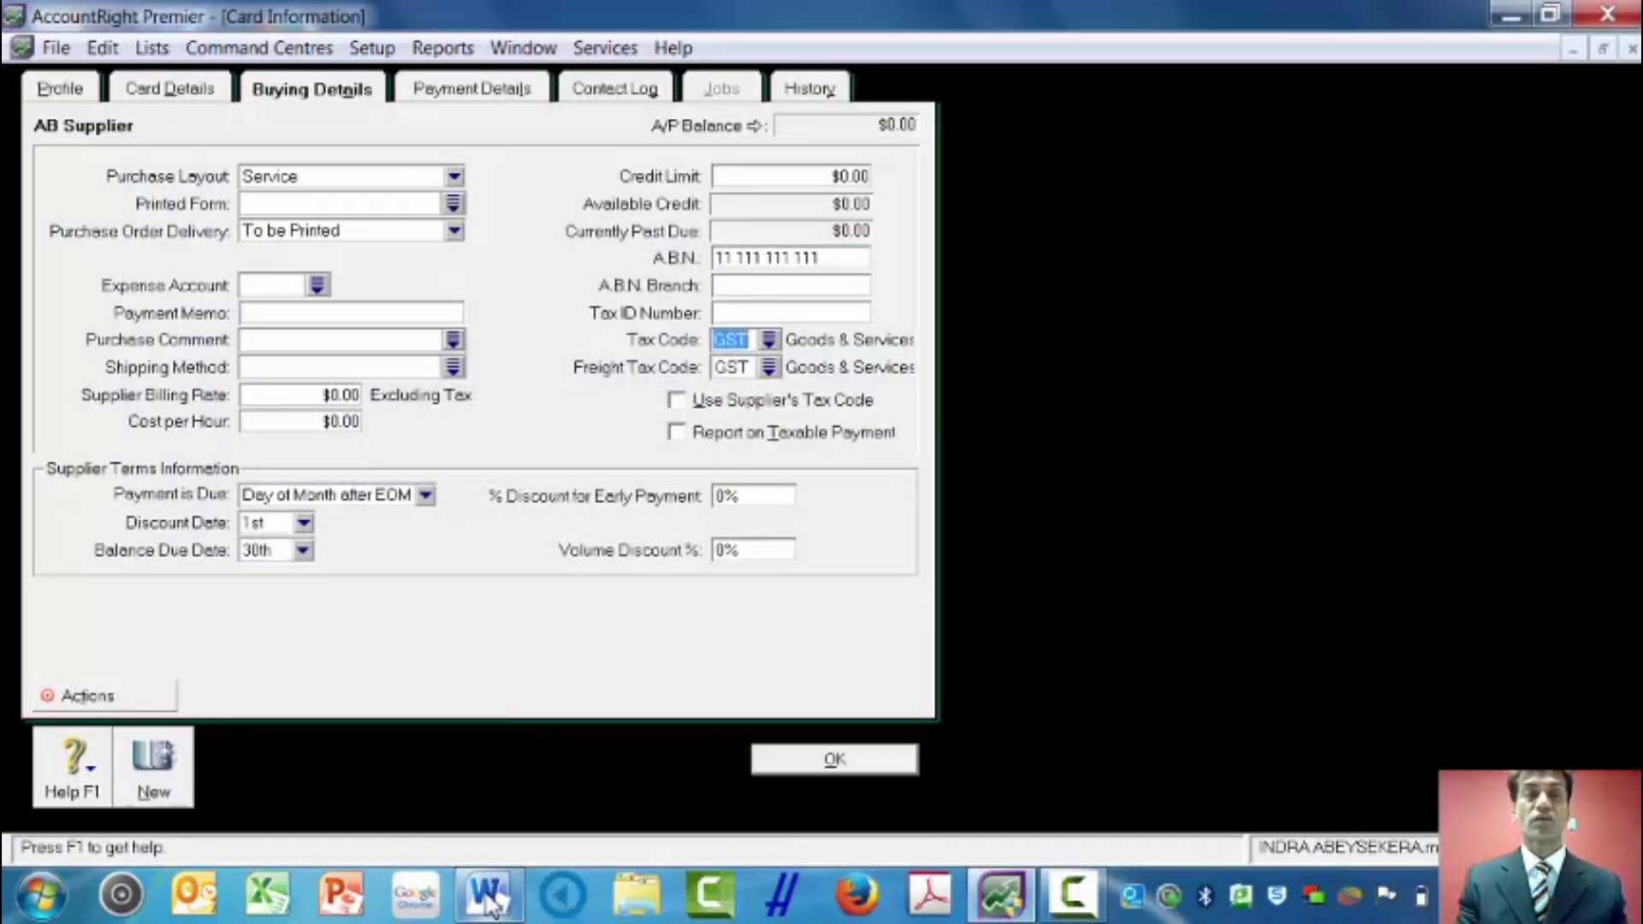
click(425, 495)
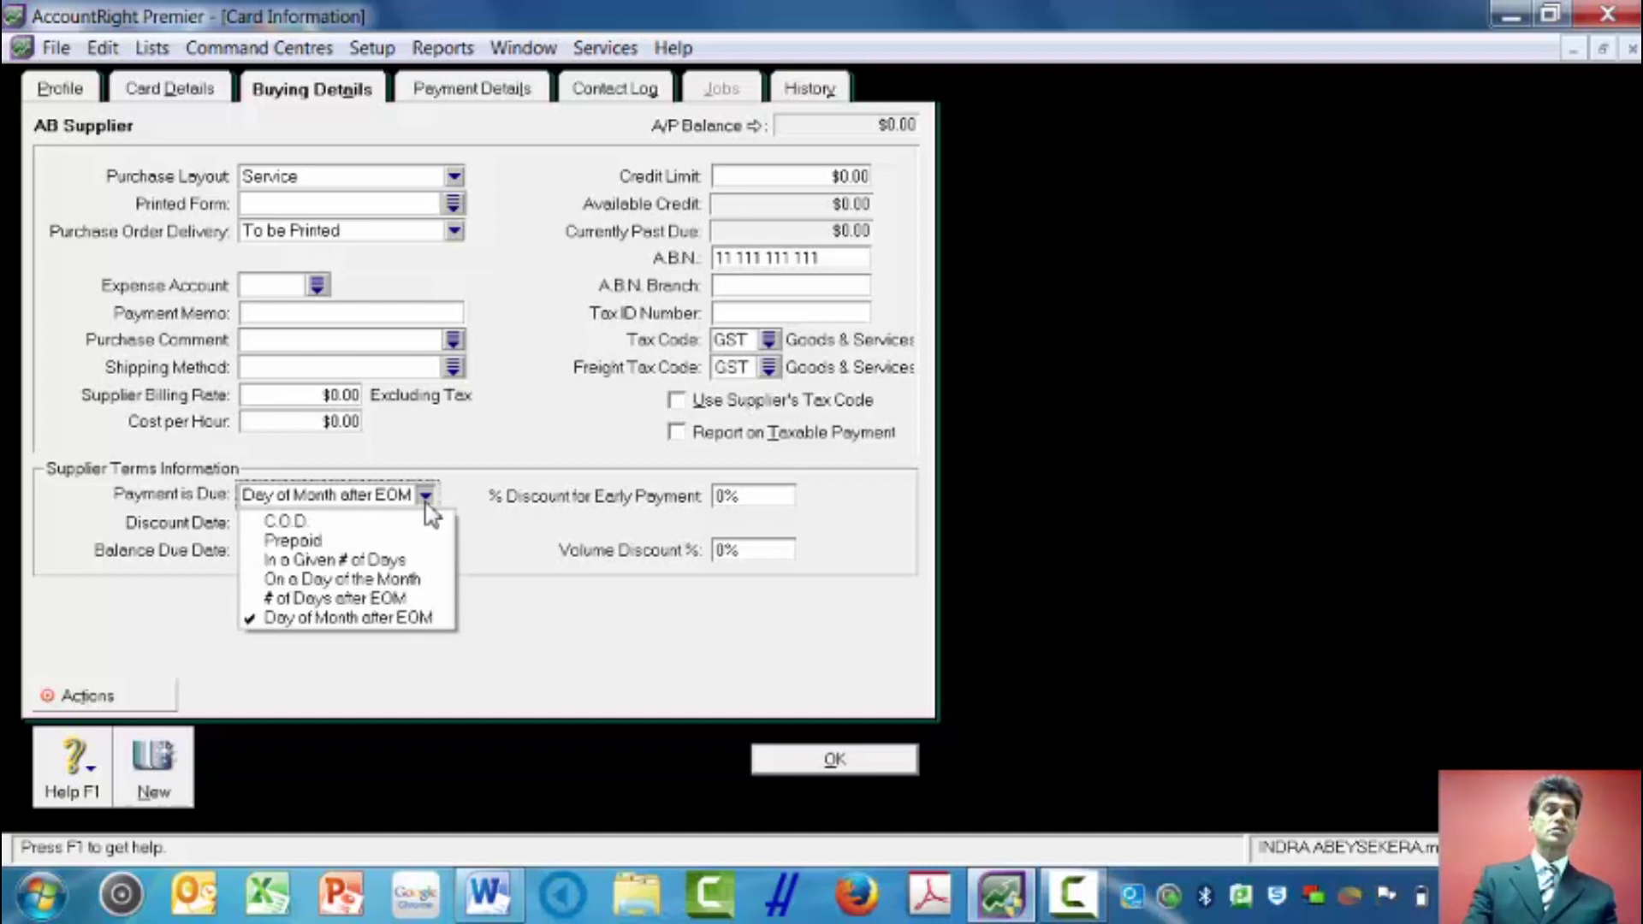
click(411, 561)
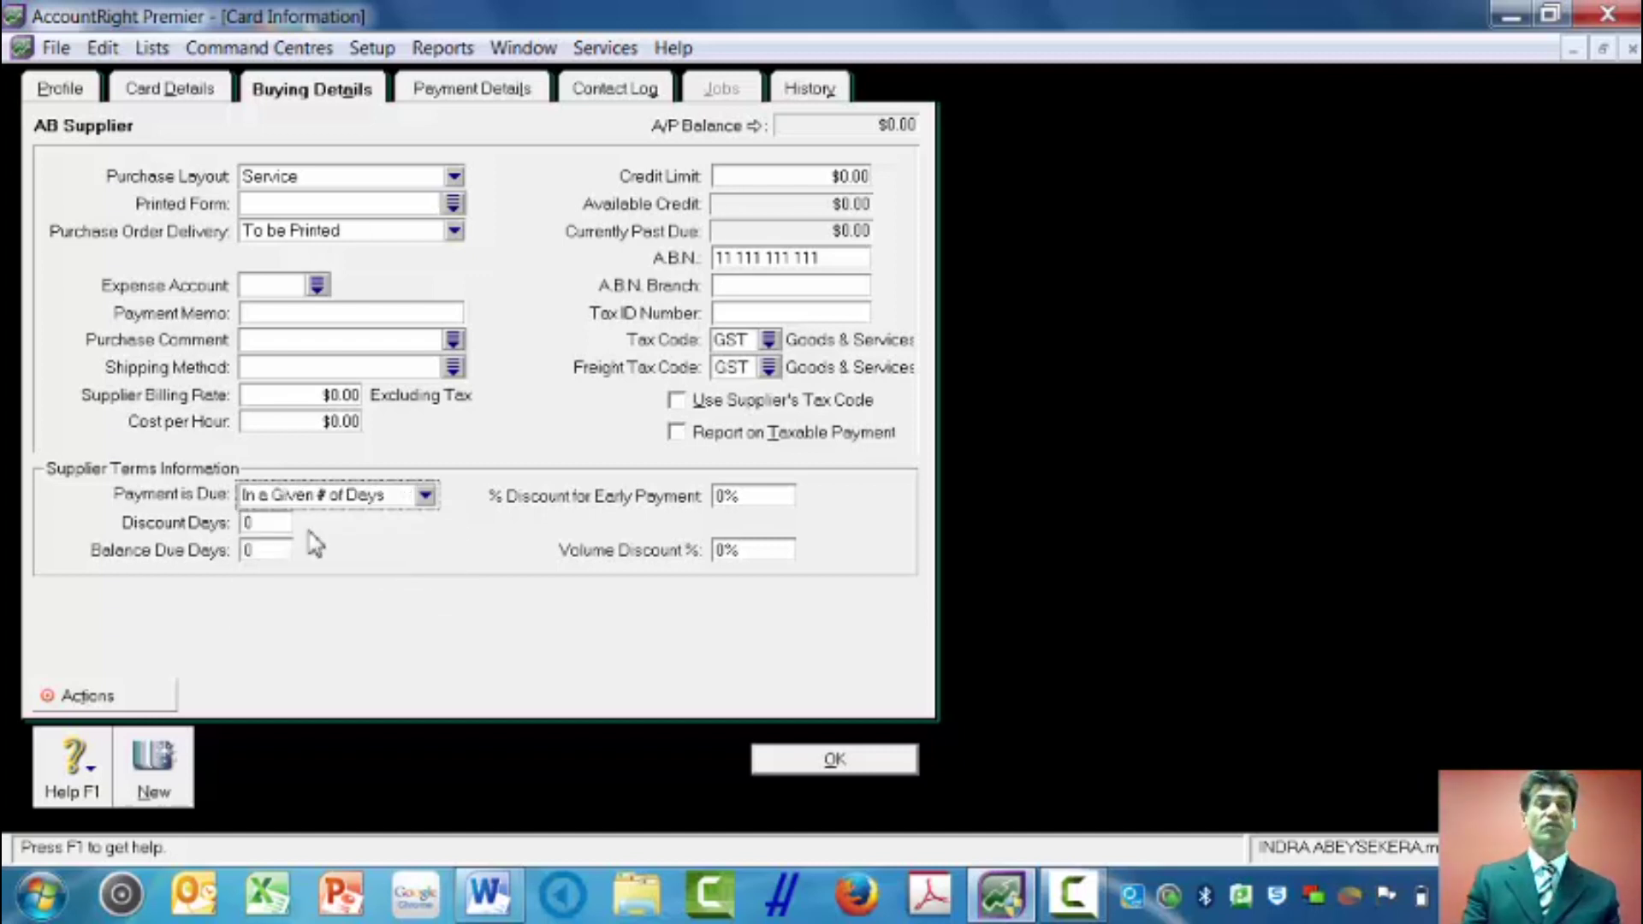
click(281, 523)
text(30)
key(Tab)
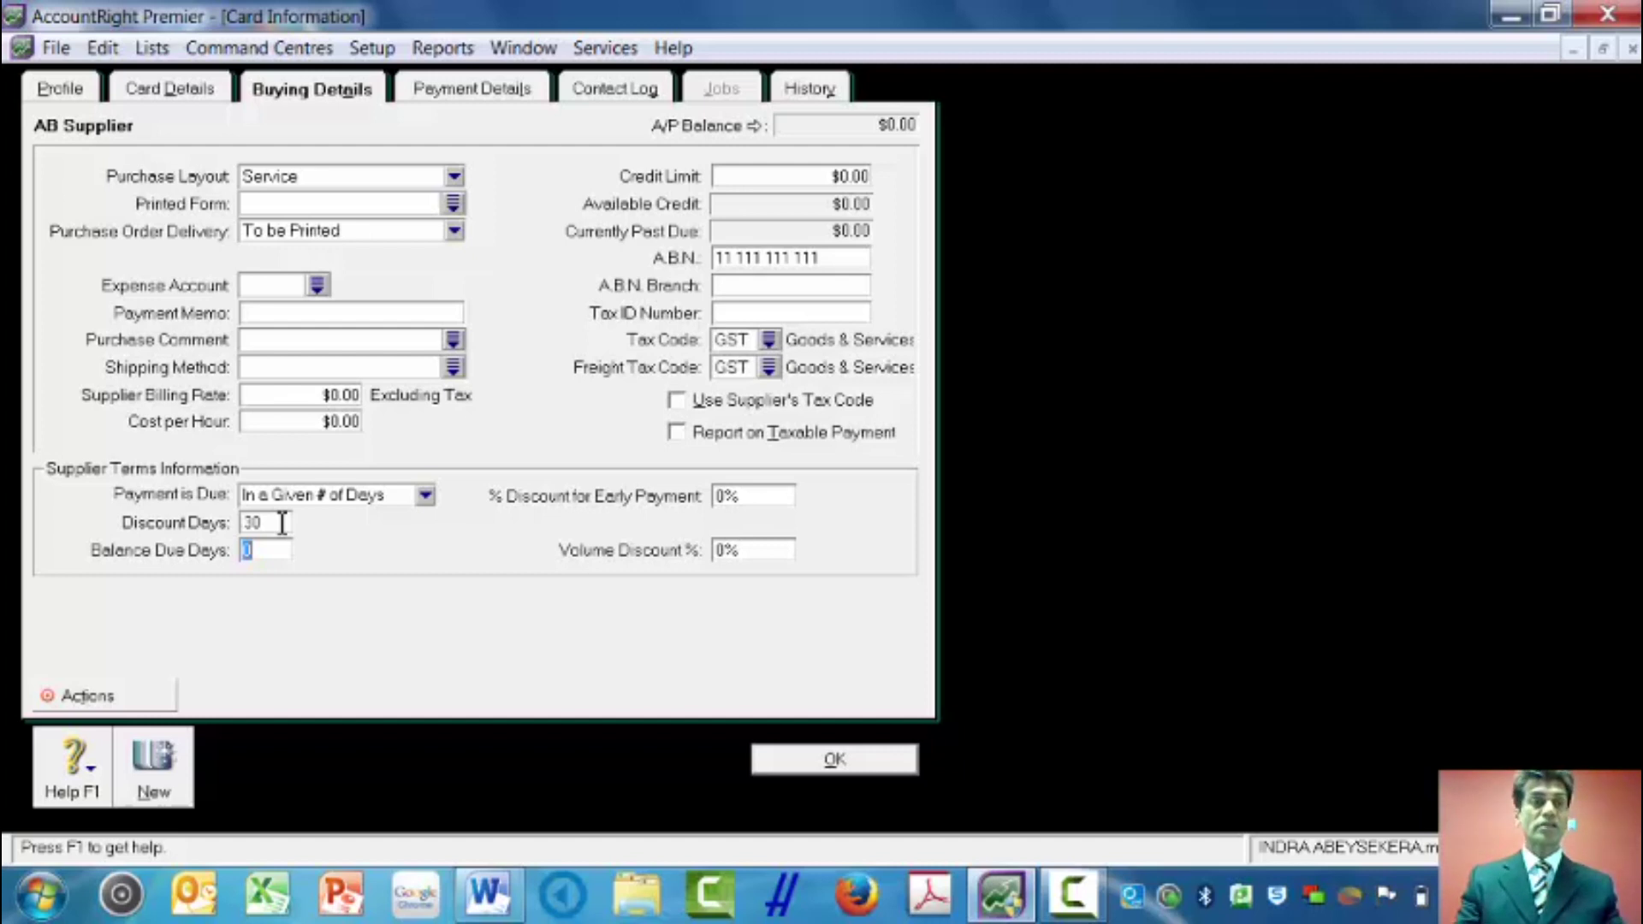
text(60)
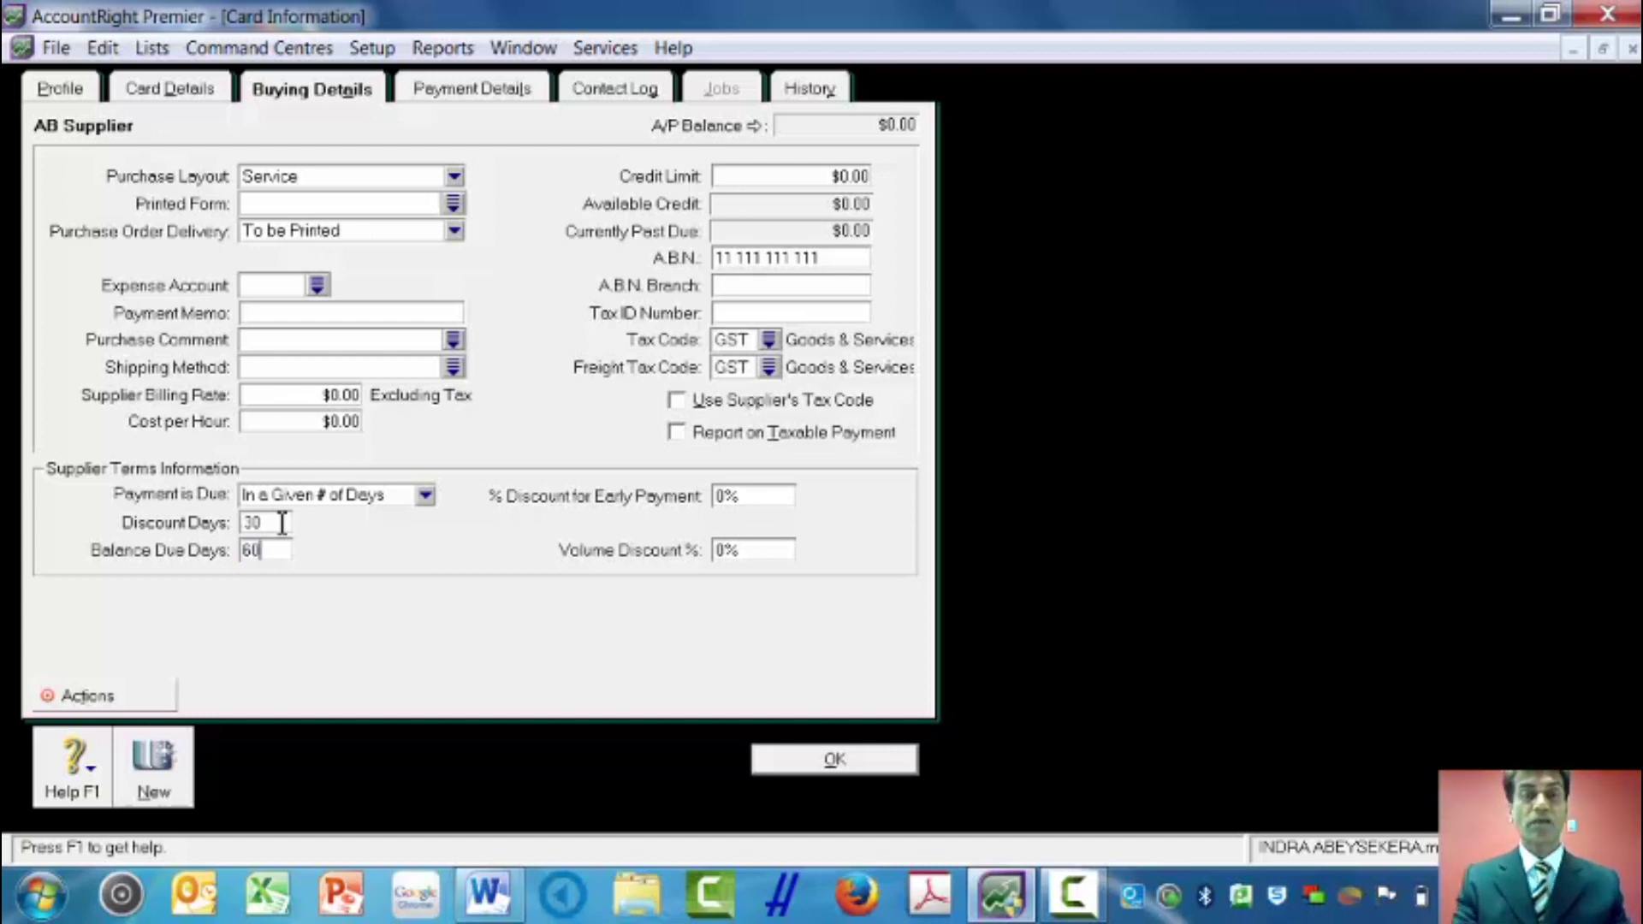
click(724, 502)
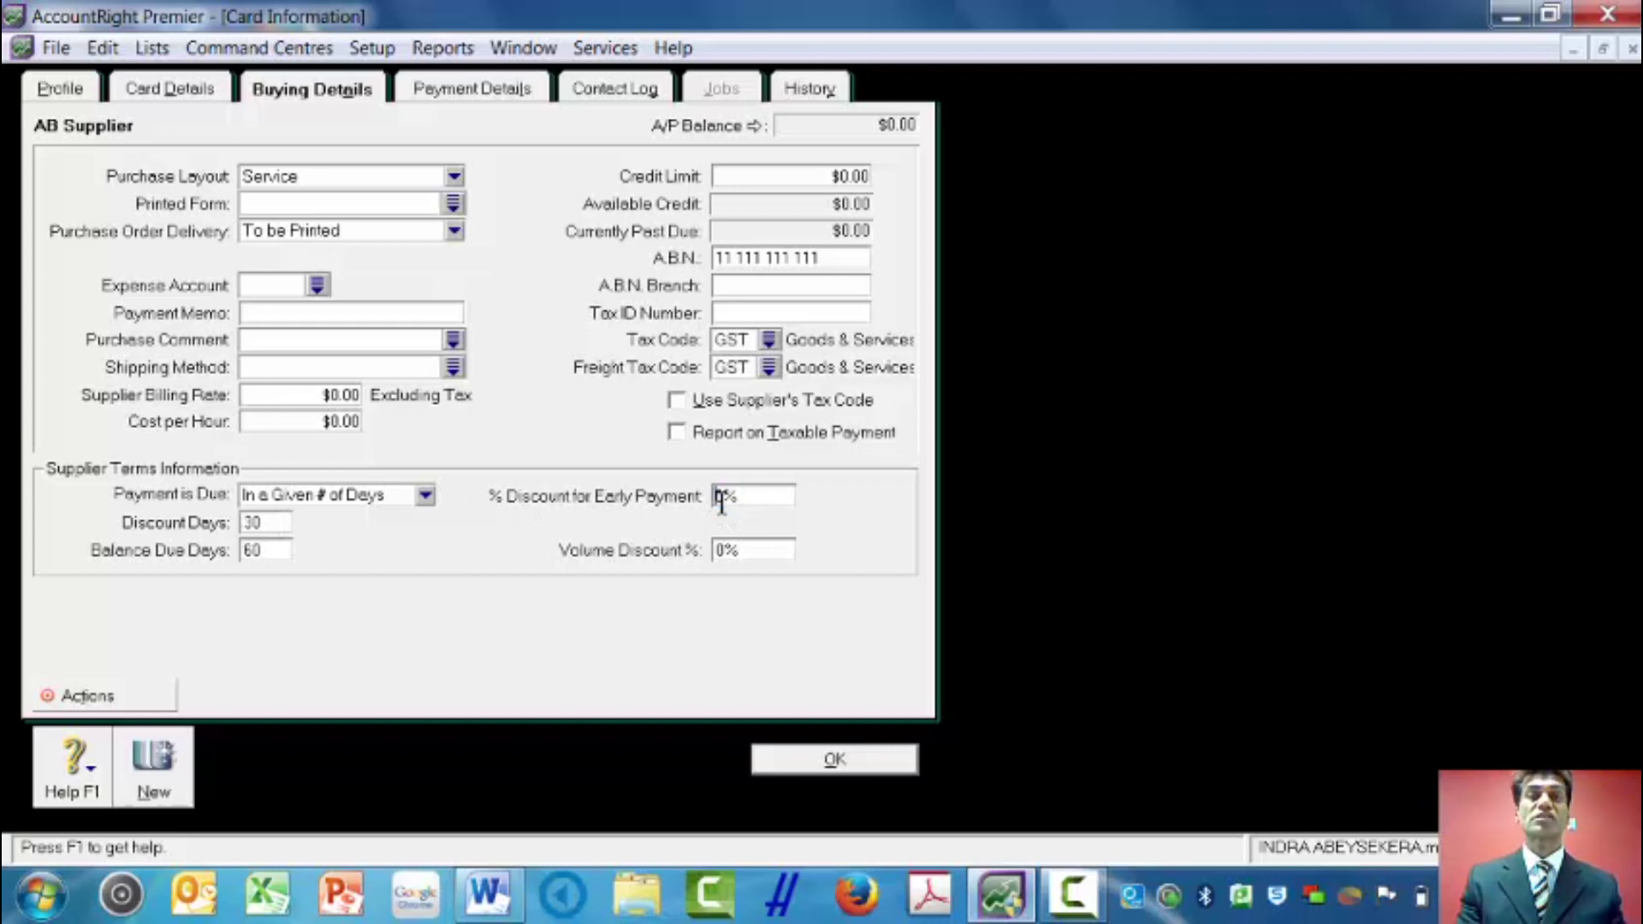
text(1)
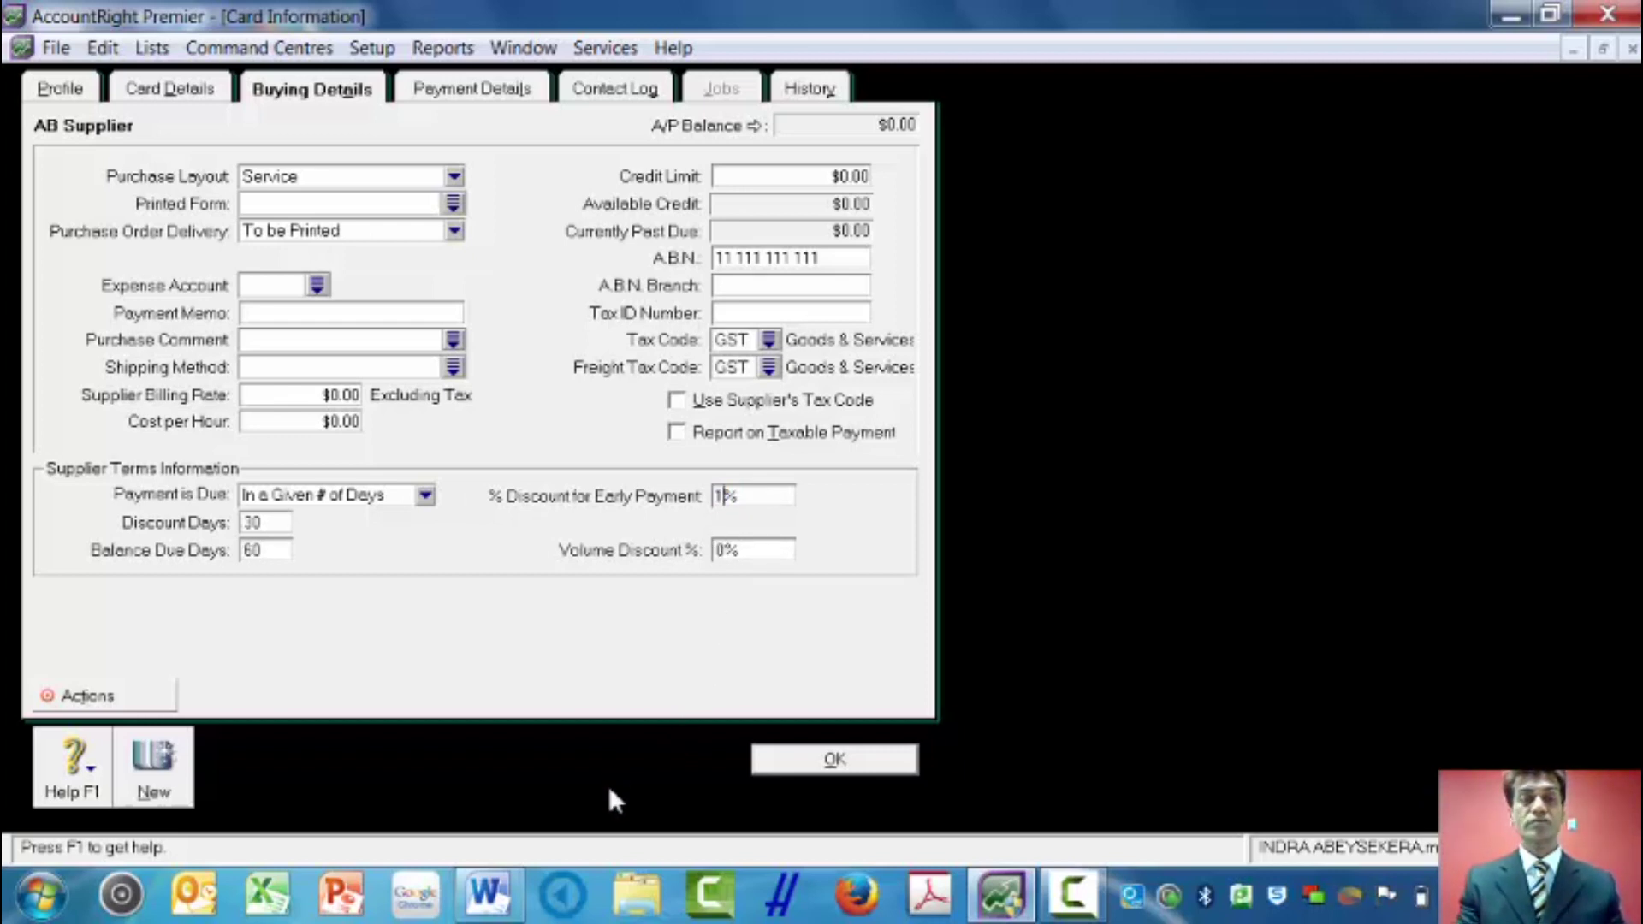
Check the credit terms against the Word working file, save the AB Supplier card and close the cards list.
click(494, 903)
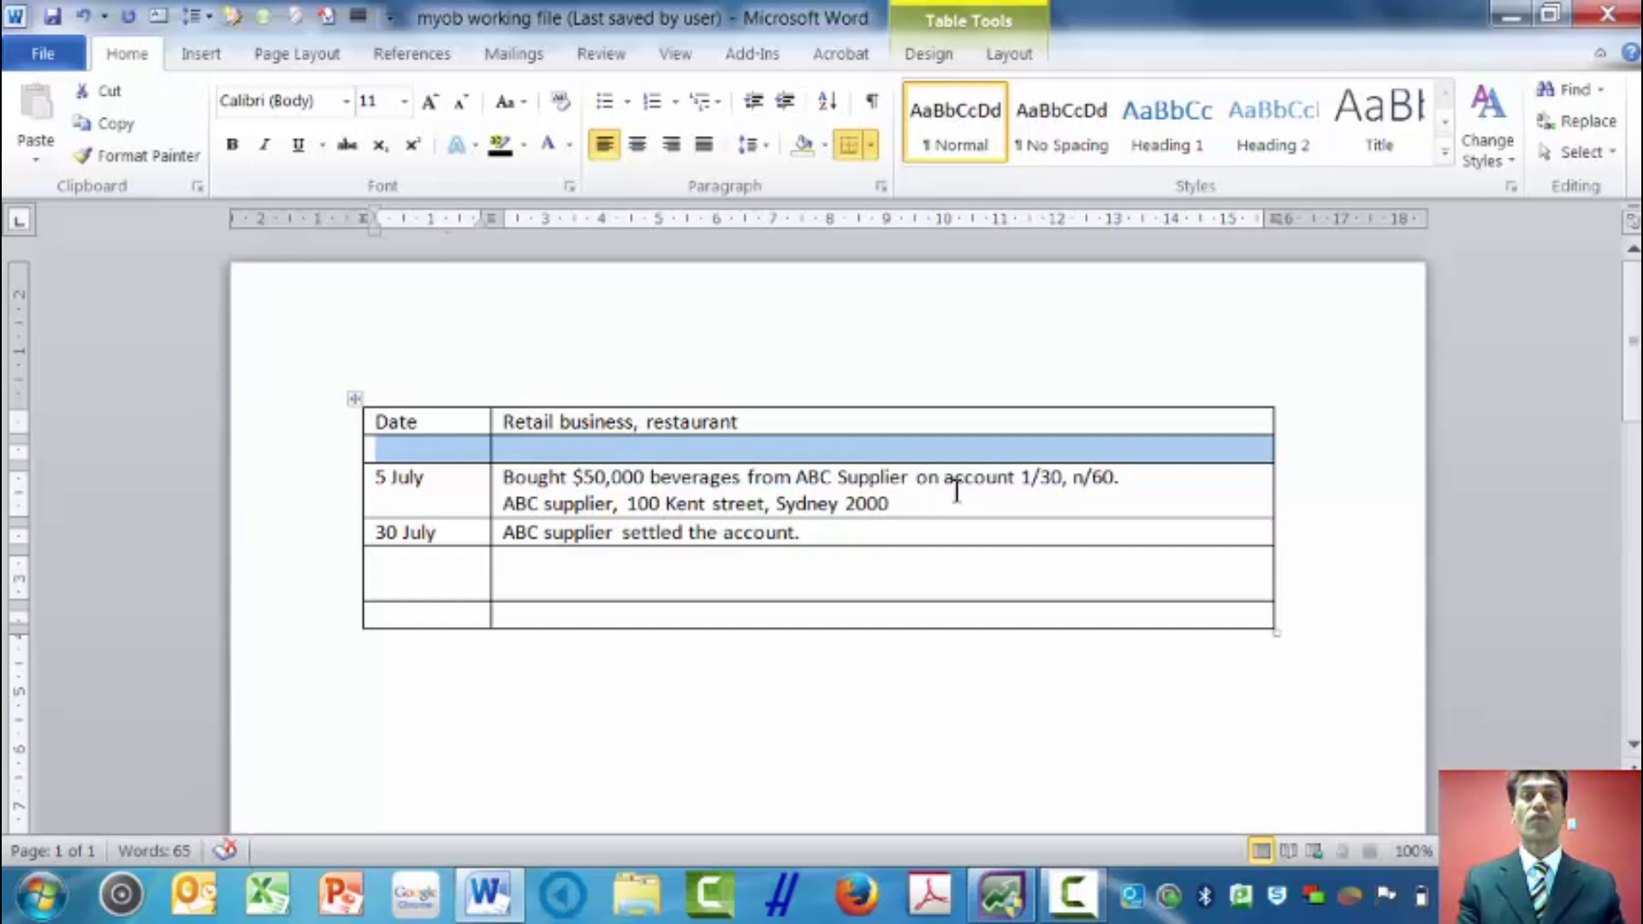
click(1508, 19)
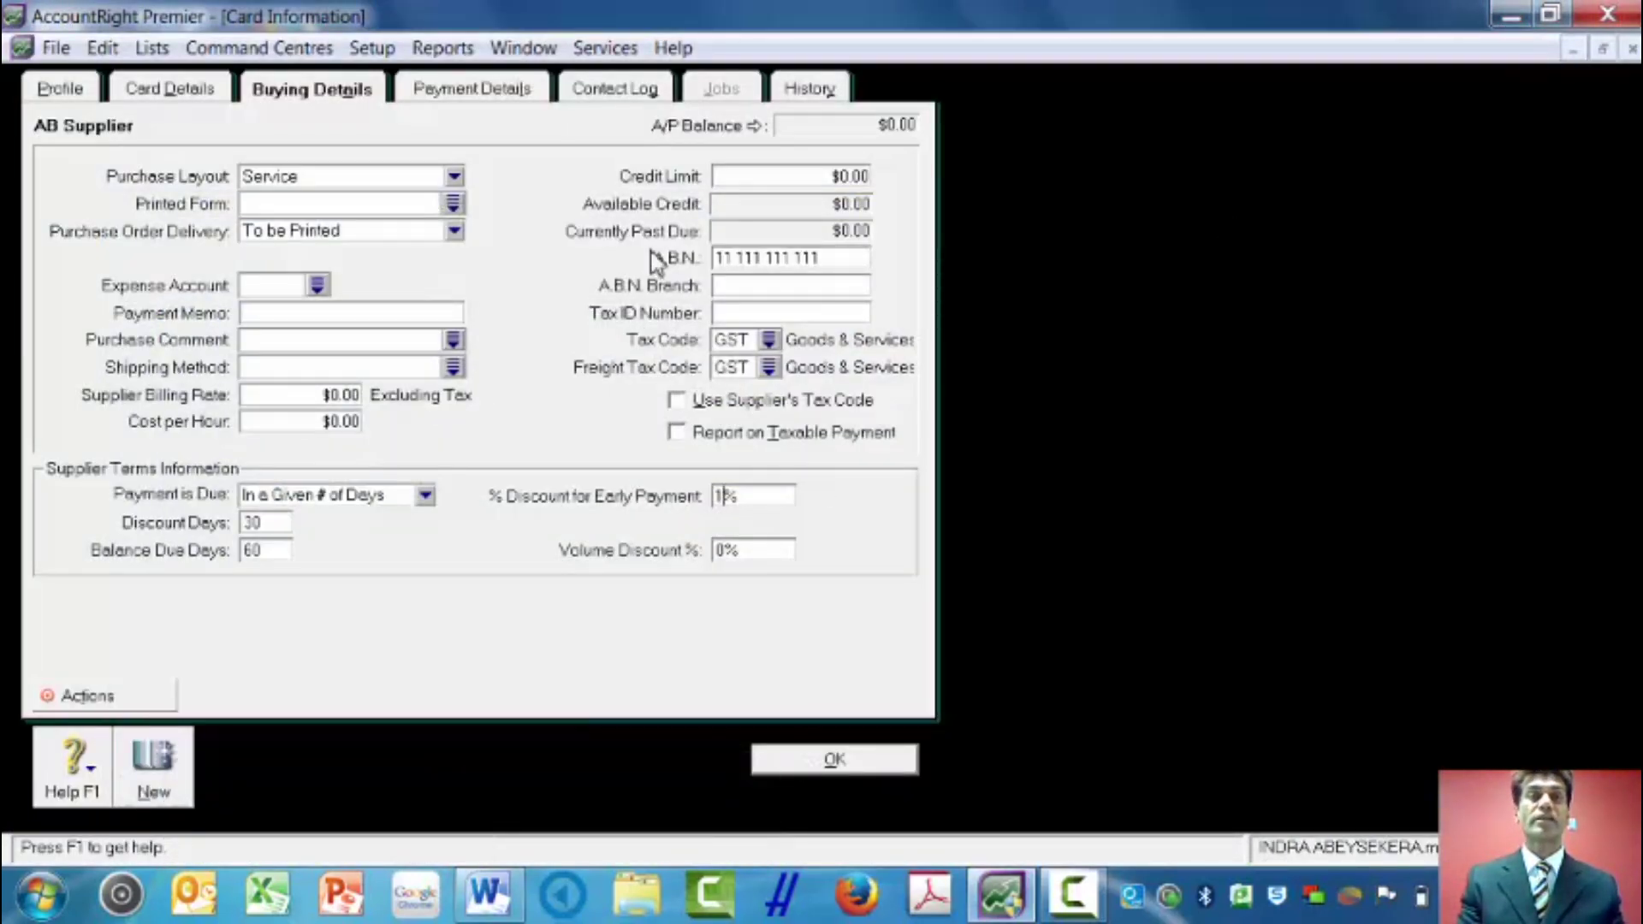
click(470, 96)
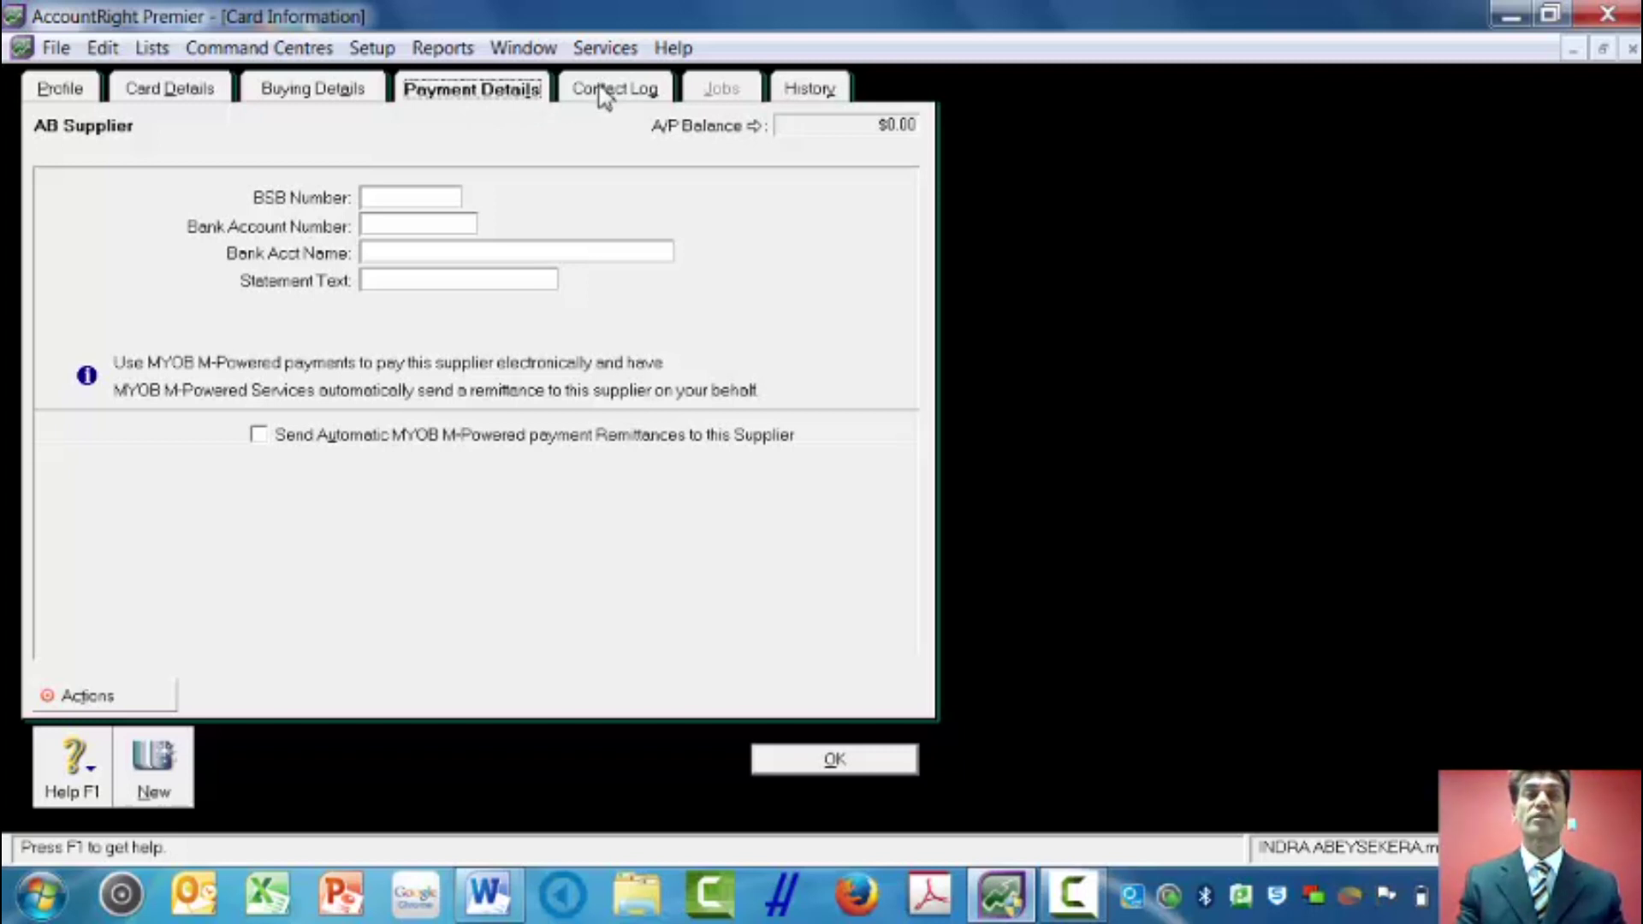
click(820, 761)
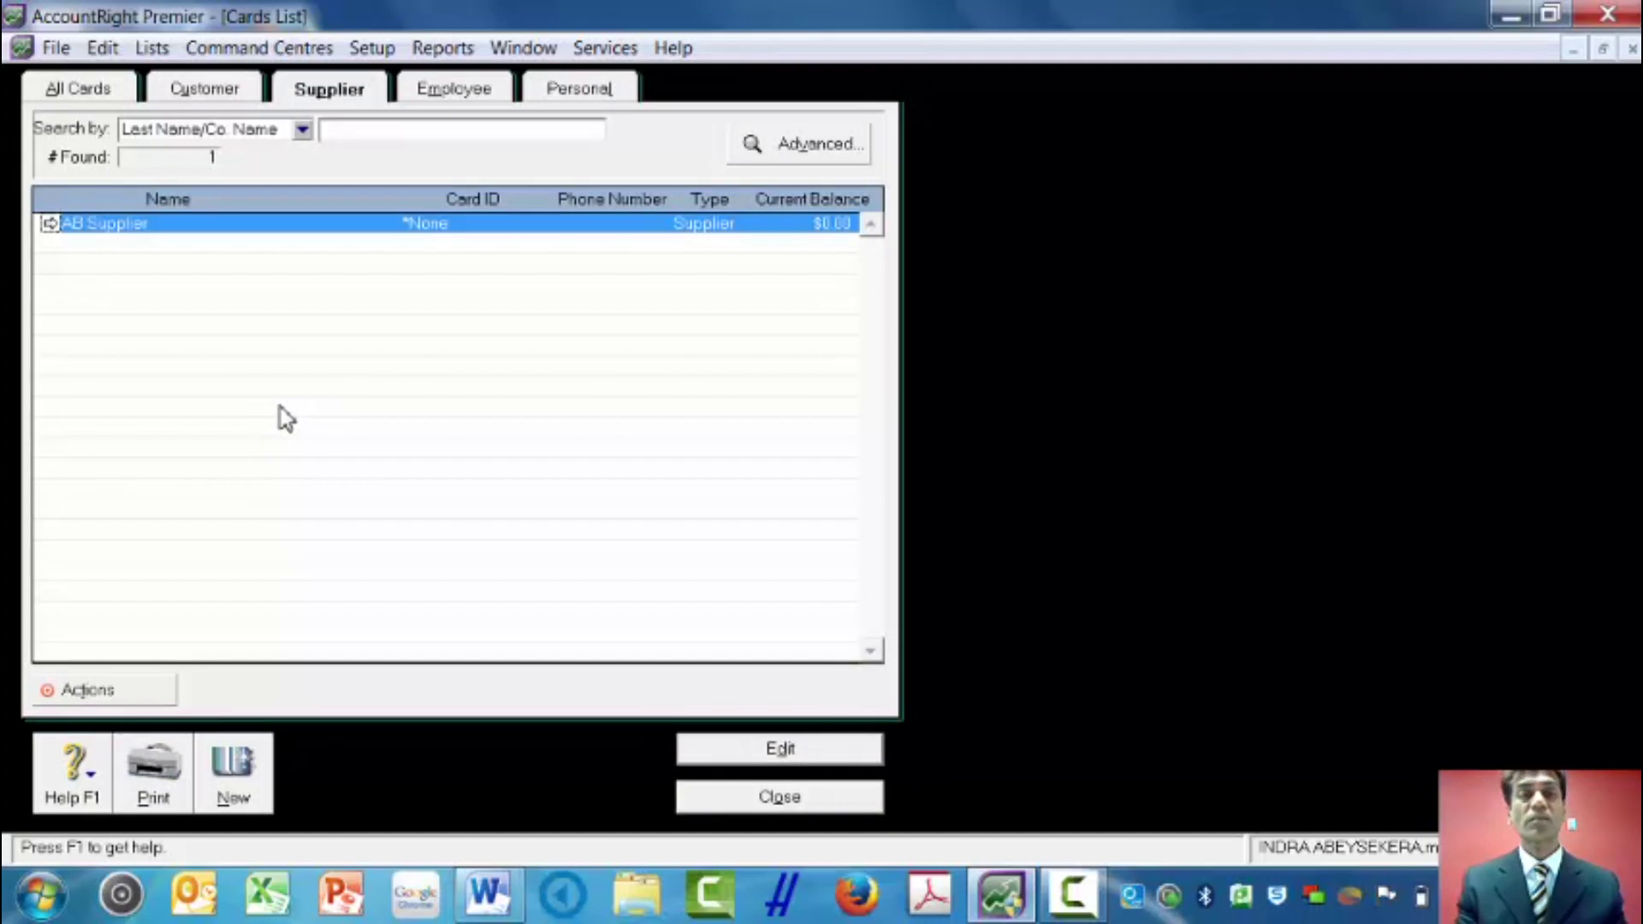
click(753, 801)
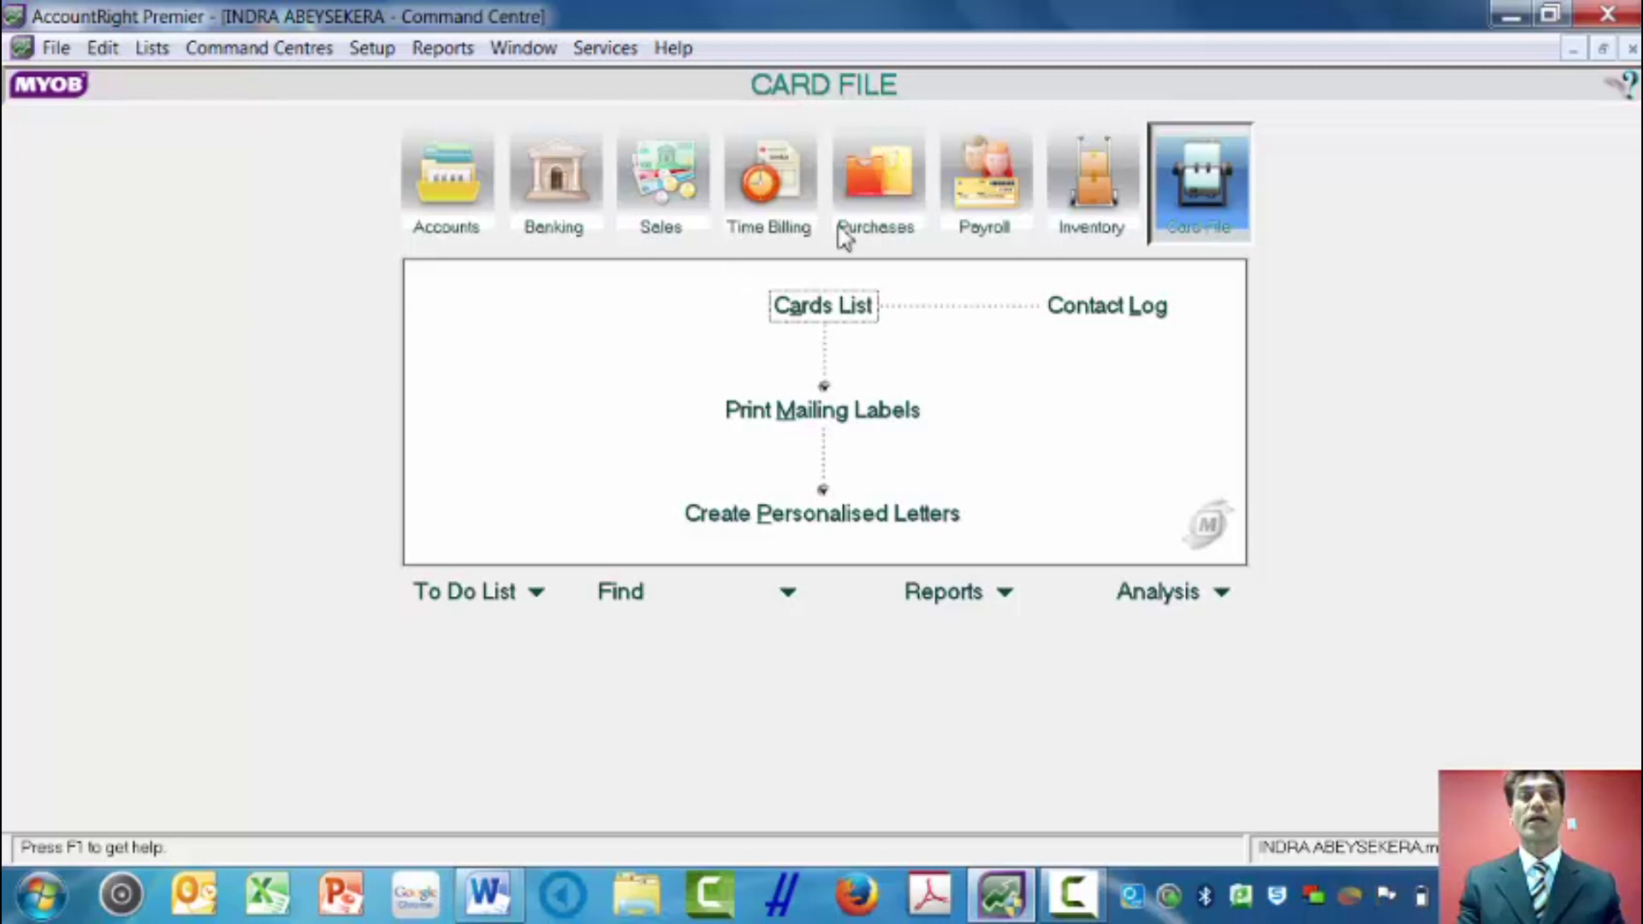
Start a new service purchase bill and choose AB Supplier as the supplier.
click(884, 201)
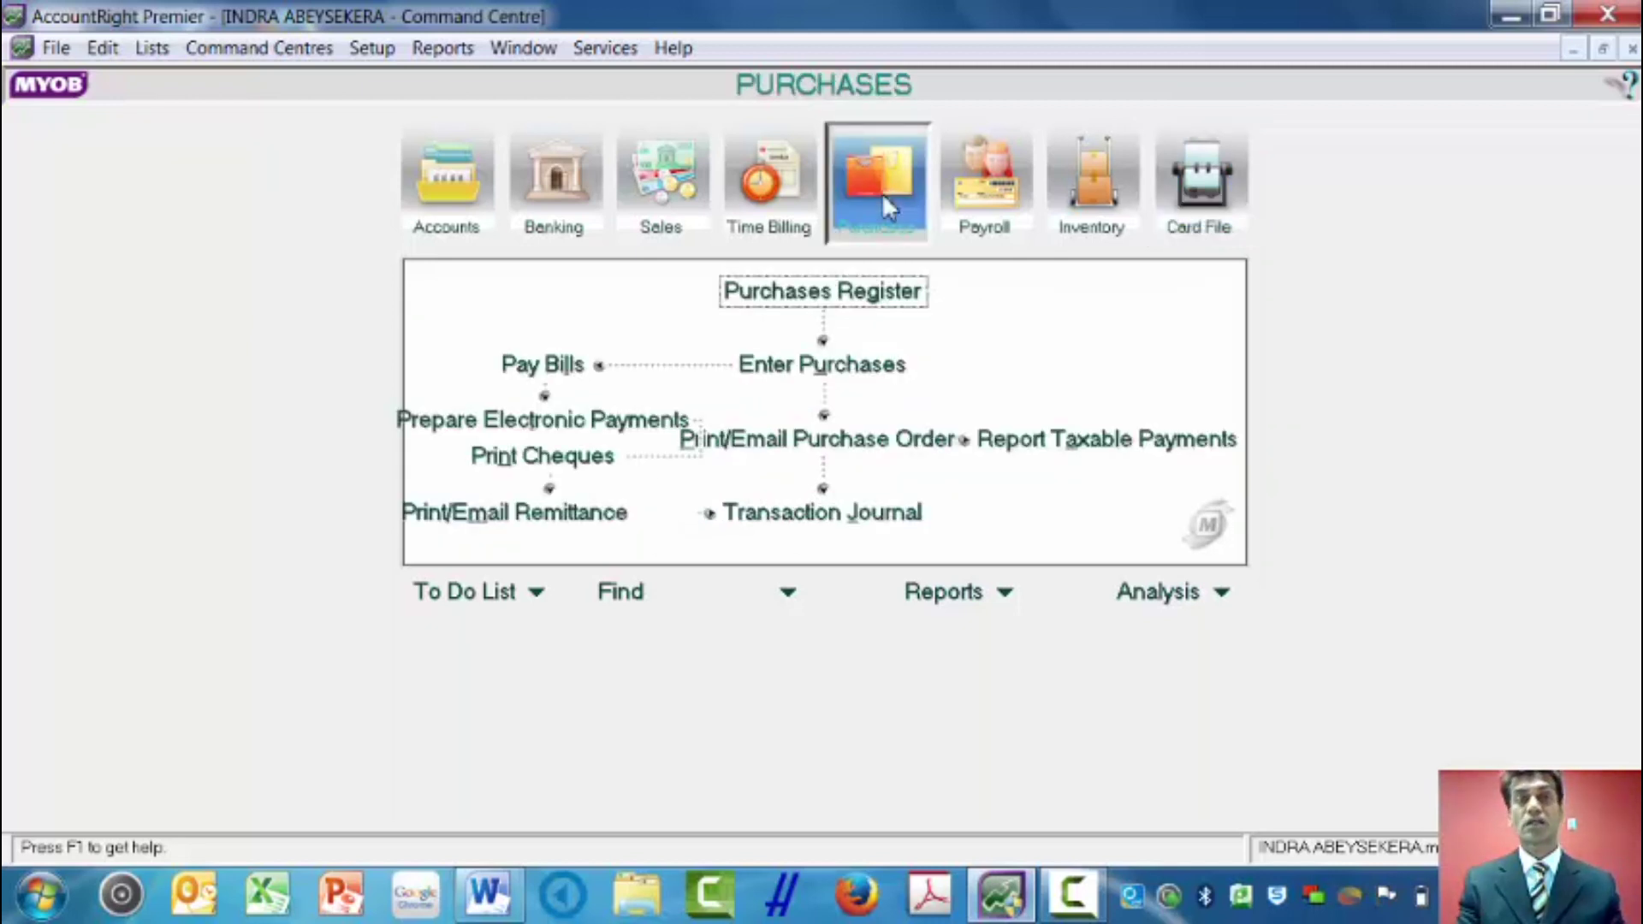
click(808, 374)
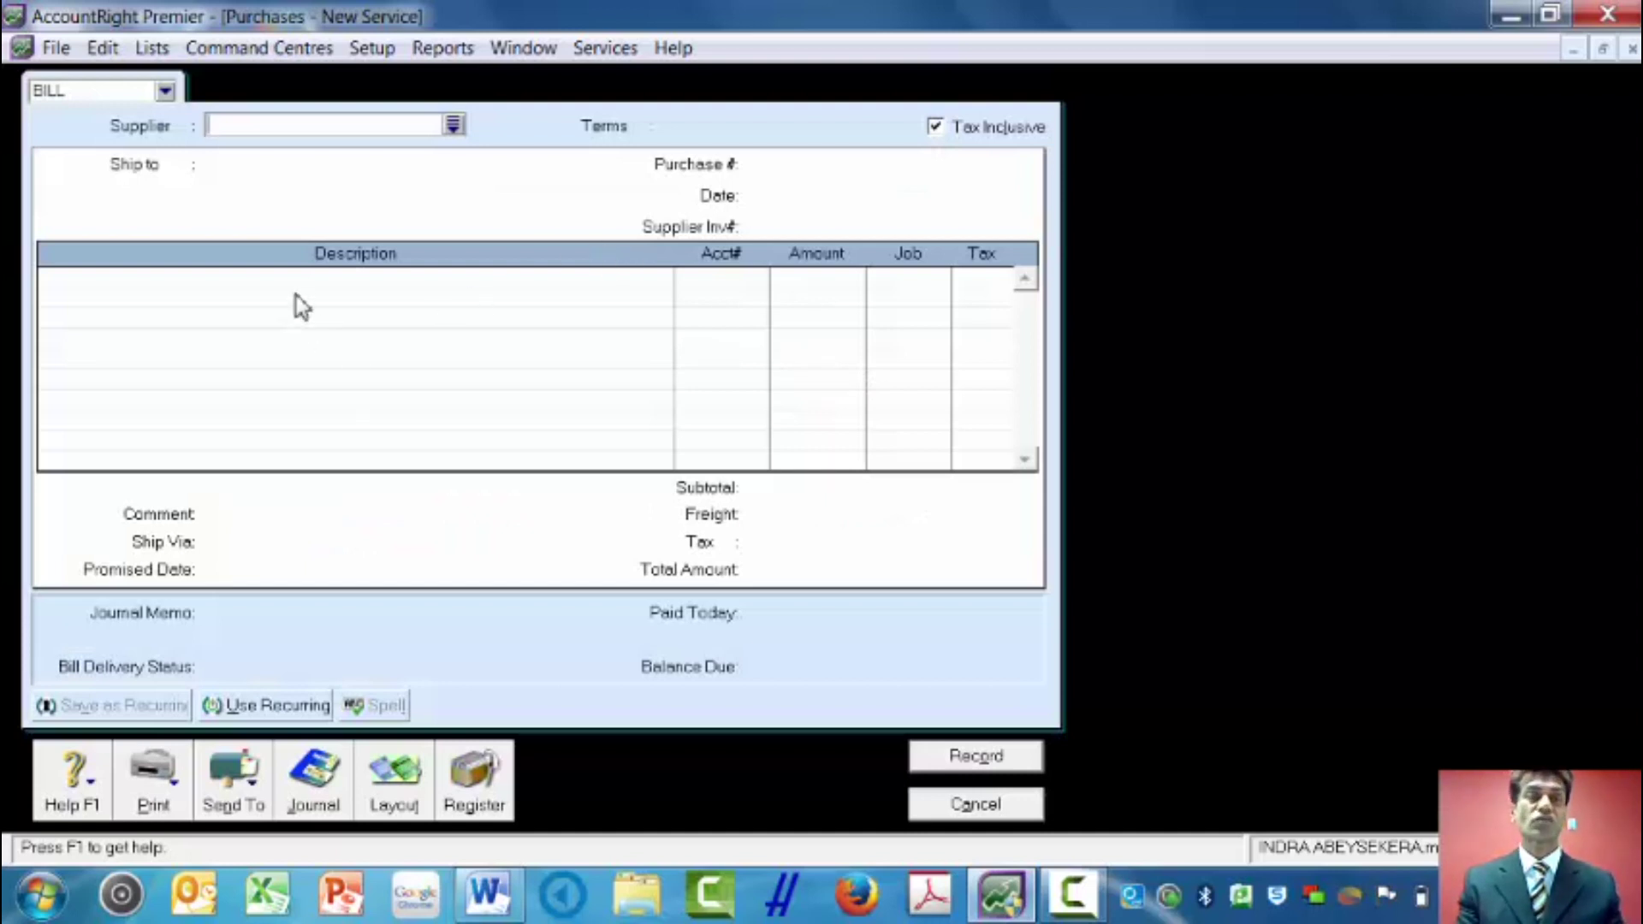
click(453, 125)
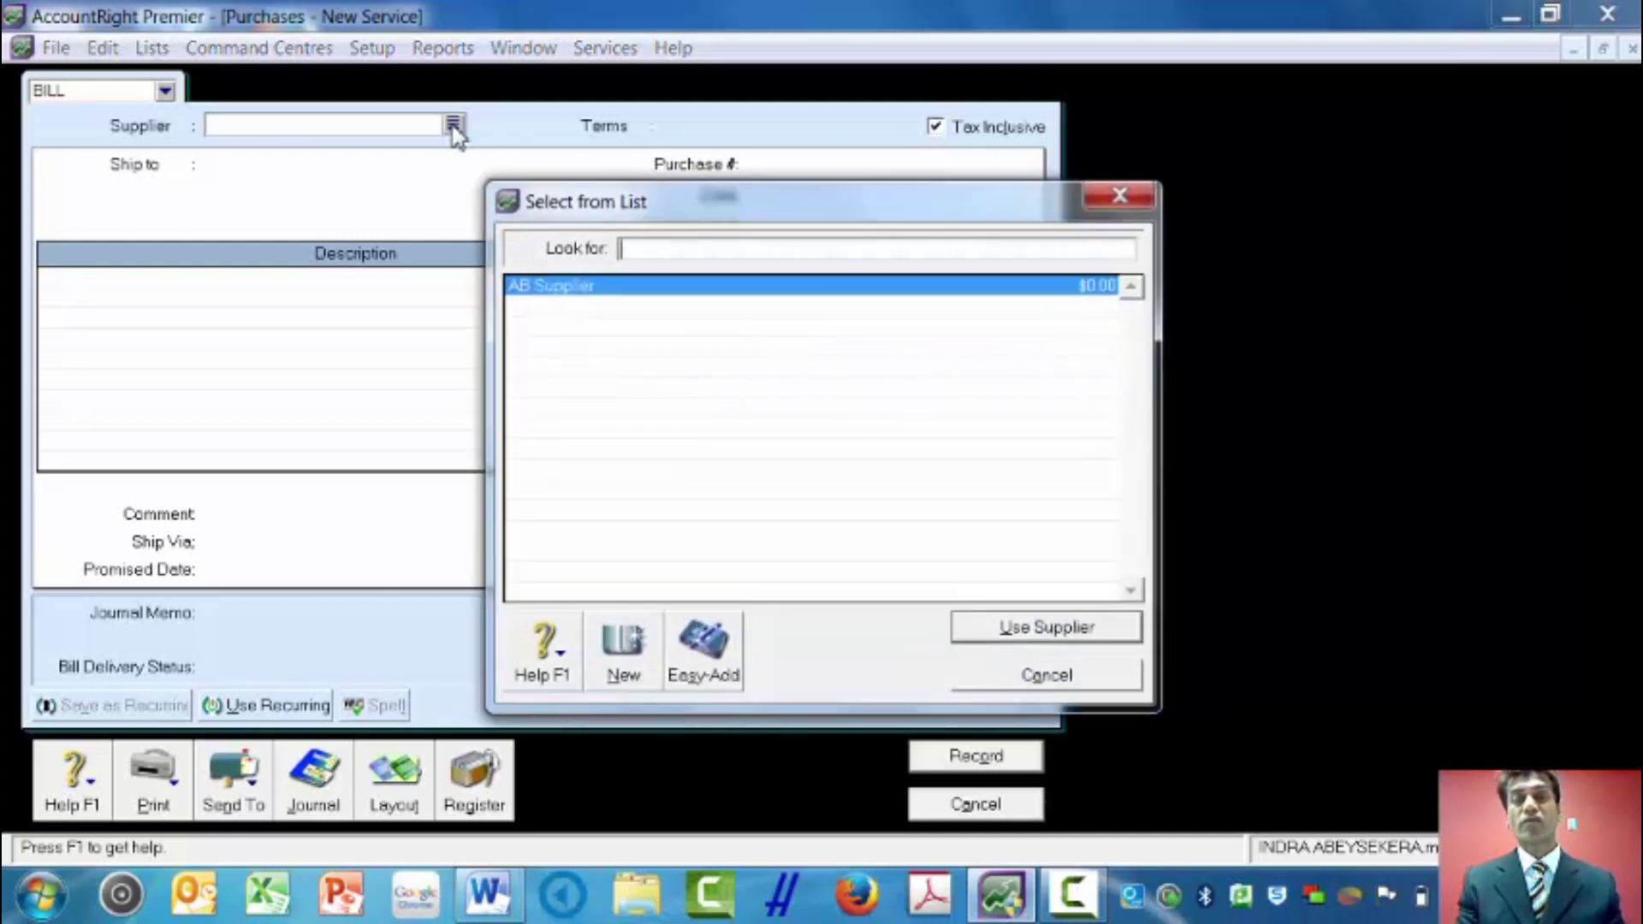
click(1015, 634)
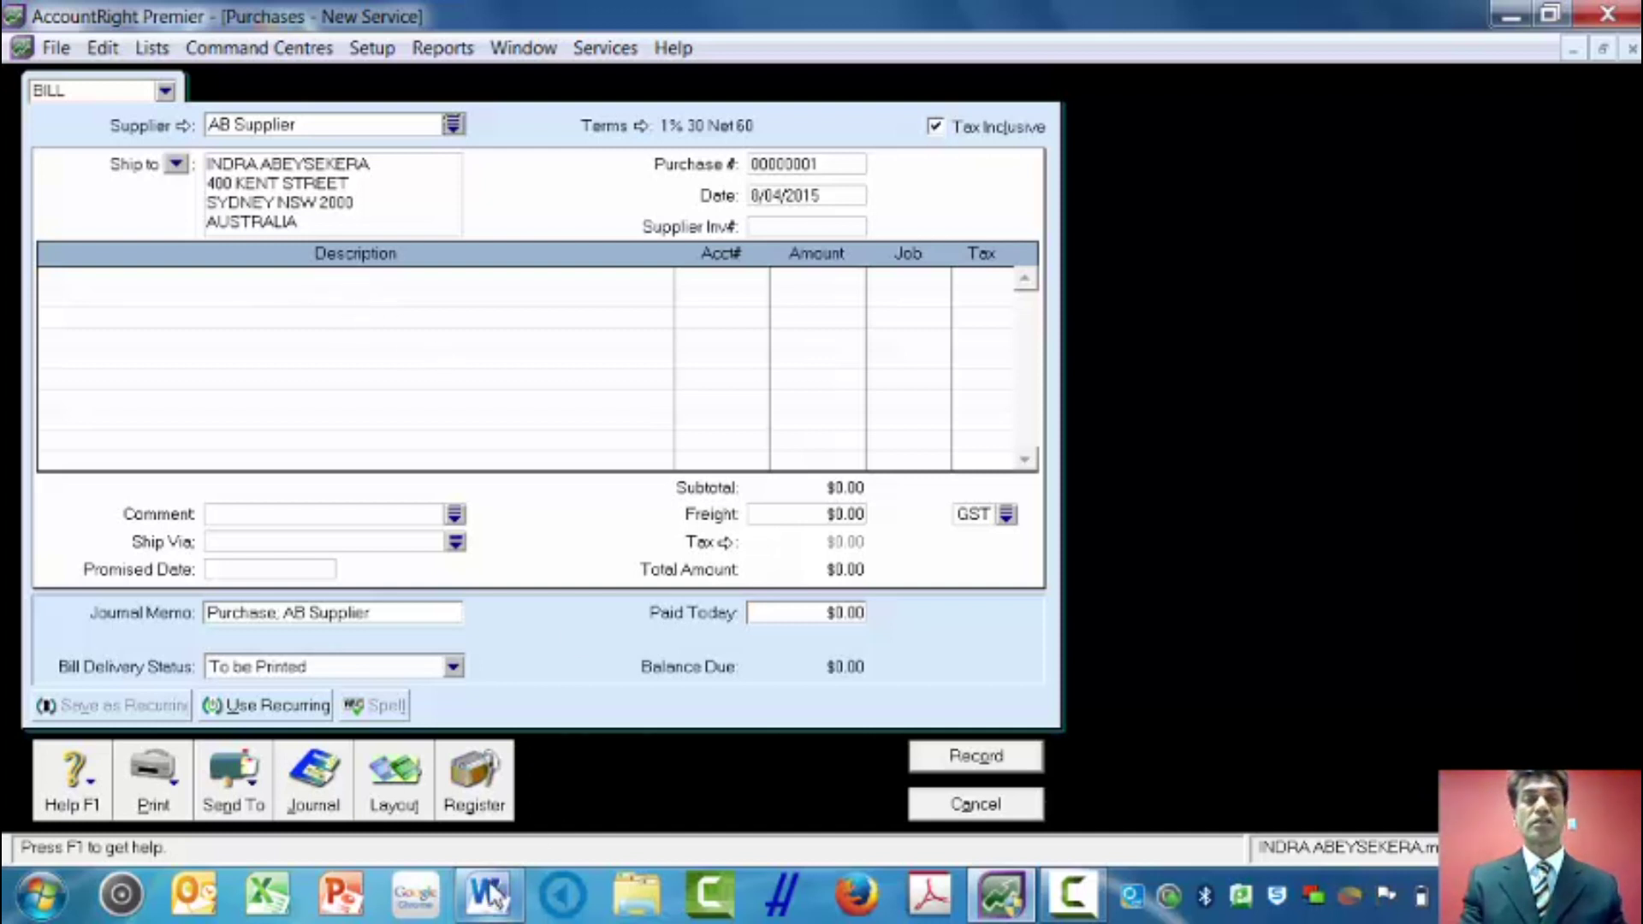
Set the purchase date of the bill to 5/7/14.
mouse_move(501, 896)
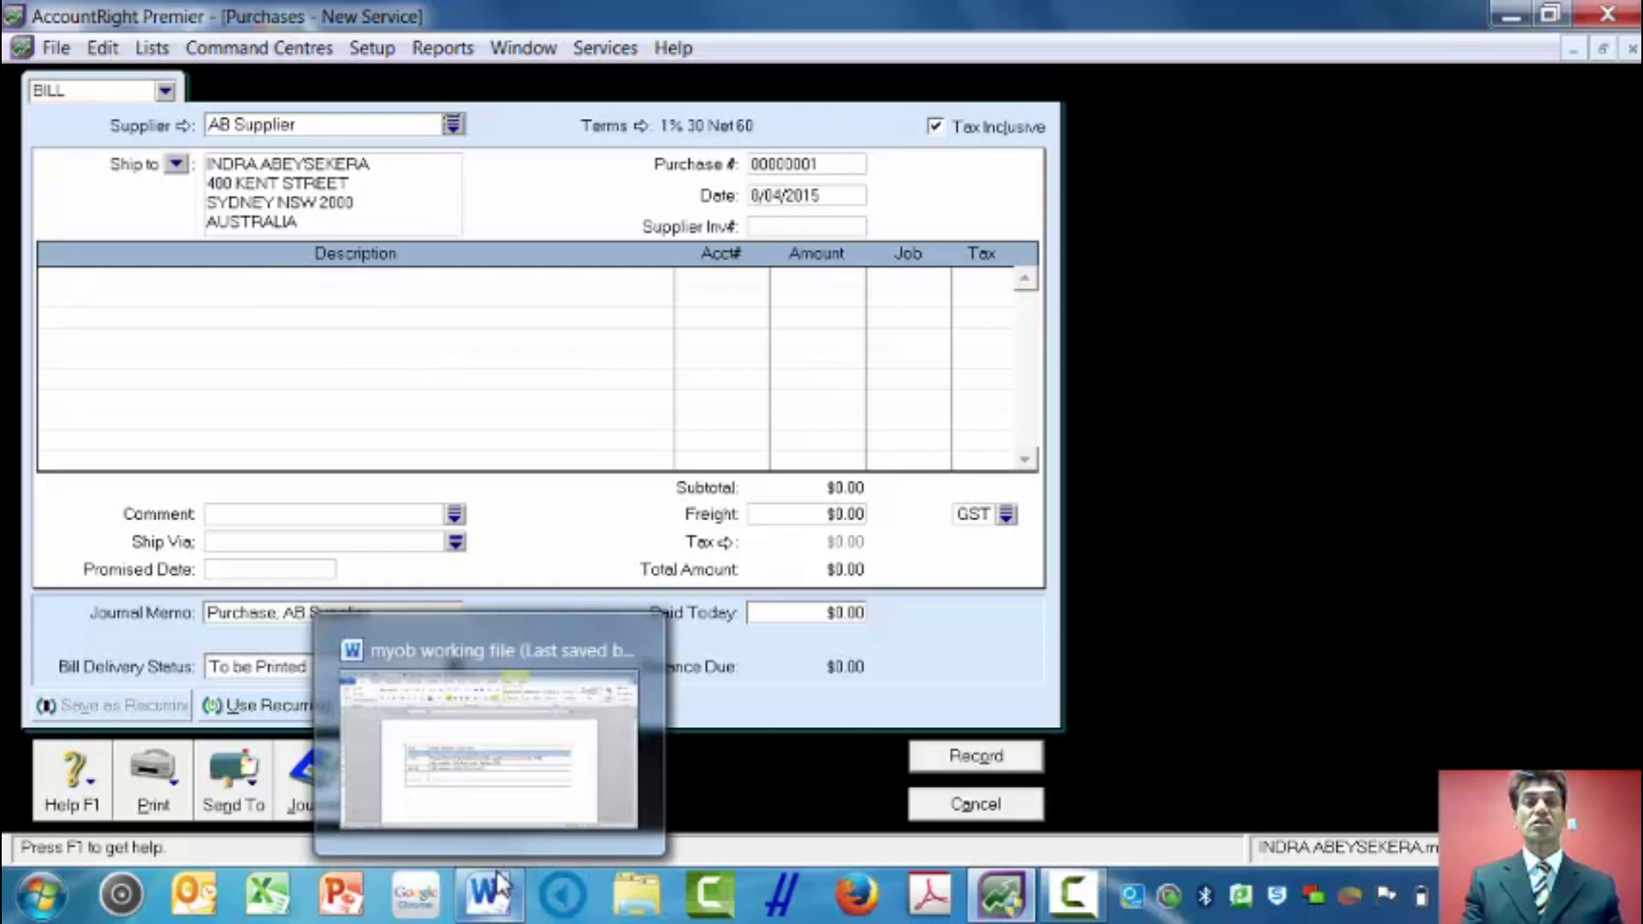
mouse_move(506, 800)
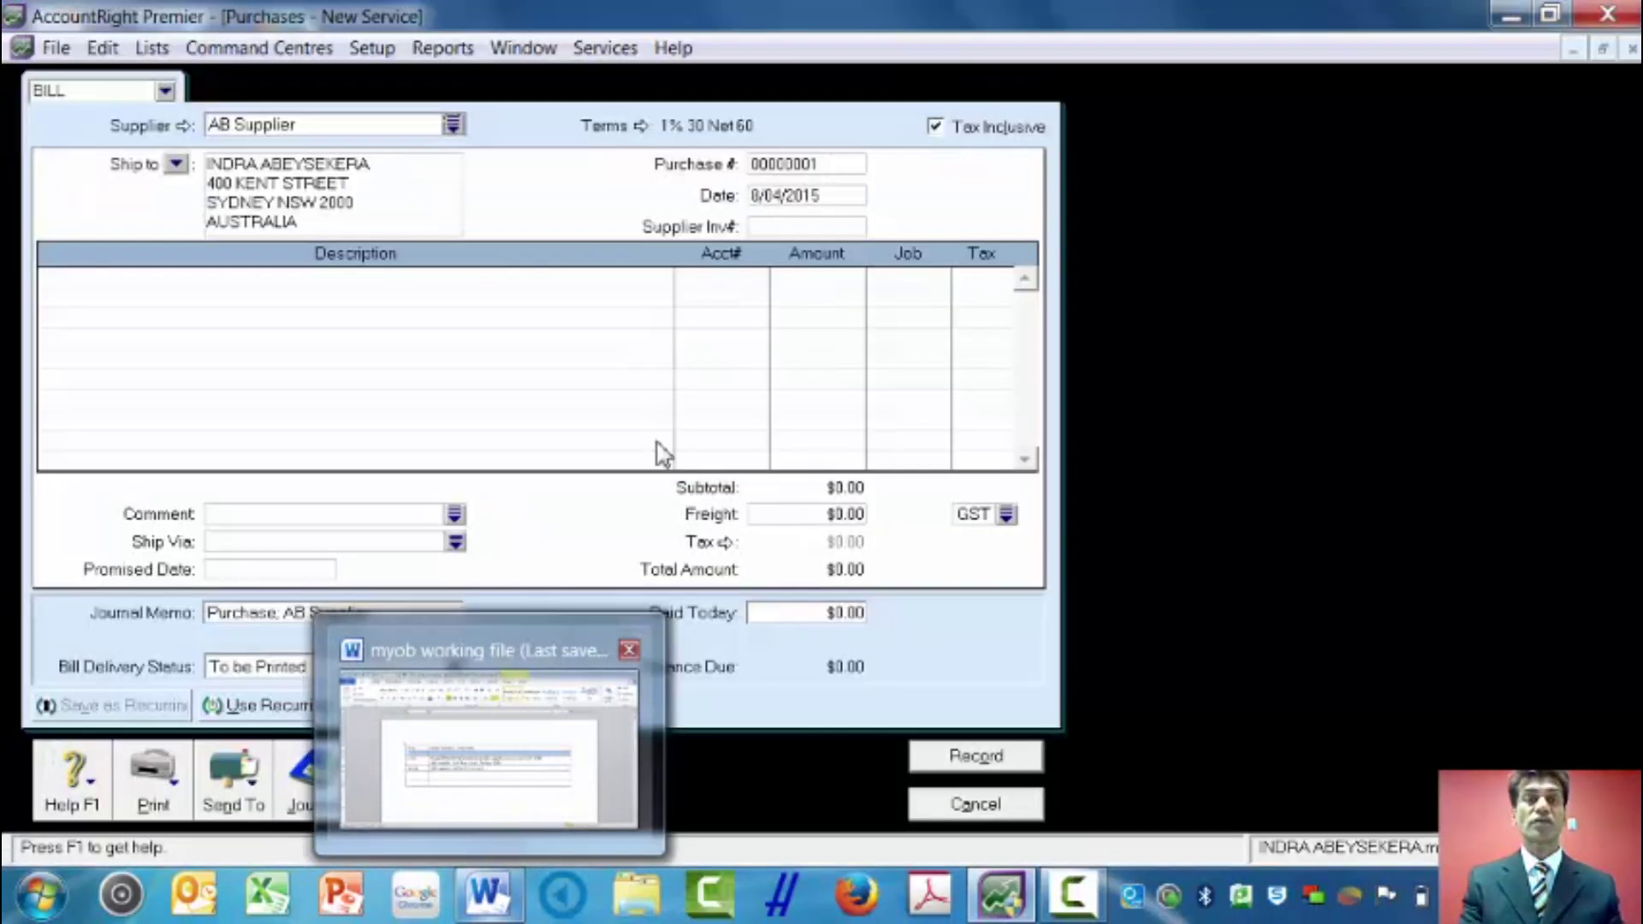
double_click(811, 196)
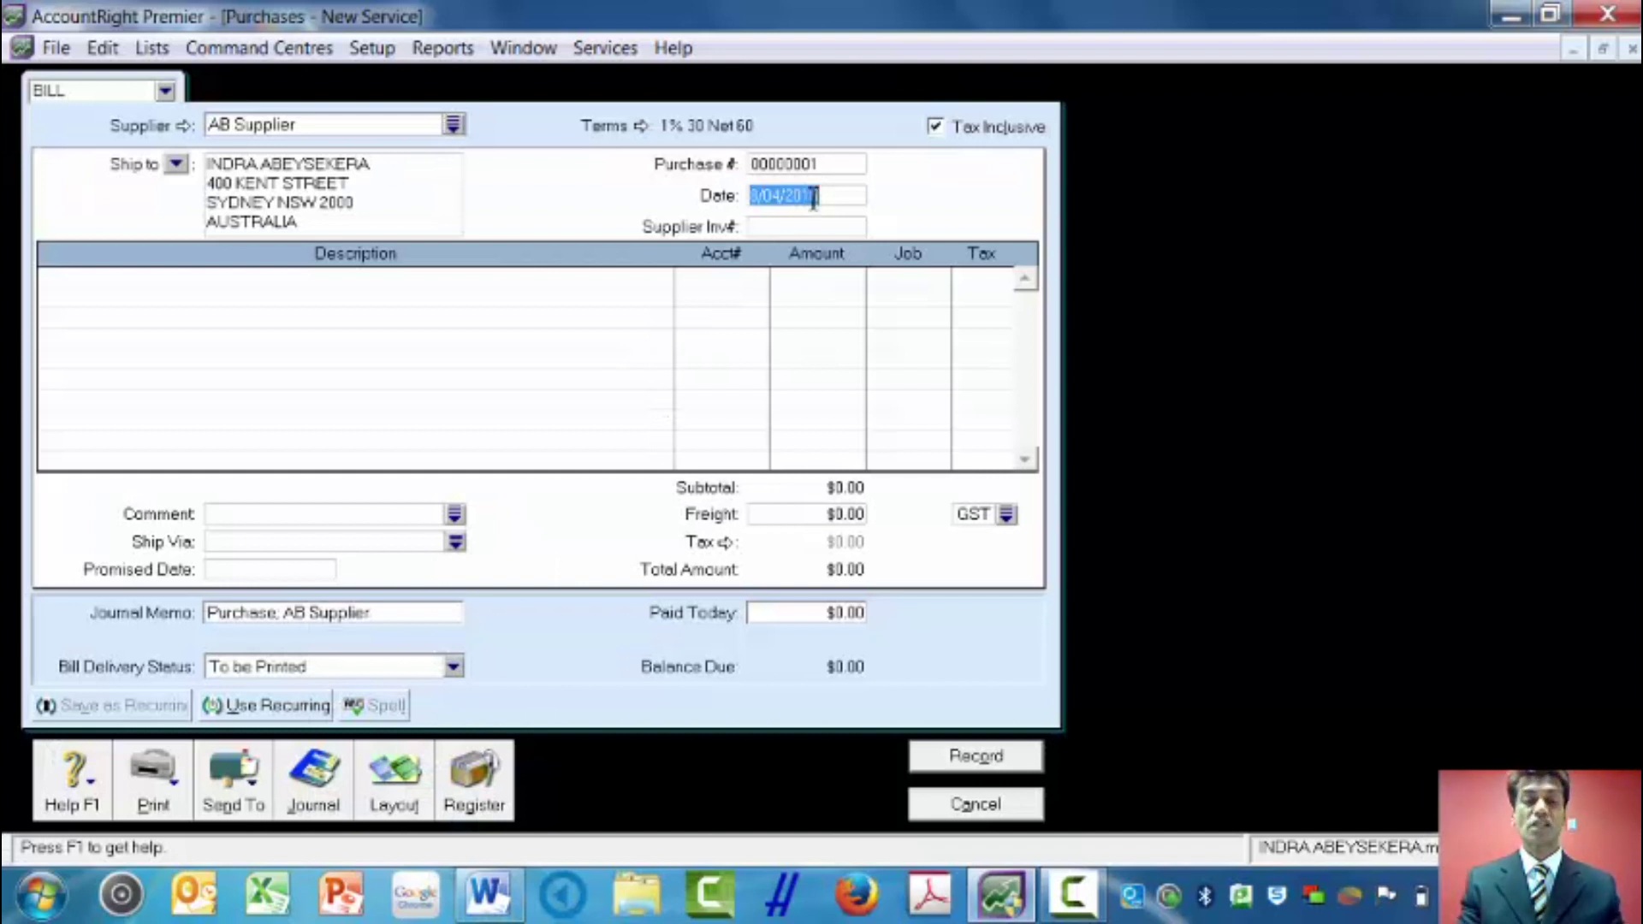
text(5)
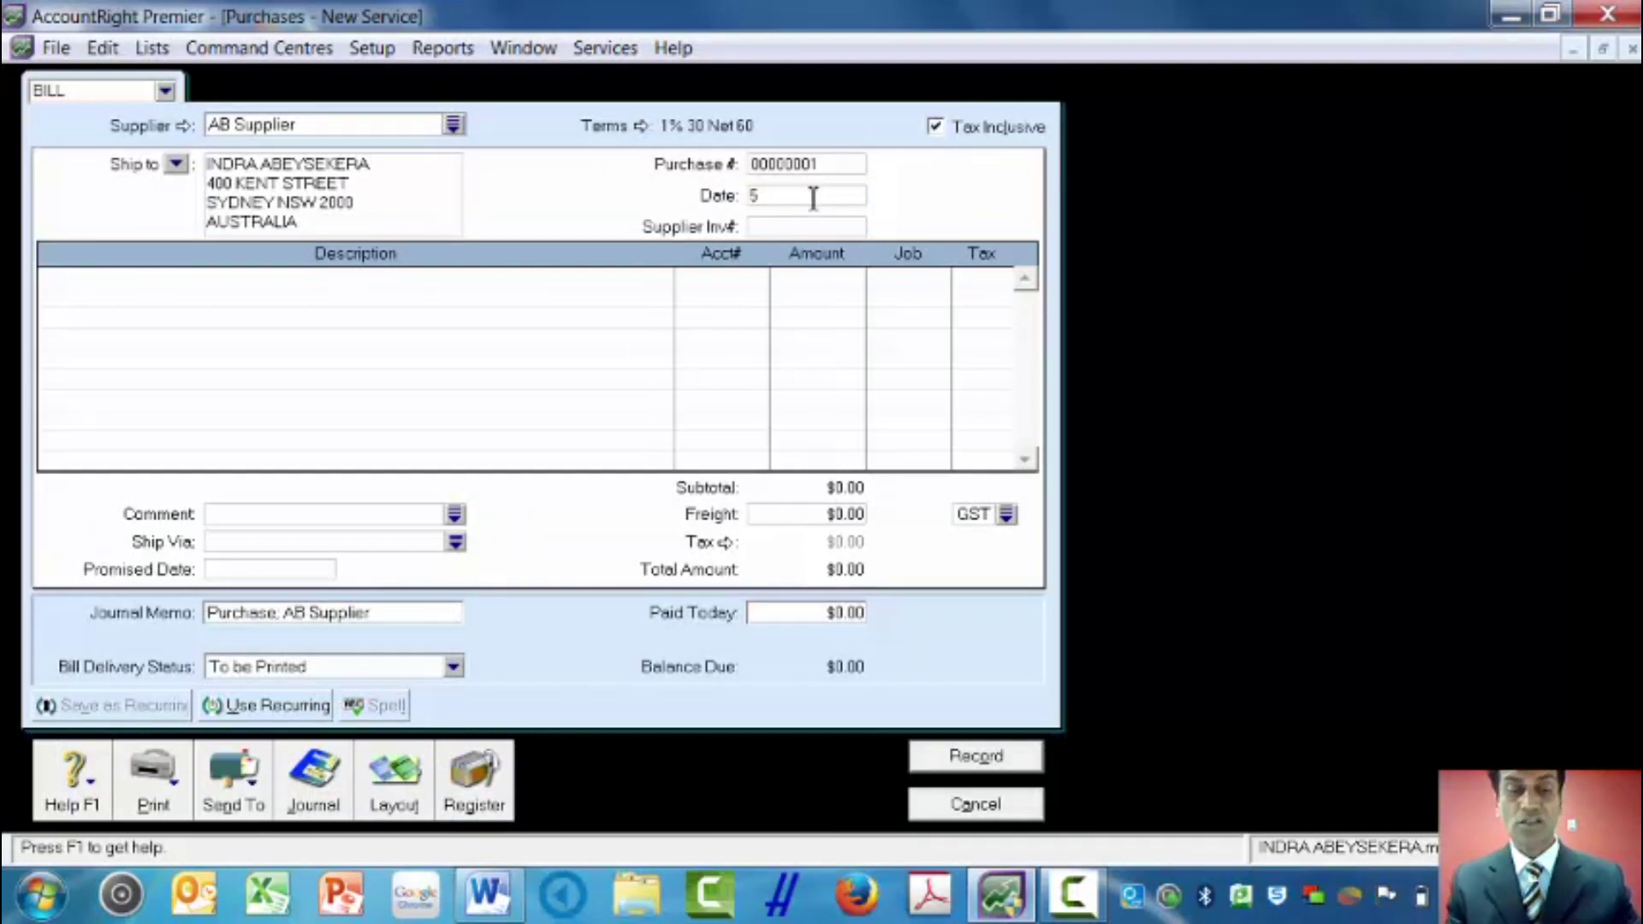
text(/7/1)
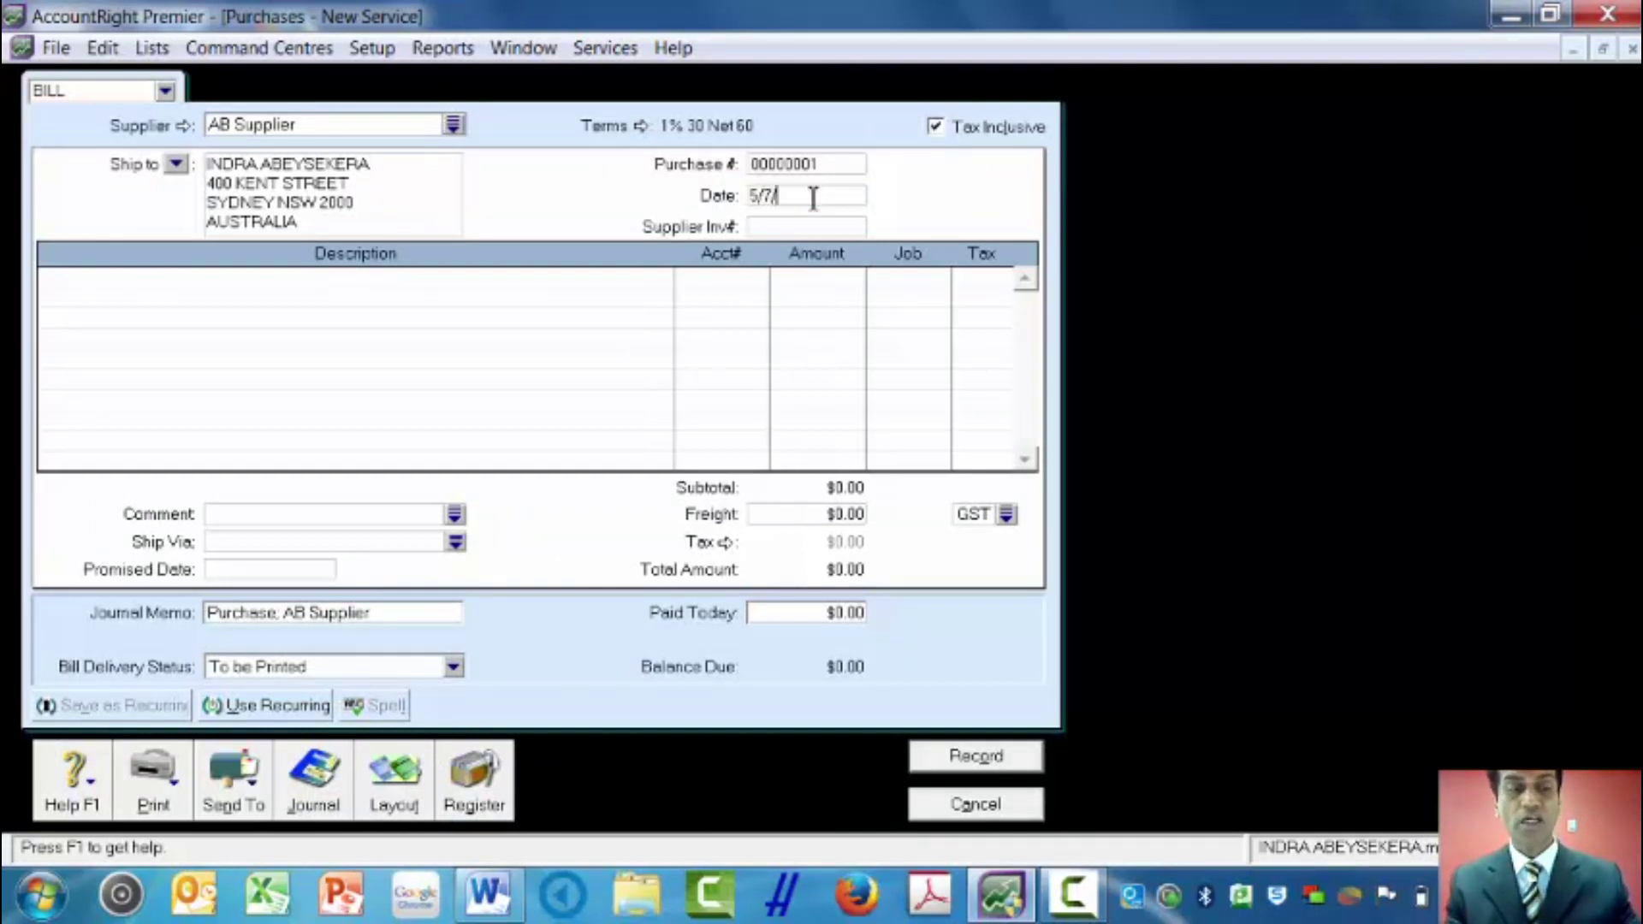
text(4)
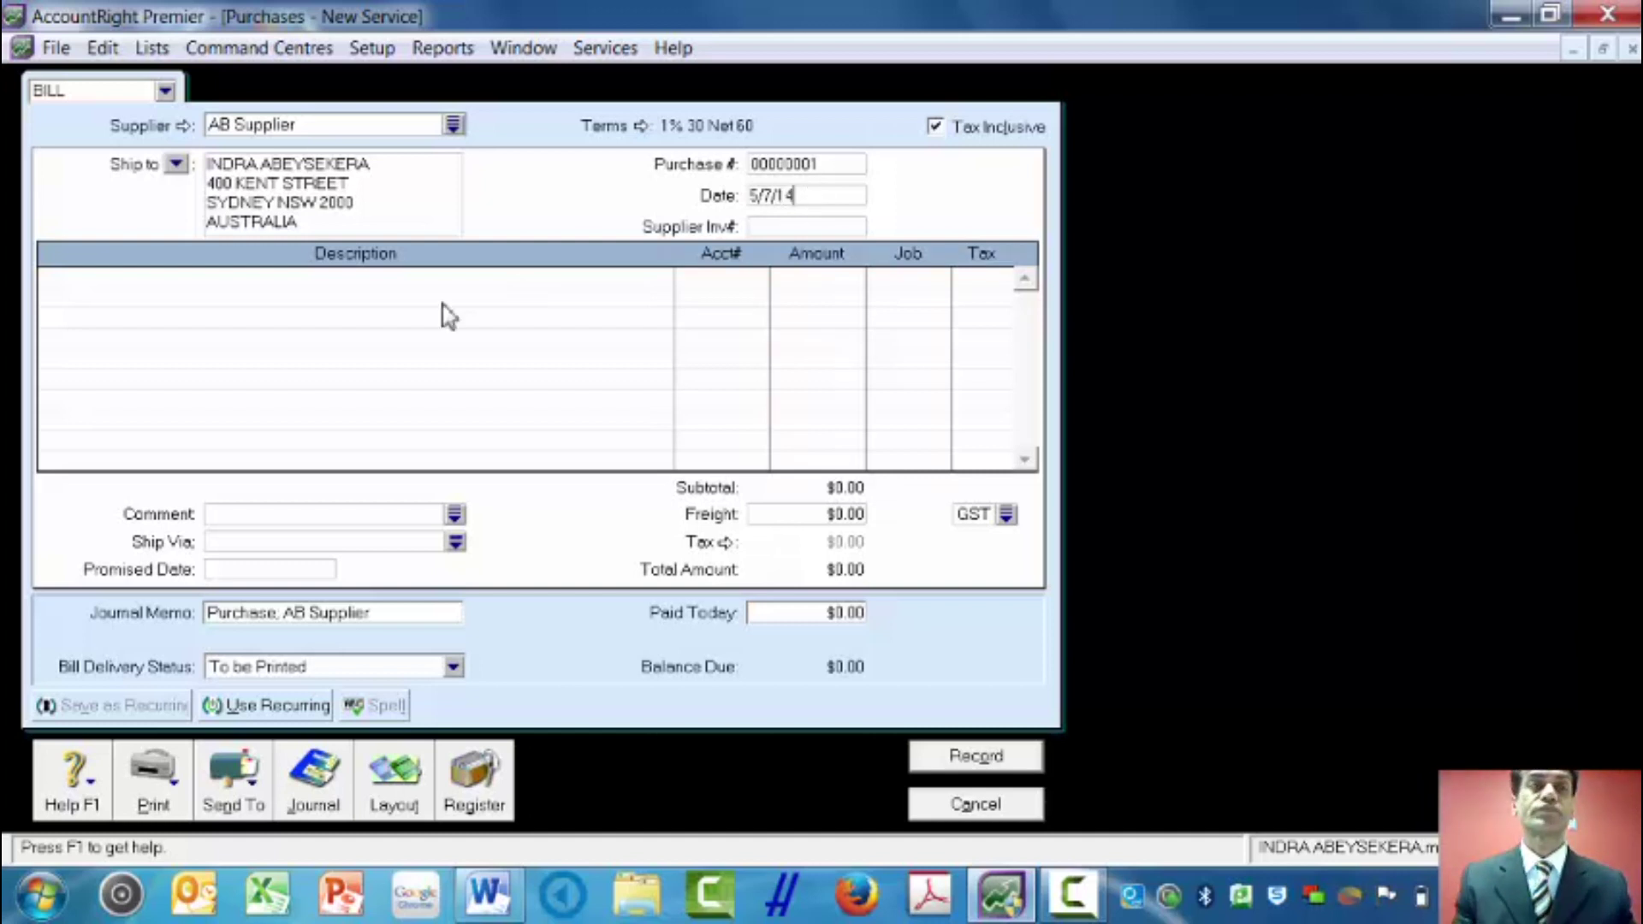
Enter BEVERAGES as the description on the first line of the bill.
click(399, 289)
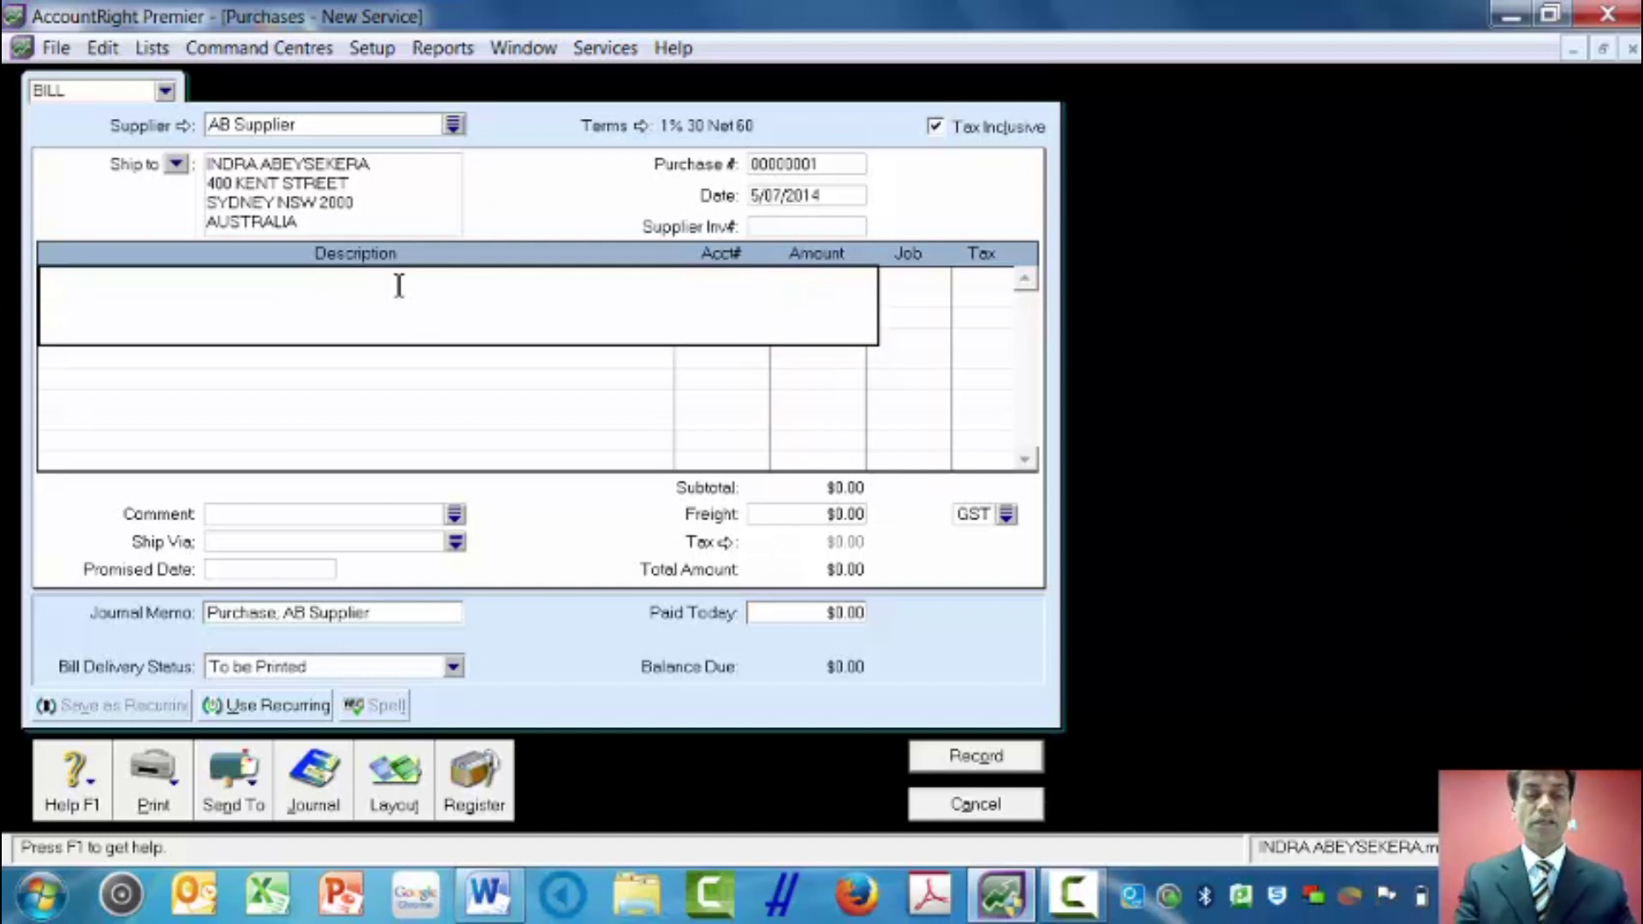
text(BEB)
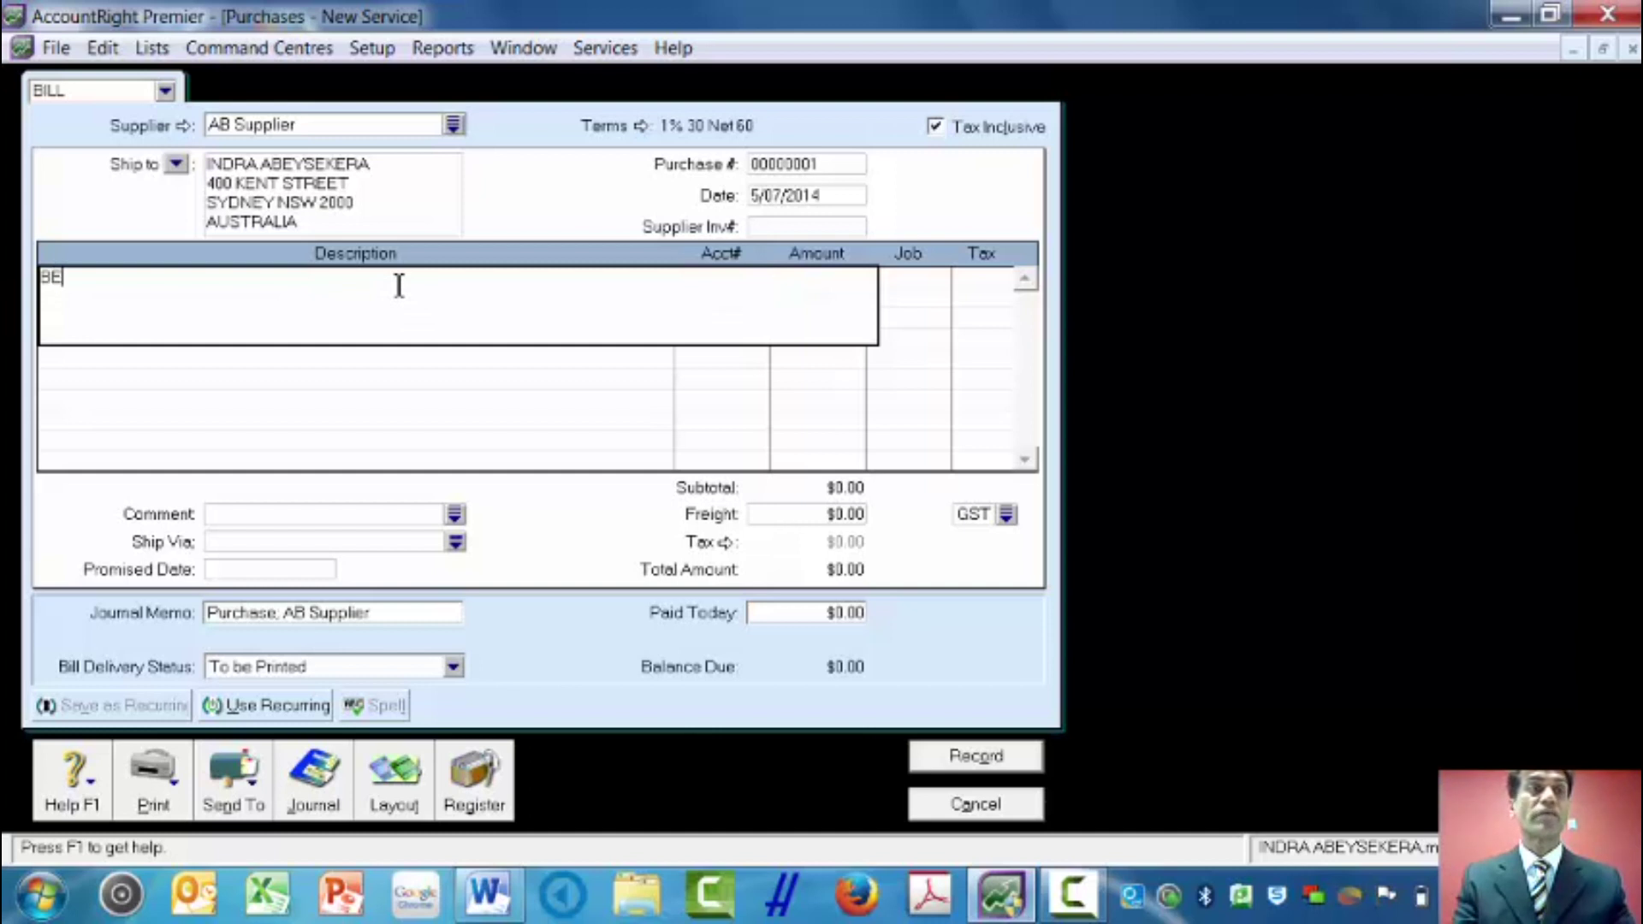
key(BackSpace)
text(VE)
key(BackSpace)
key(BackSpace)
text(VE)
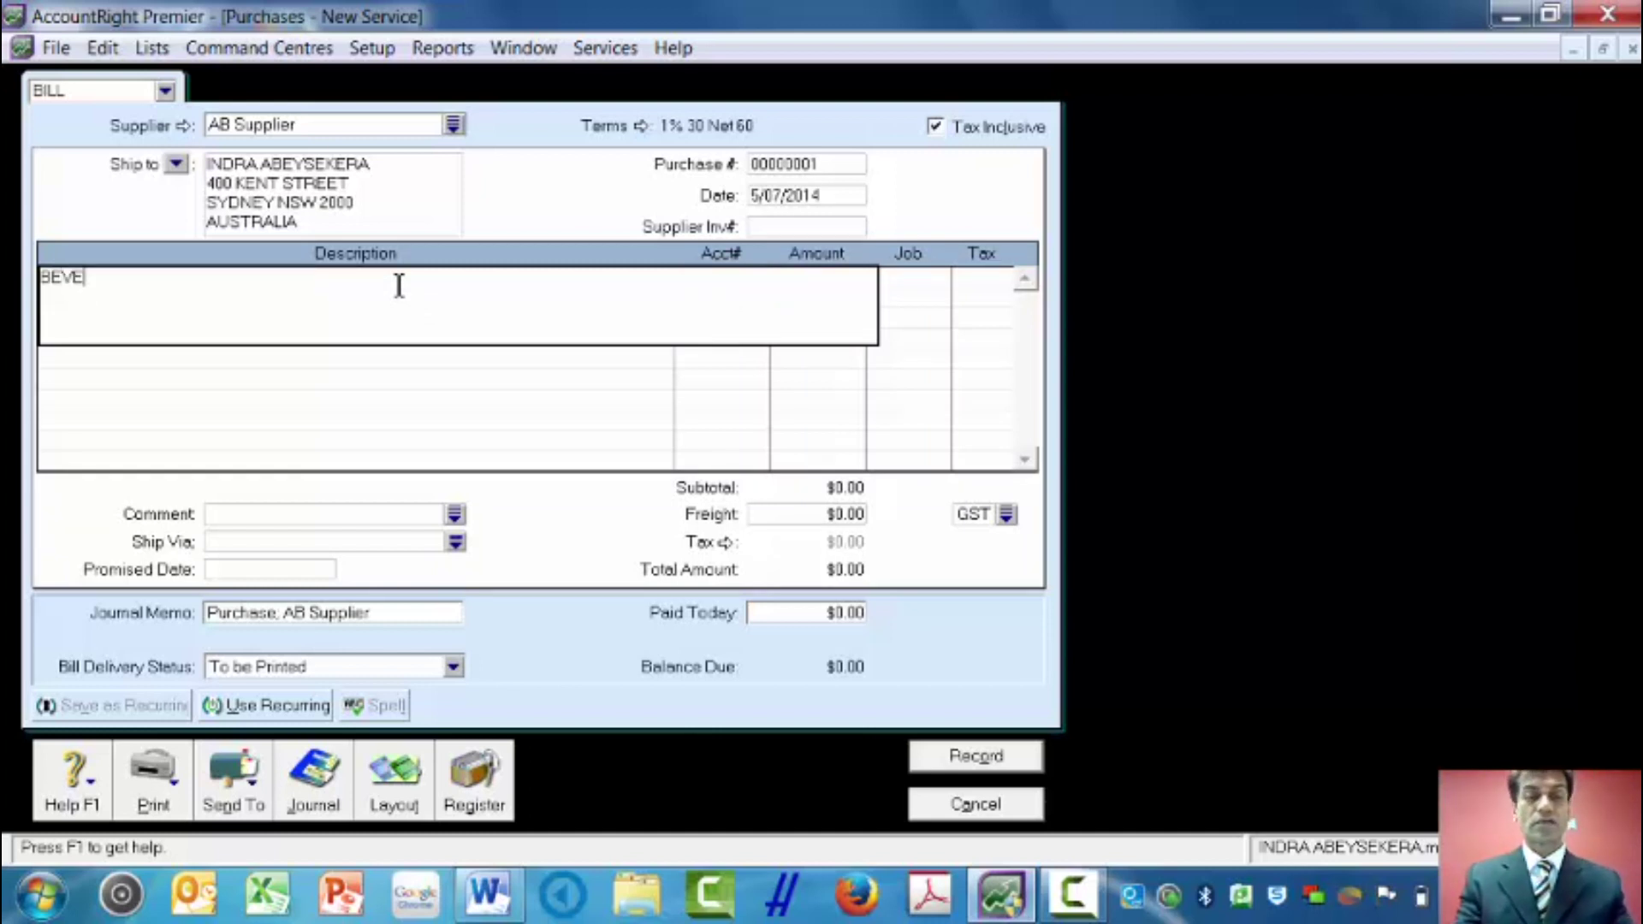
text(RAGES)
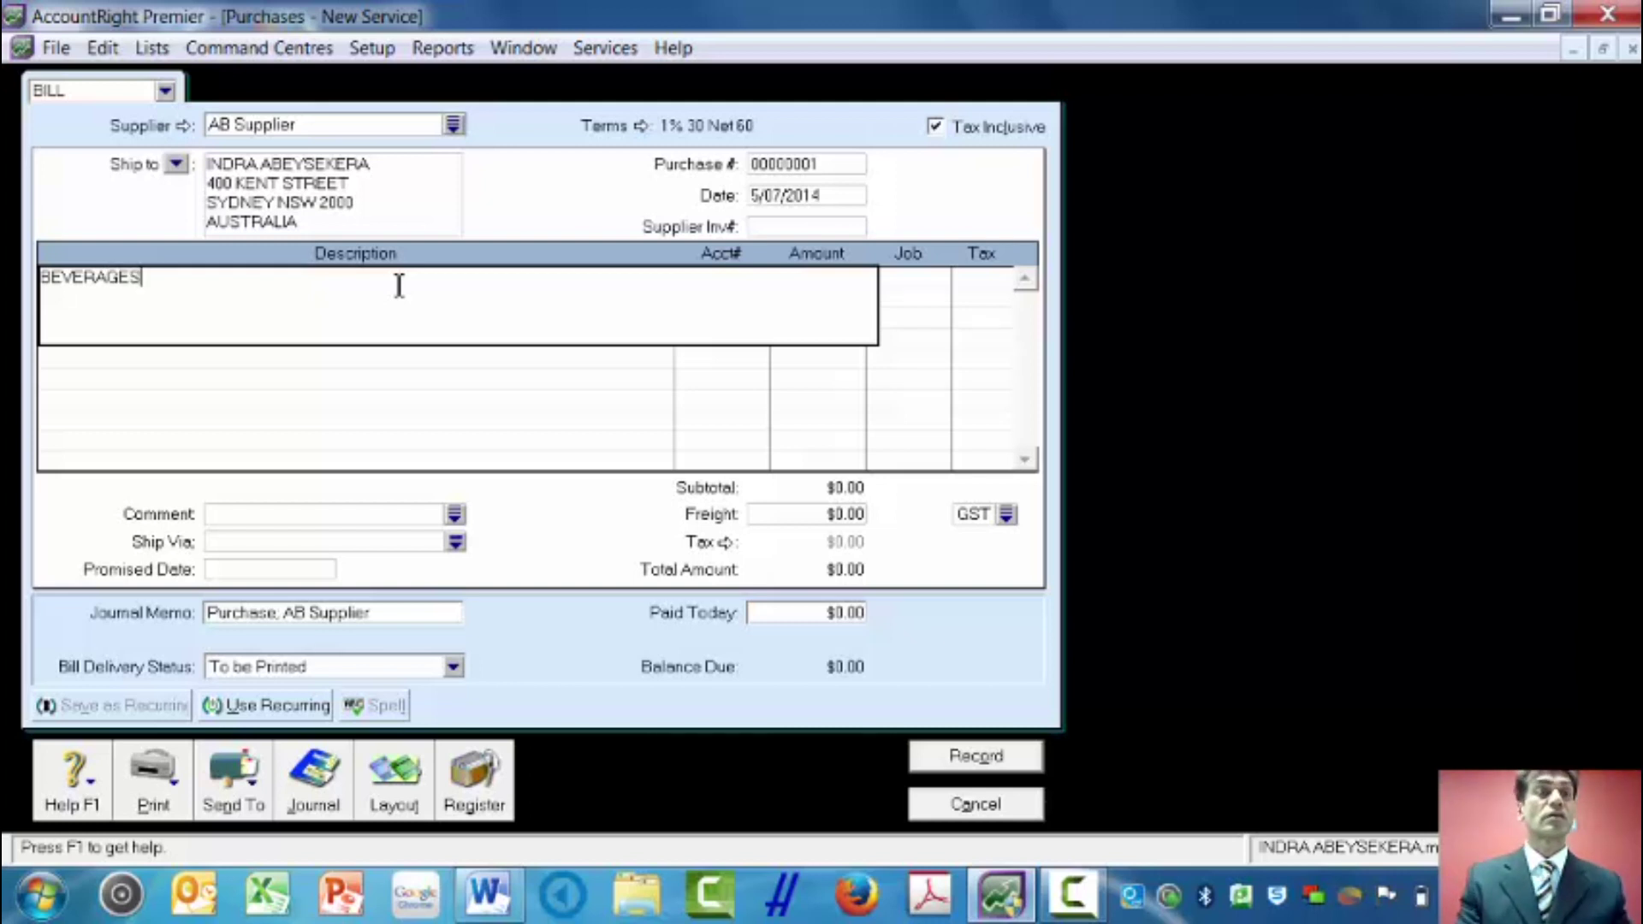
key(Tab)
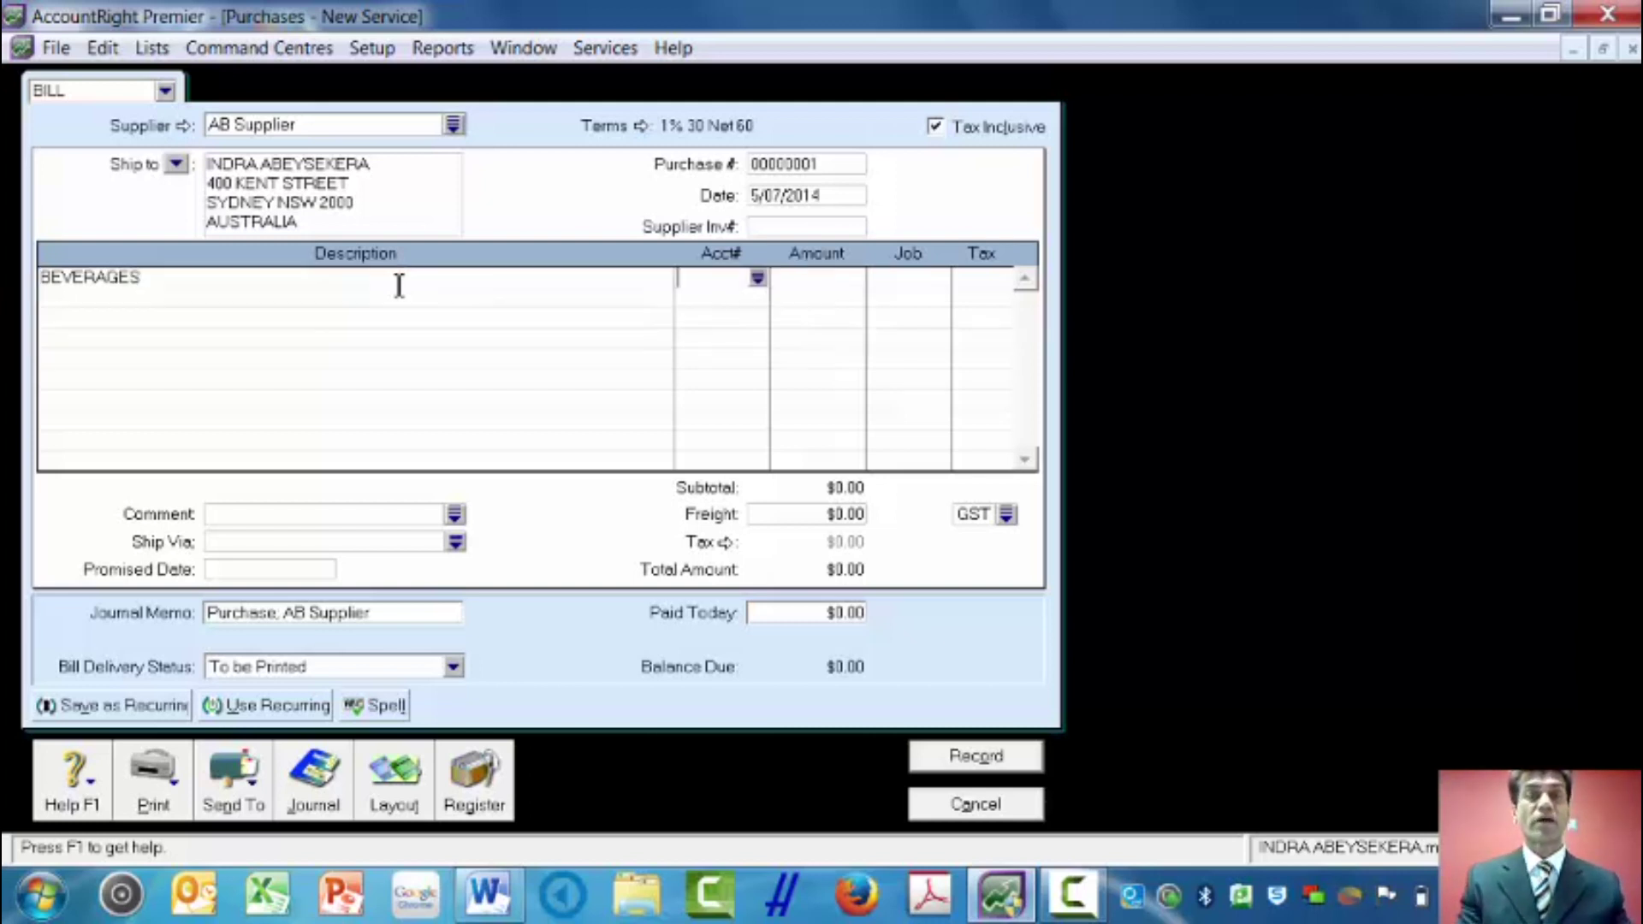
Allocate the BEVERAGES line to account 5-2000, Cost Of Sales - Beverage.
click(757, 279)
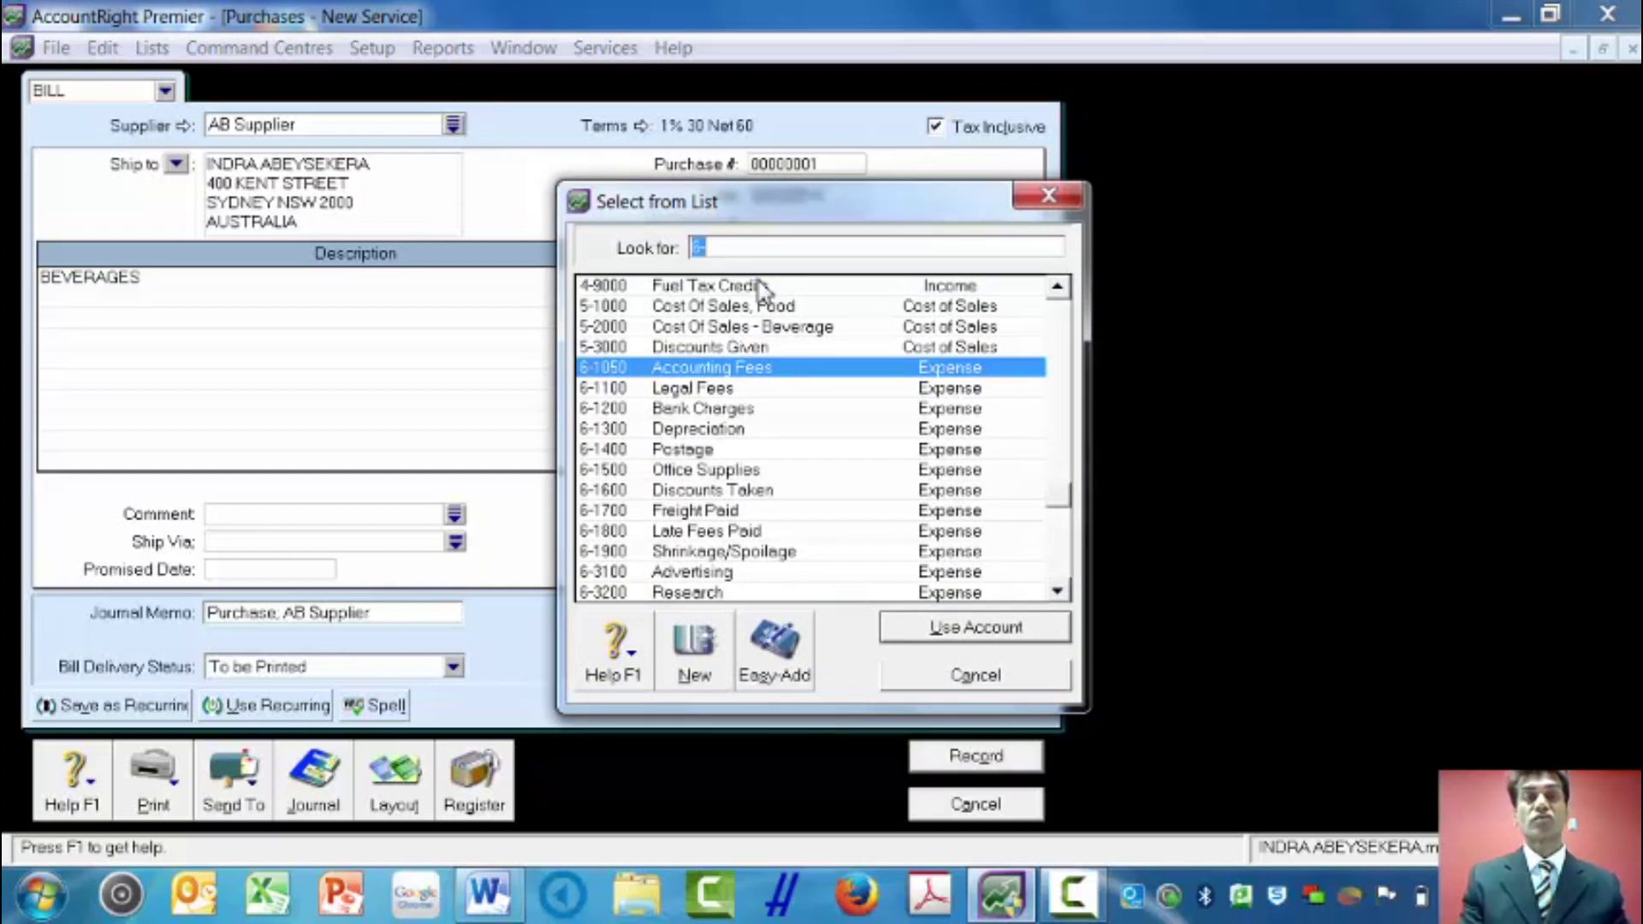
click(768, 331)
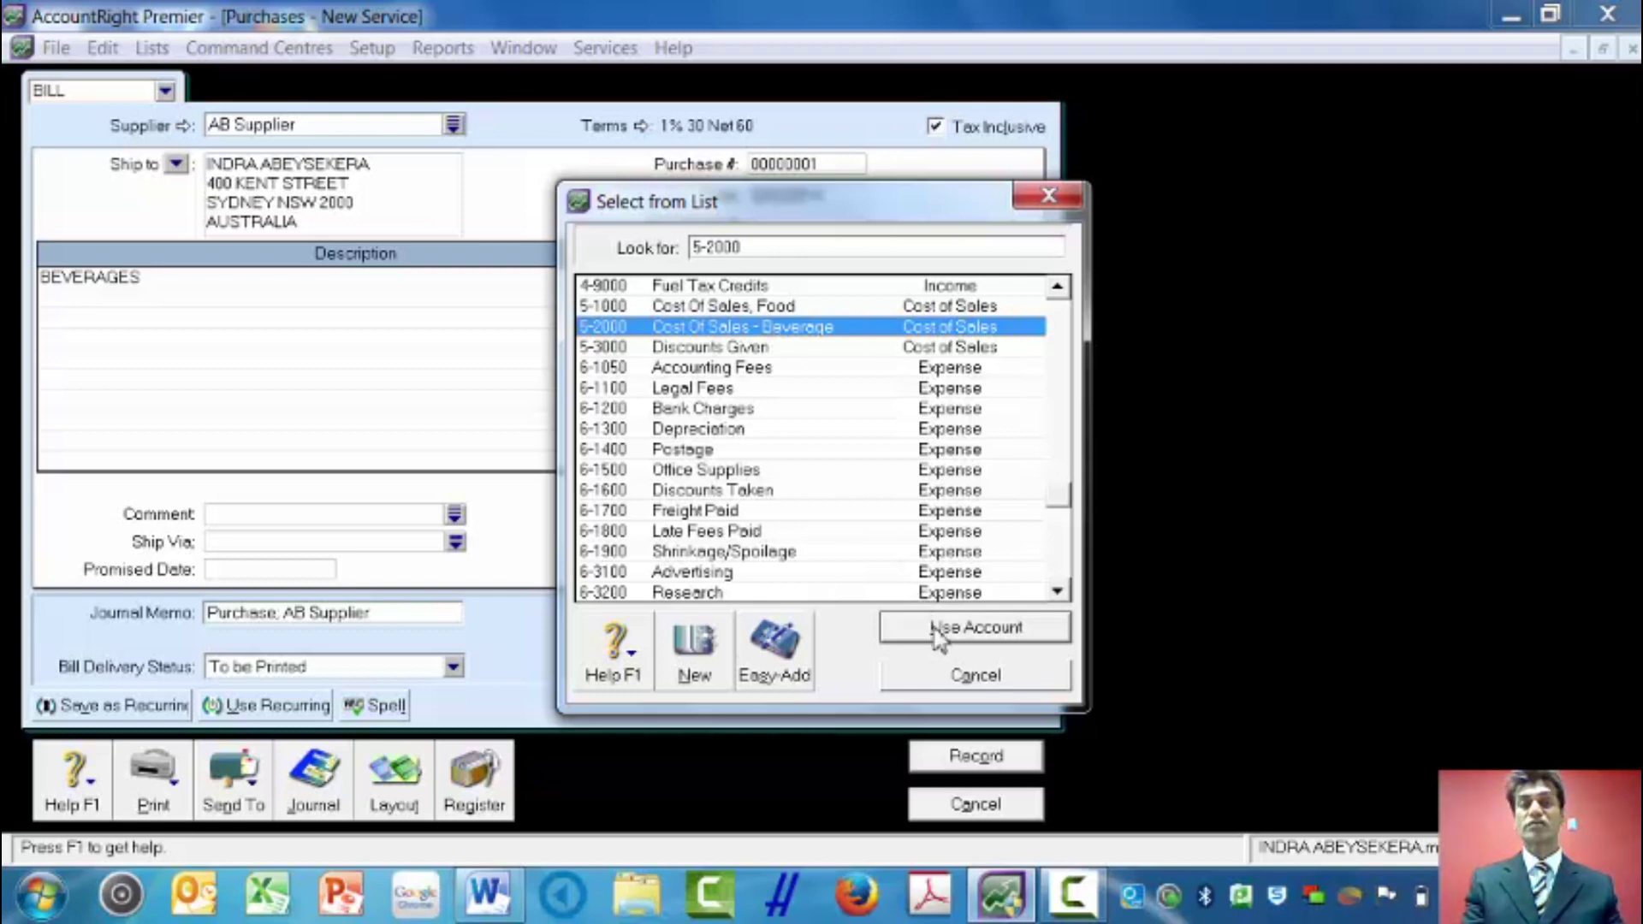
click(973, 627)
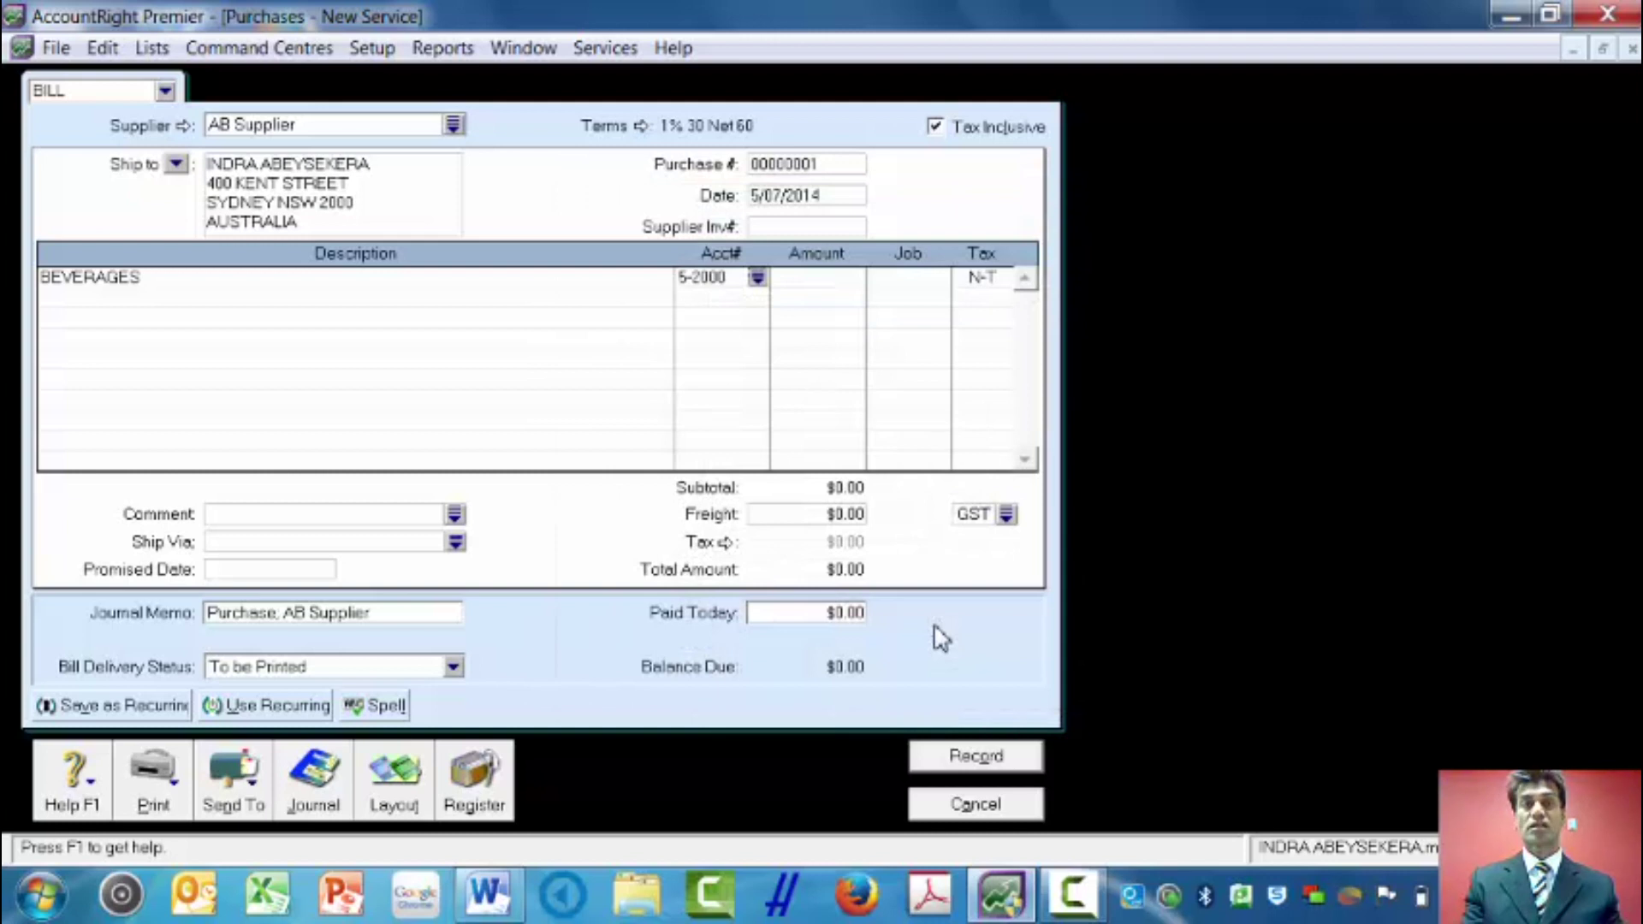
Enter the purchase amount of 50000 from the Word working file, record the bill and leave purchase entry.
click(808, 277)
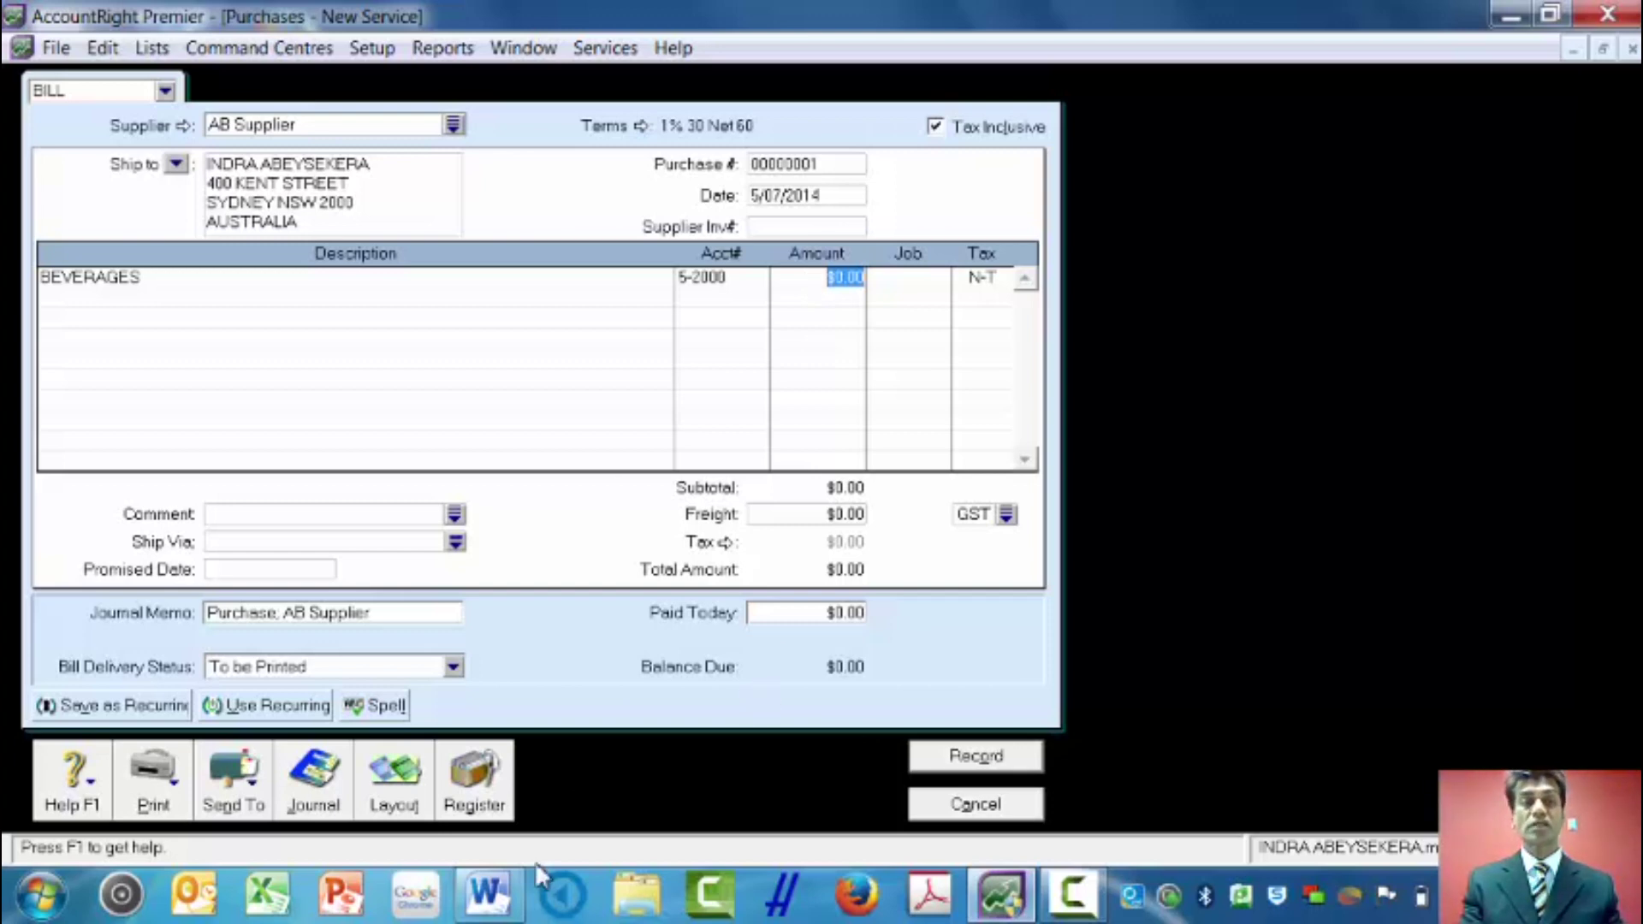
click(511, 902)
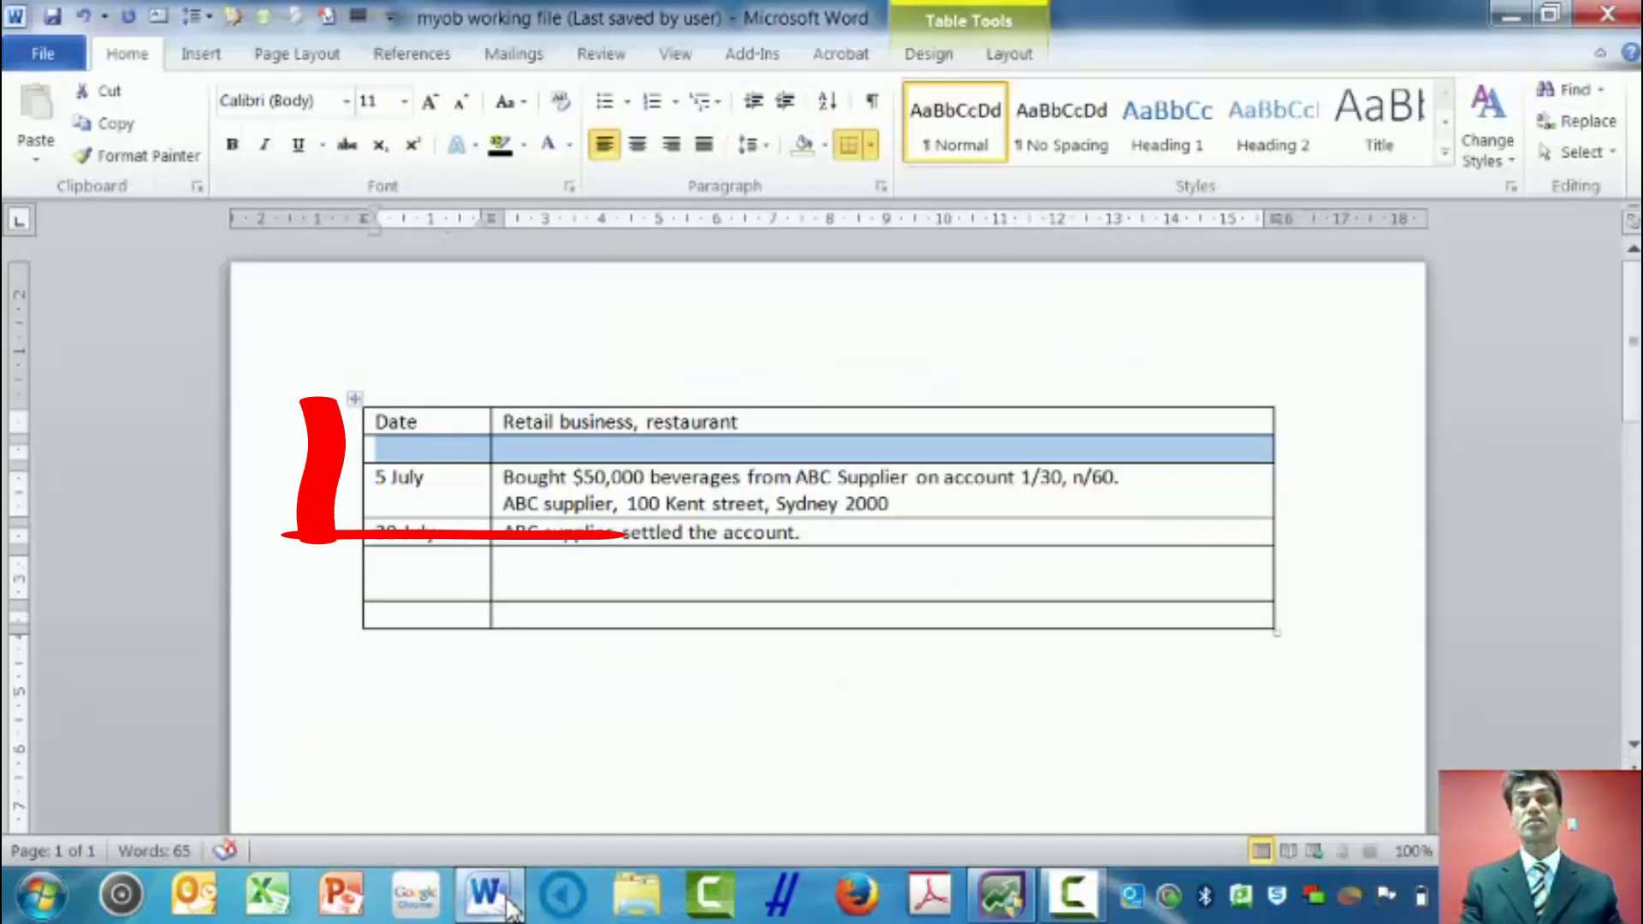
click(511, 902)
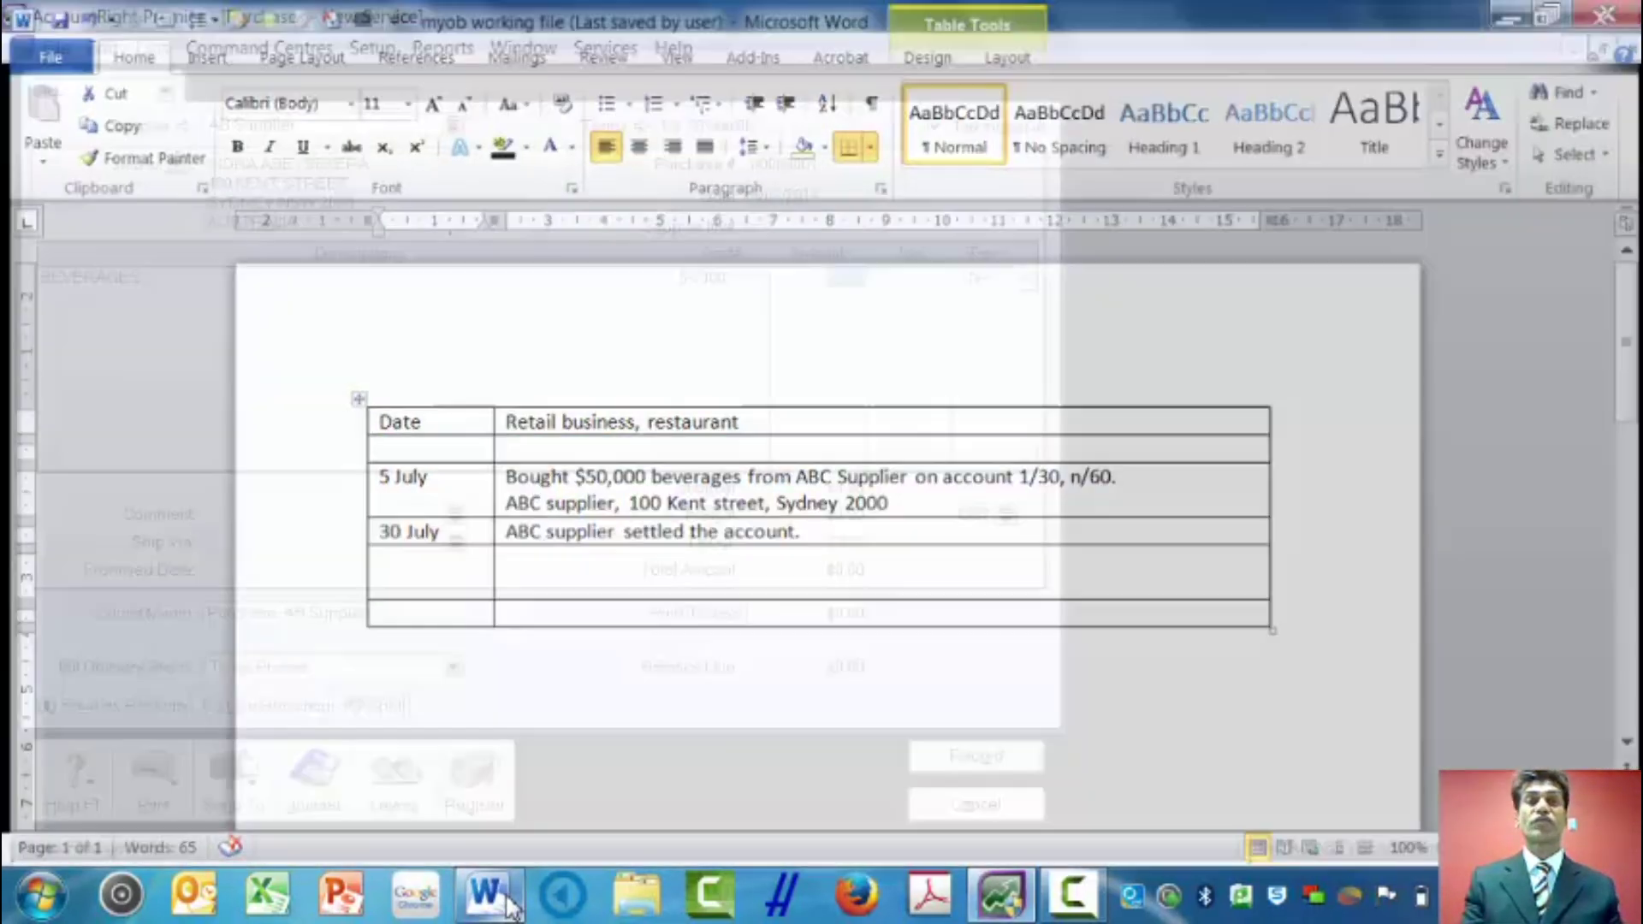
text(50000)
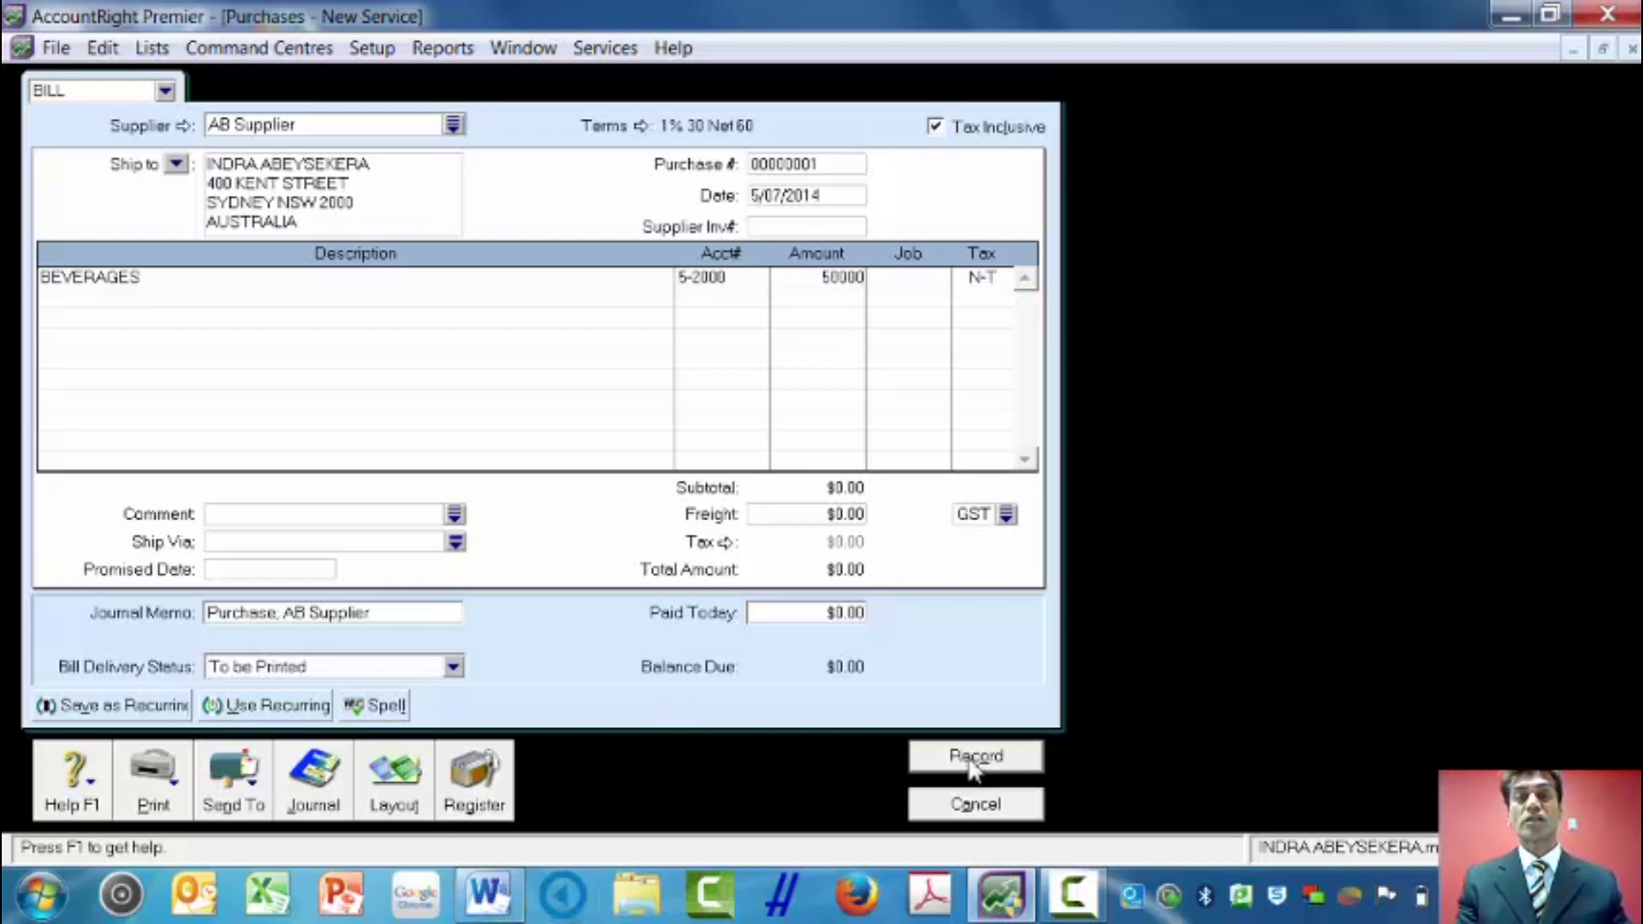
click(971, 757)
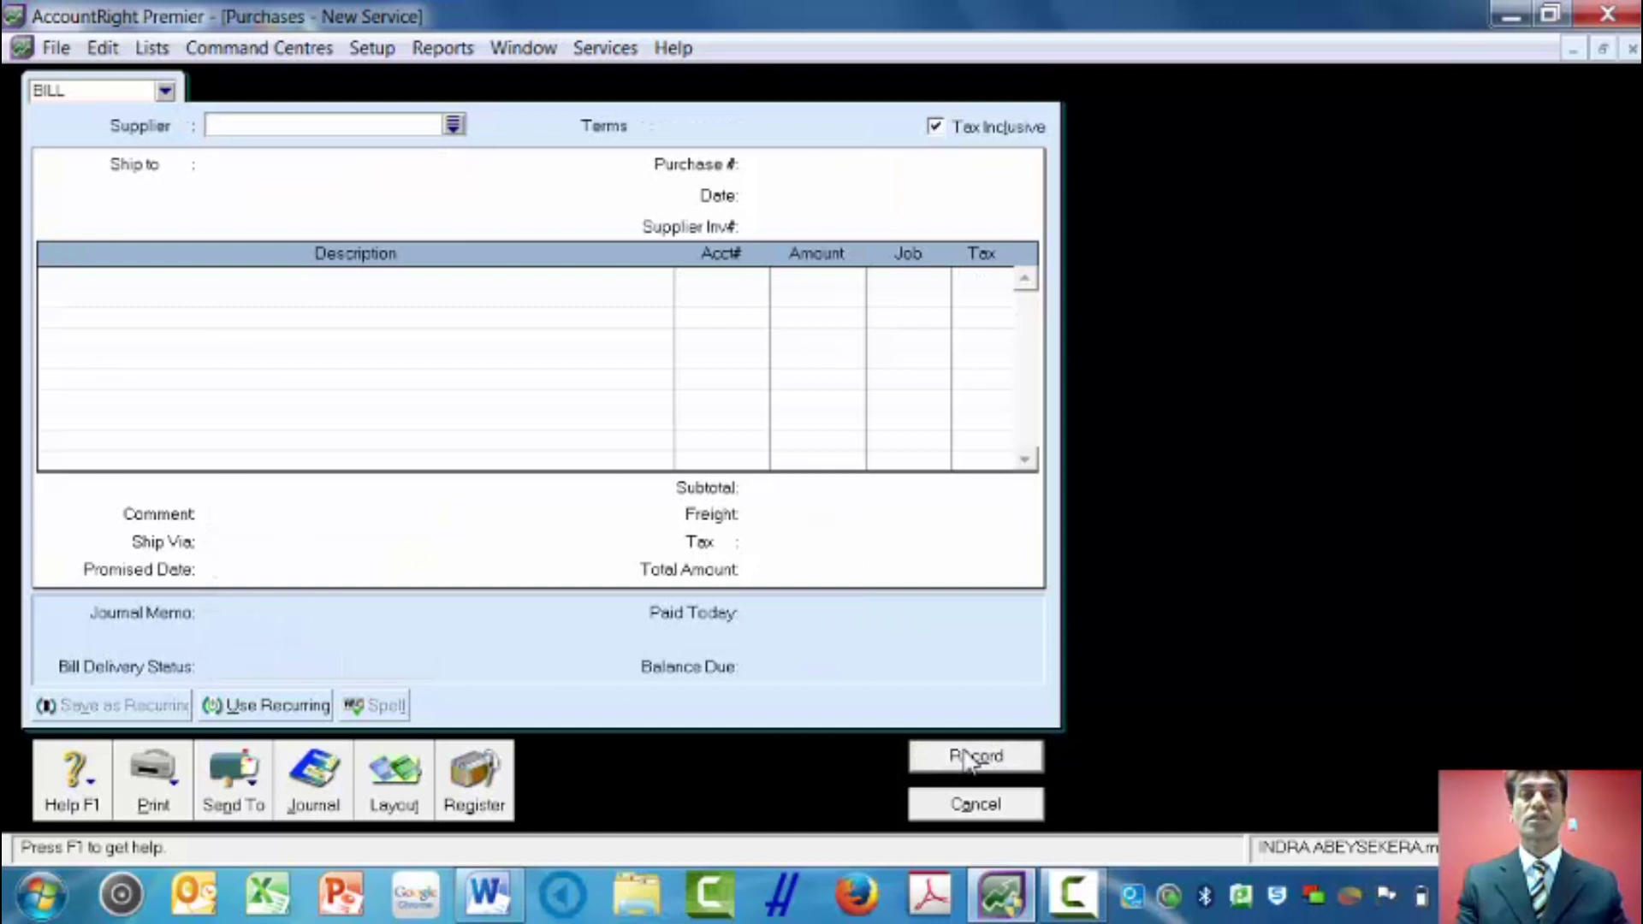
click(967, 806)
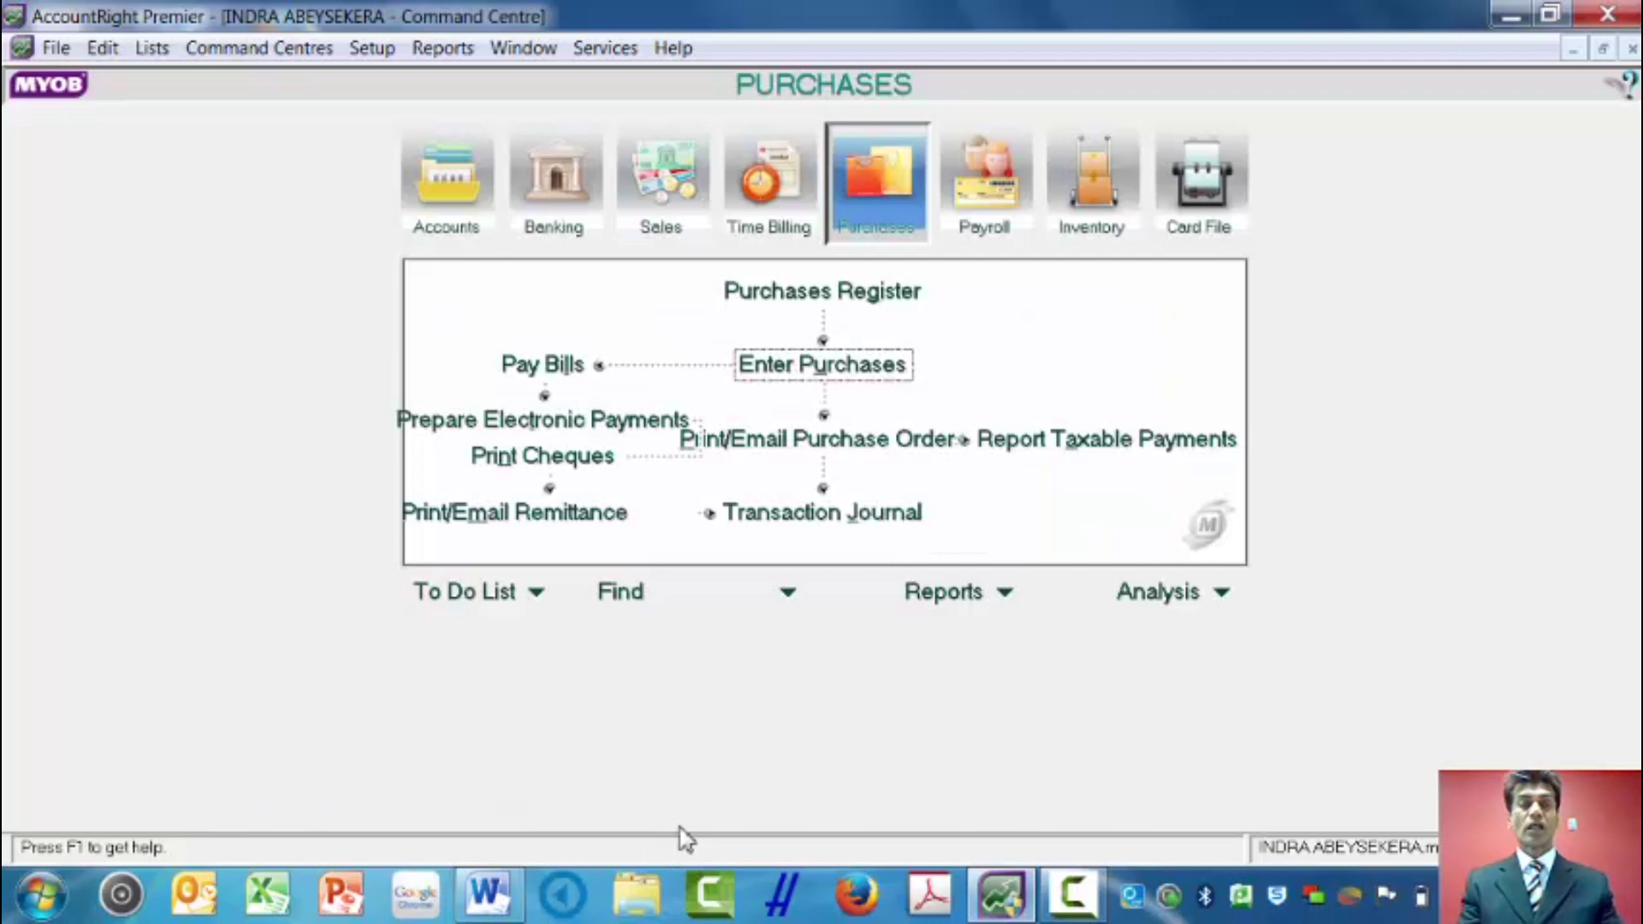
Check the settlement entry in the Word working file and start a bill payment to AB Supplier.
mouse_move(487, 908)
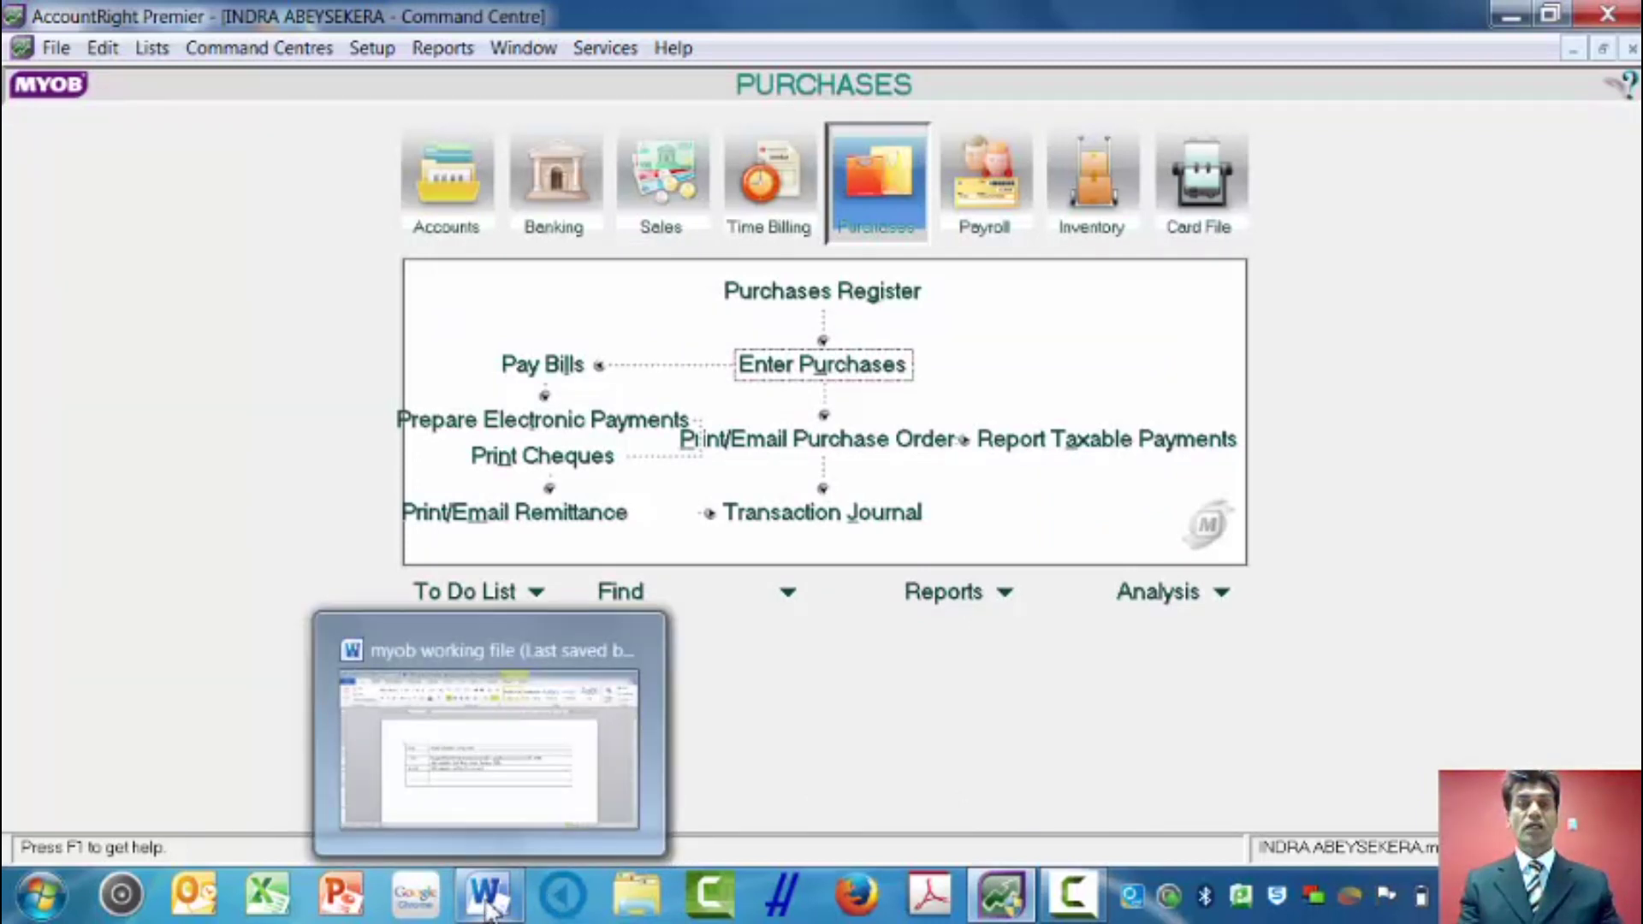
click(488, 909)
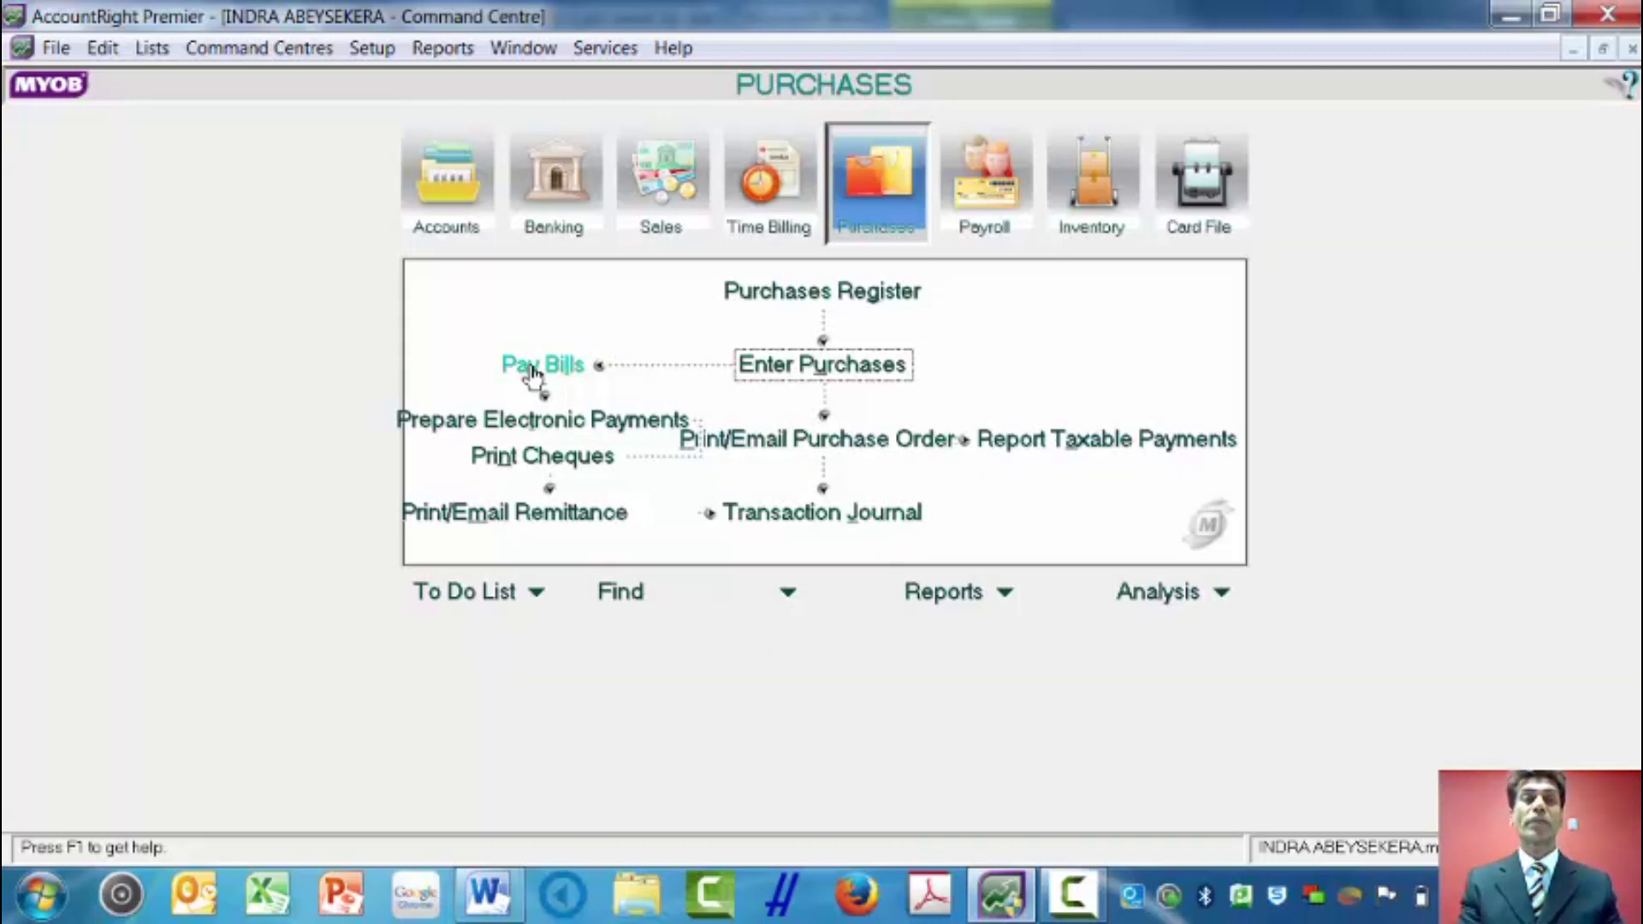
click(533, 368)
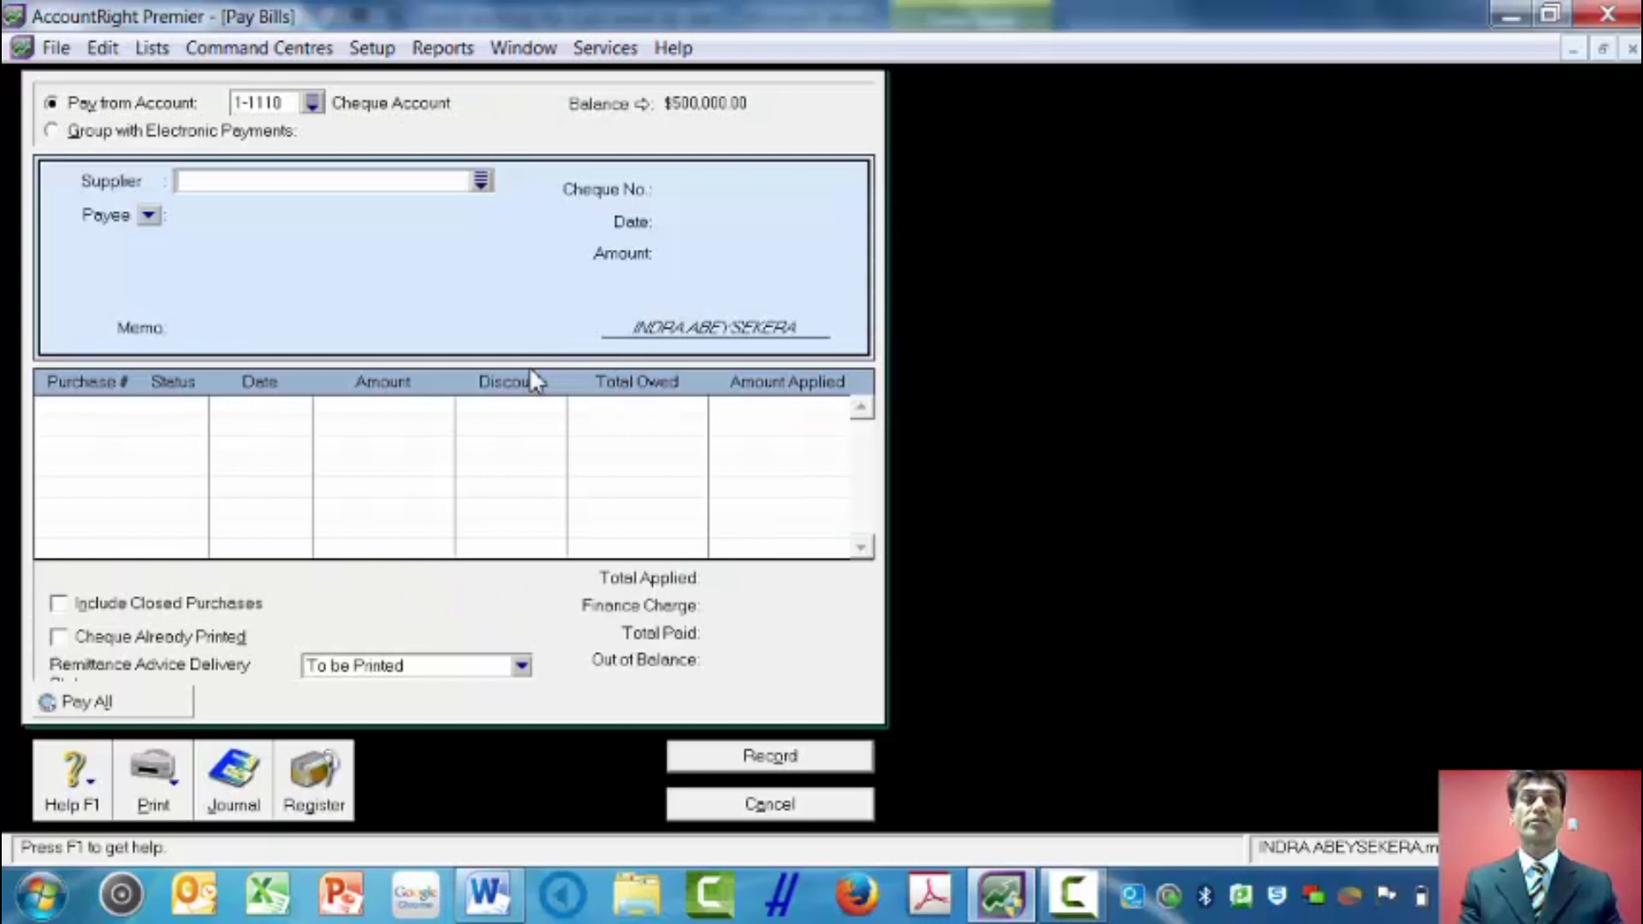
click(480, 182)
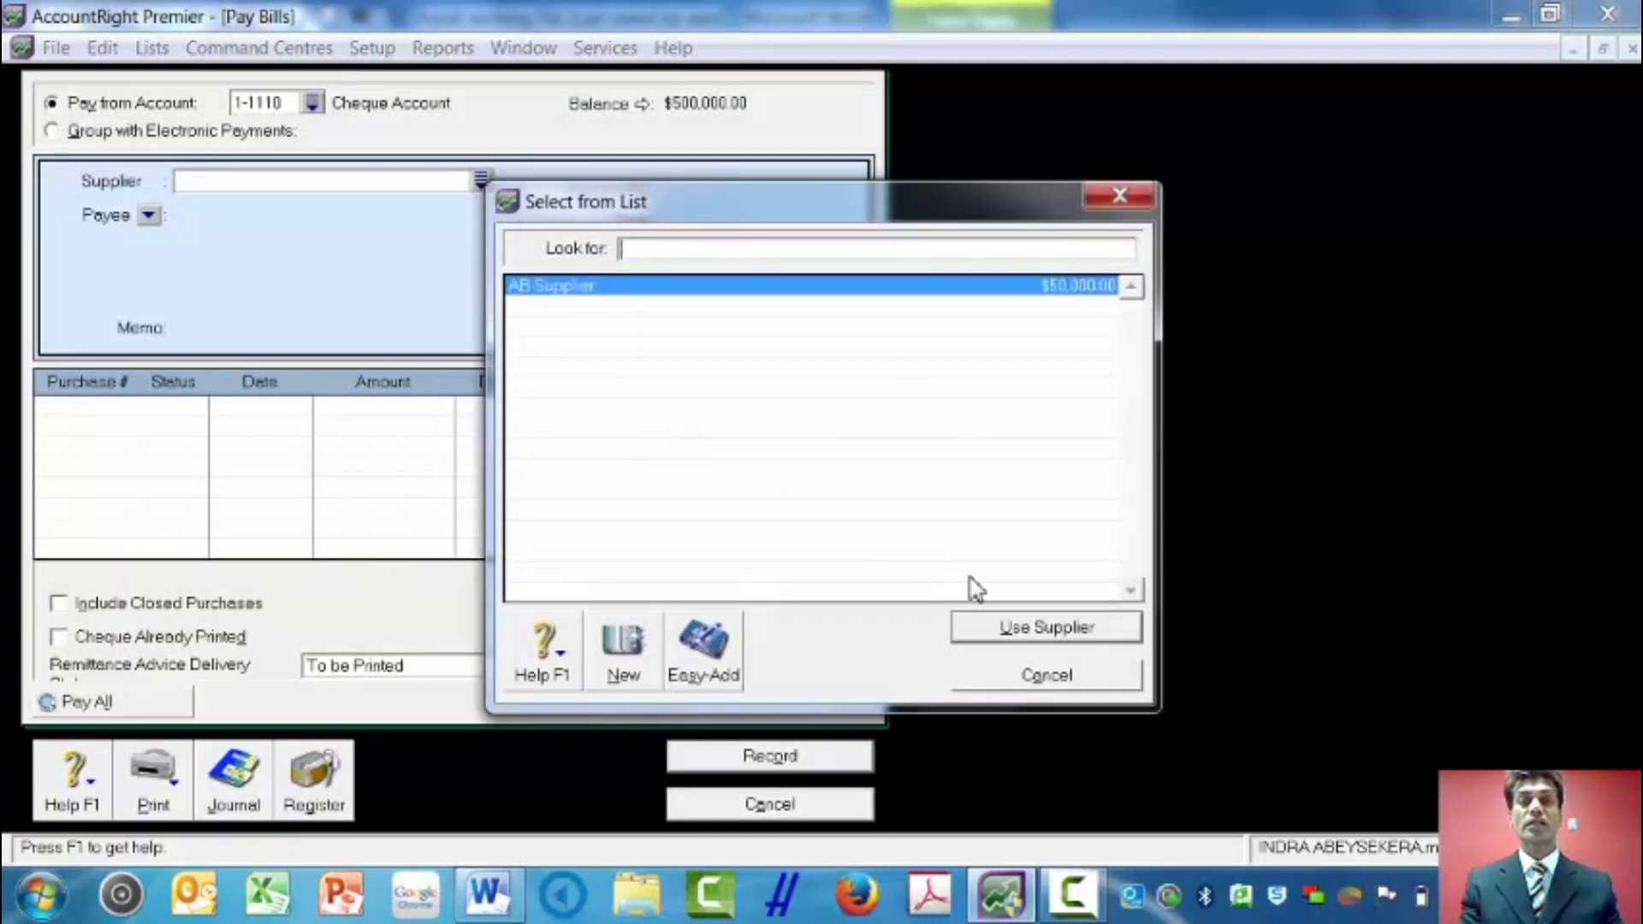
click(1003, 629)
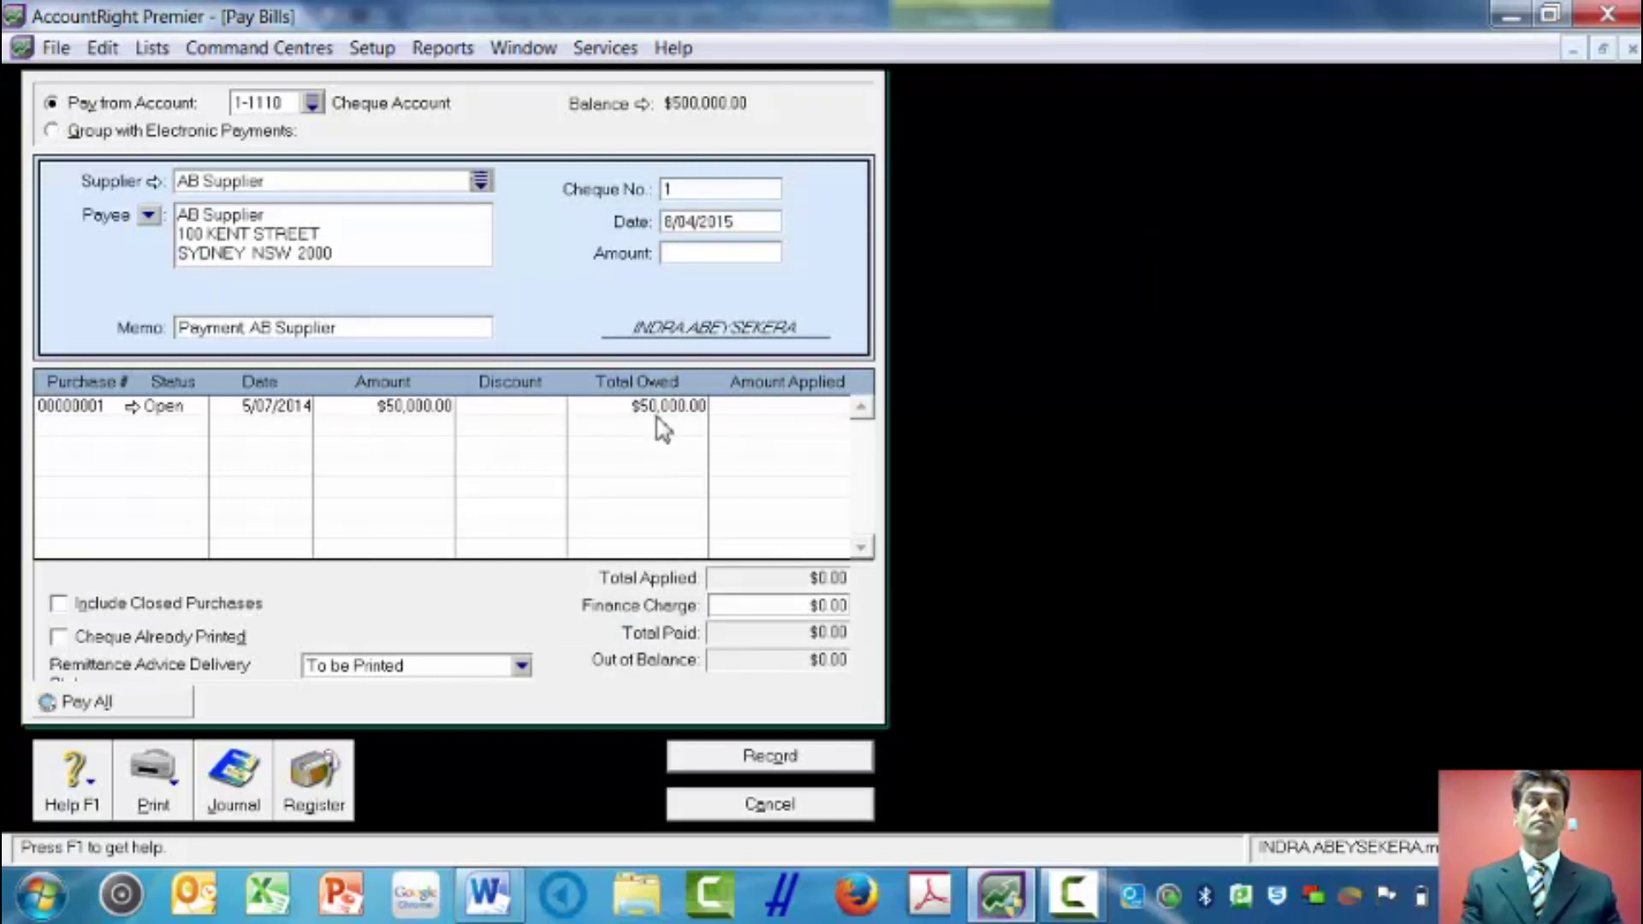
Date the AB Supplier bill payment 30/7/2014.
click(730, 224)
text(30/07)
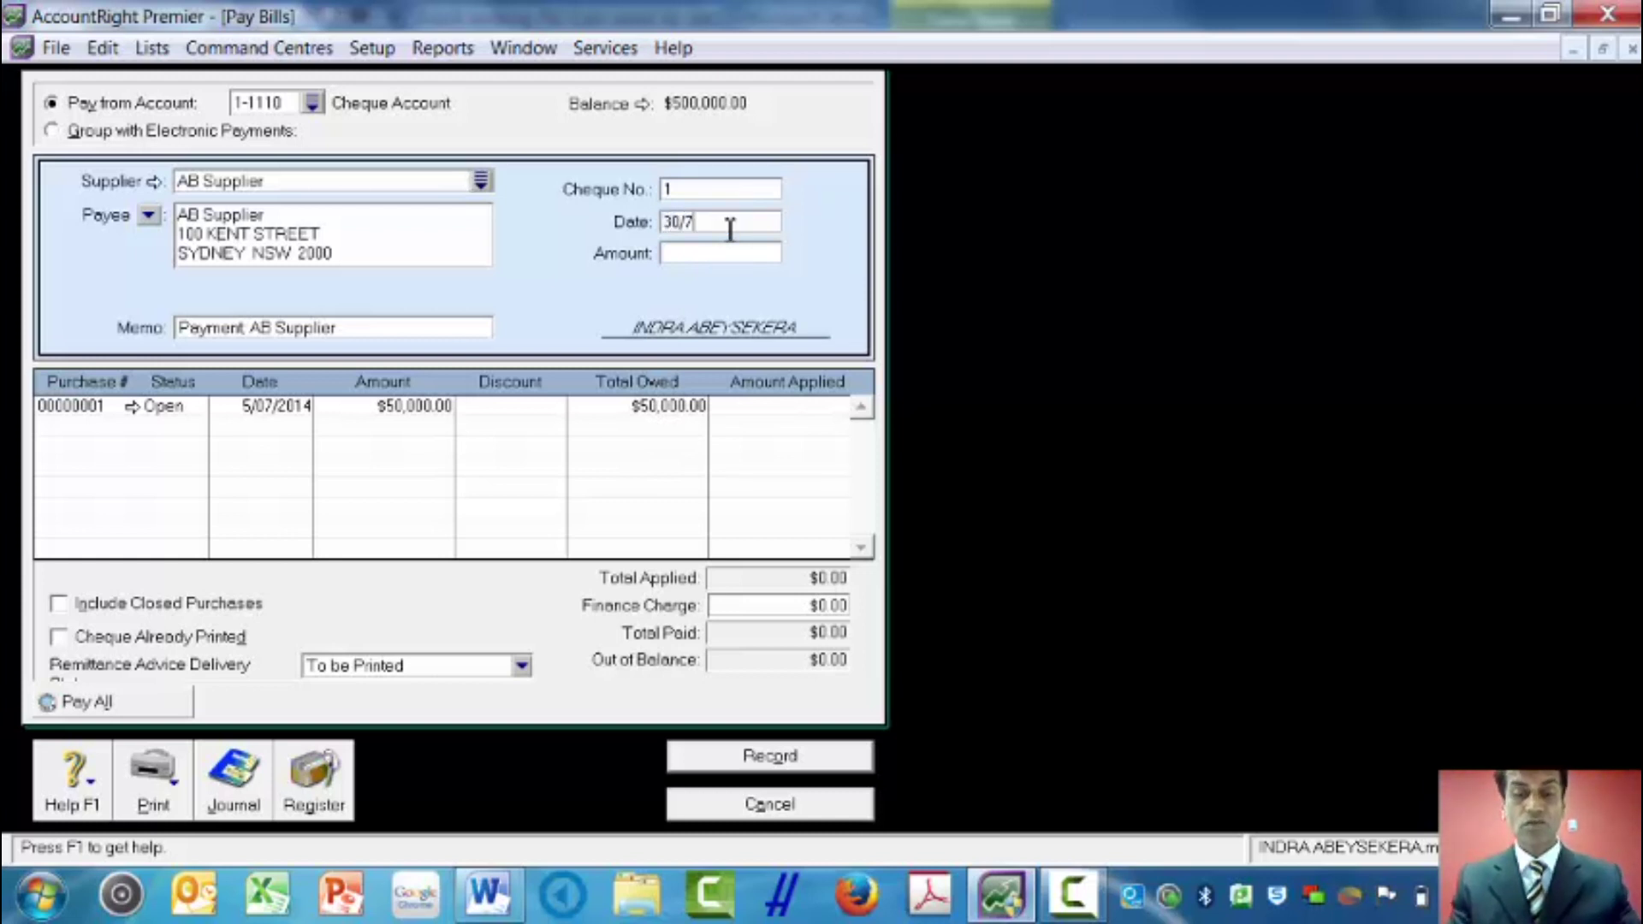
text(/201)
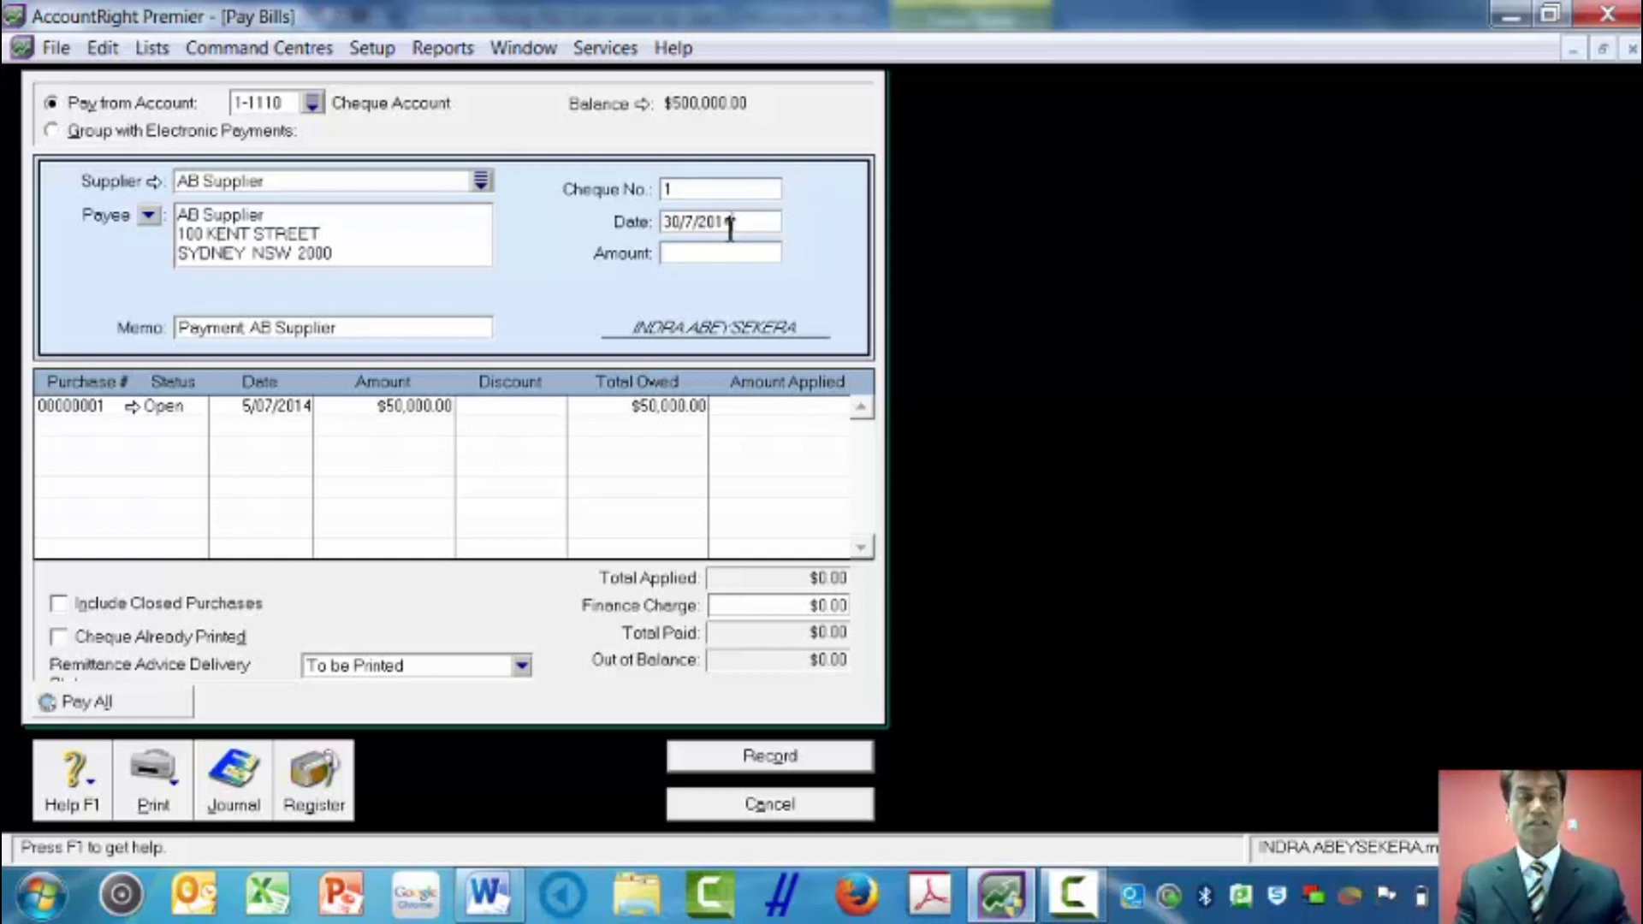
text(4)
key(Tab)
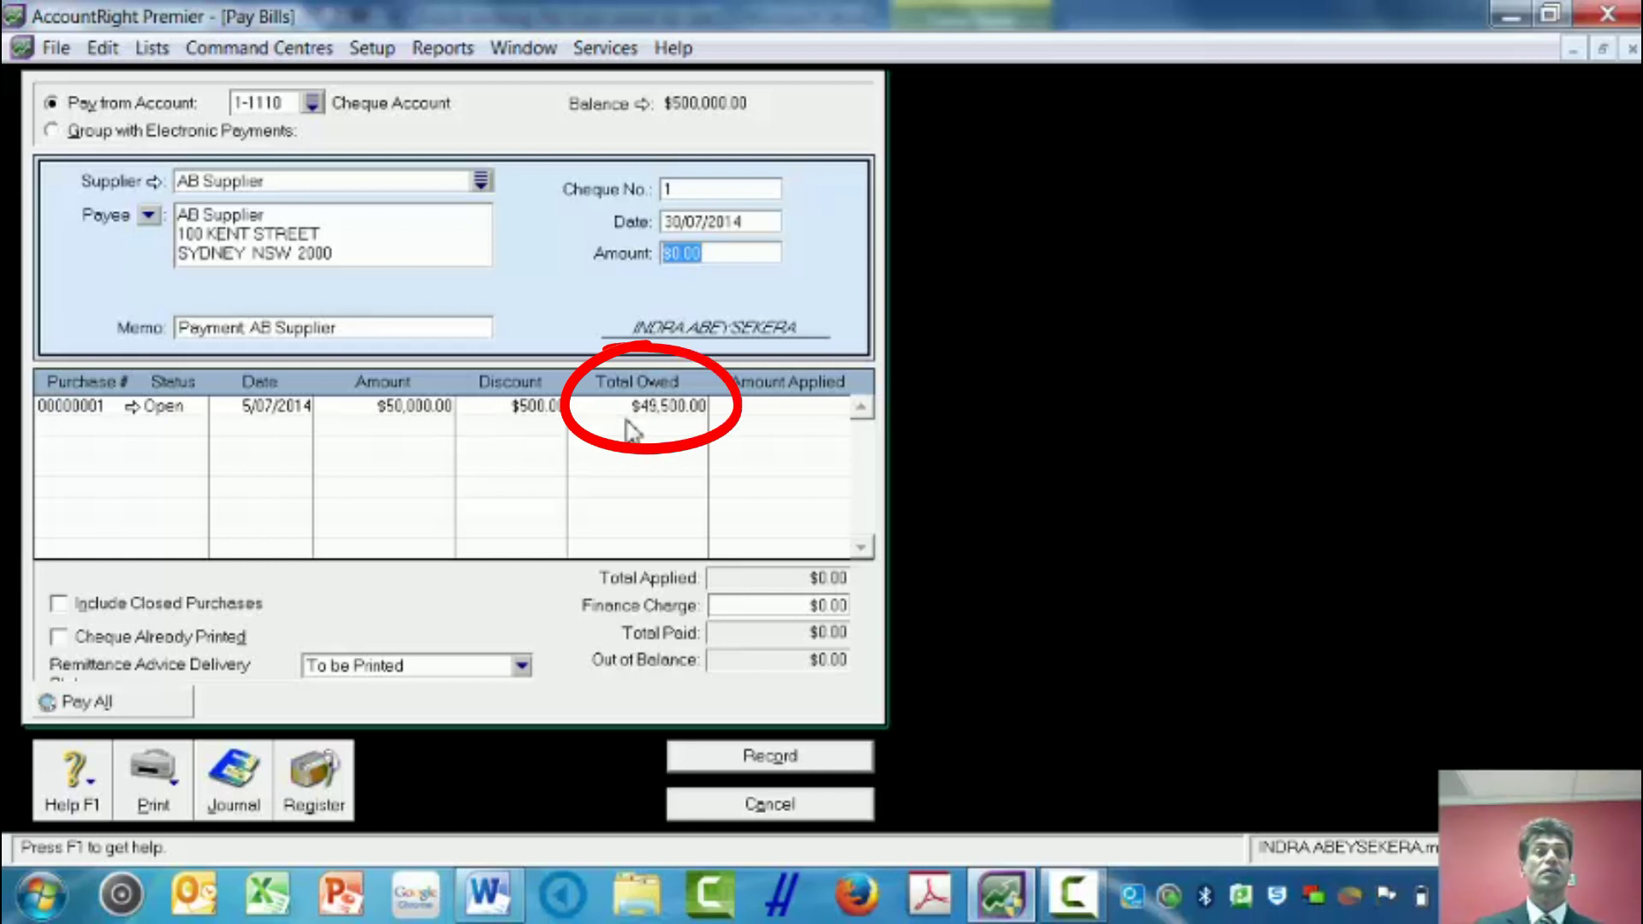
Set the payment amount to 49500 and apply it in full to the open 5/07/2014 purchase.
click(766, 415)
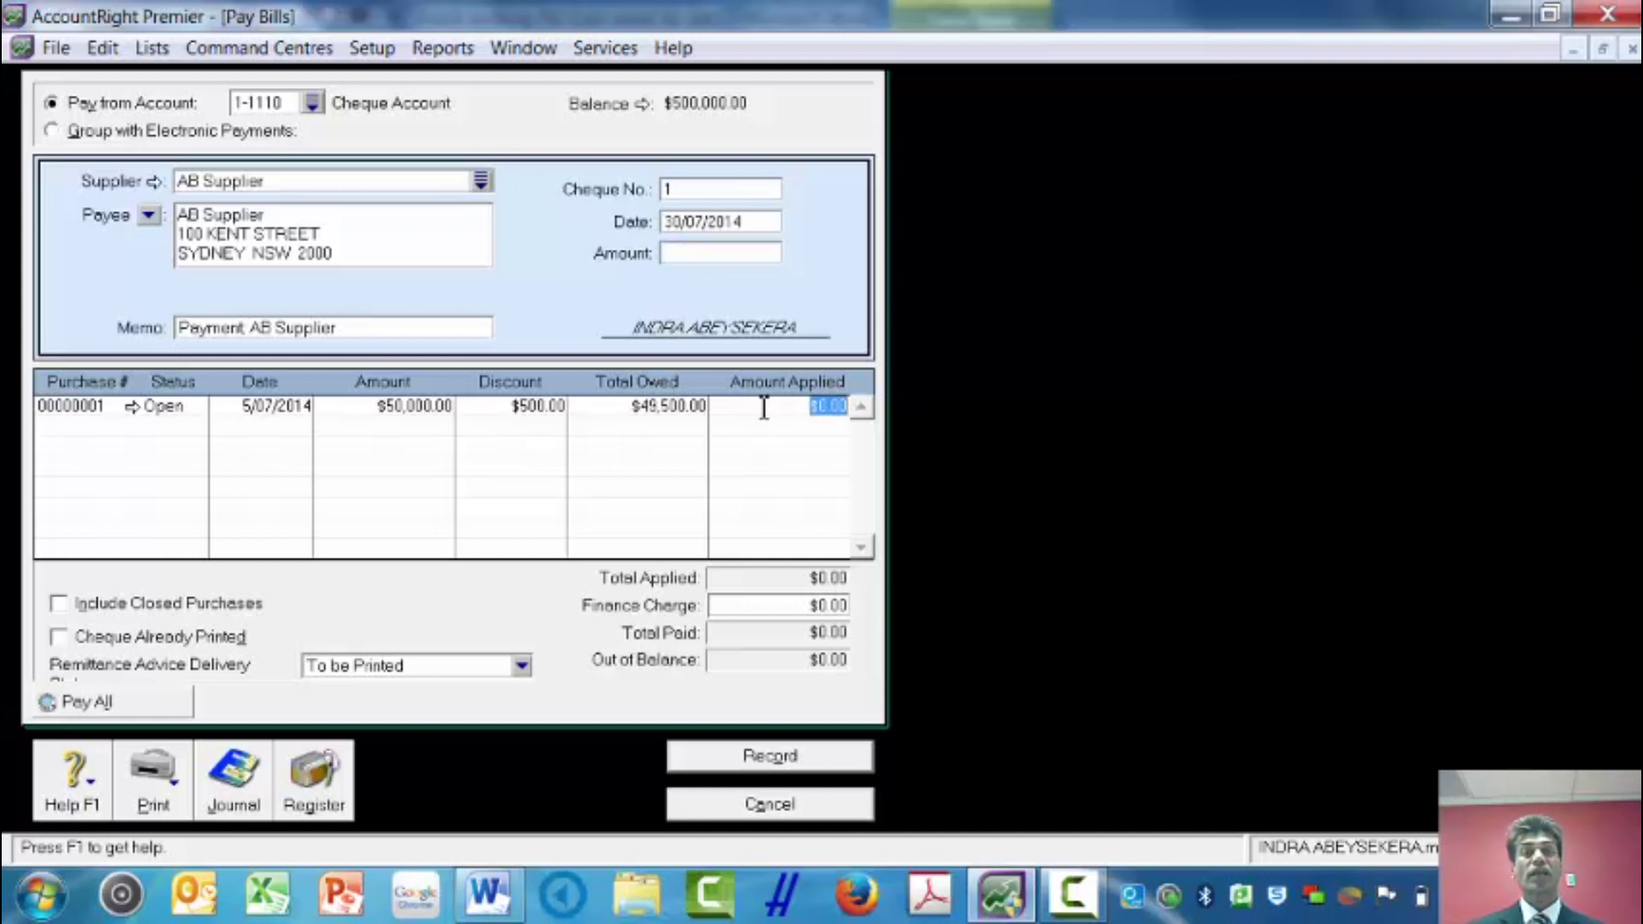
click(690, 253)
text(49500)
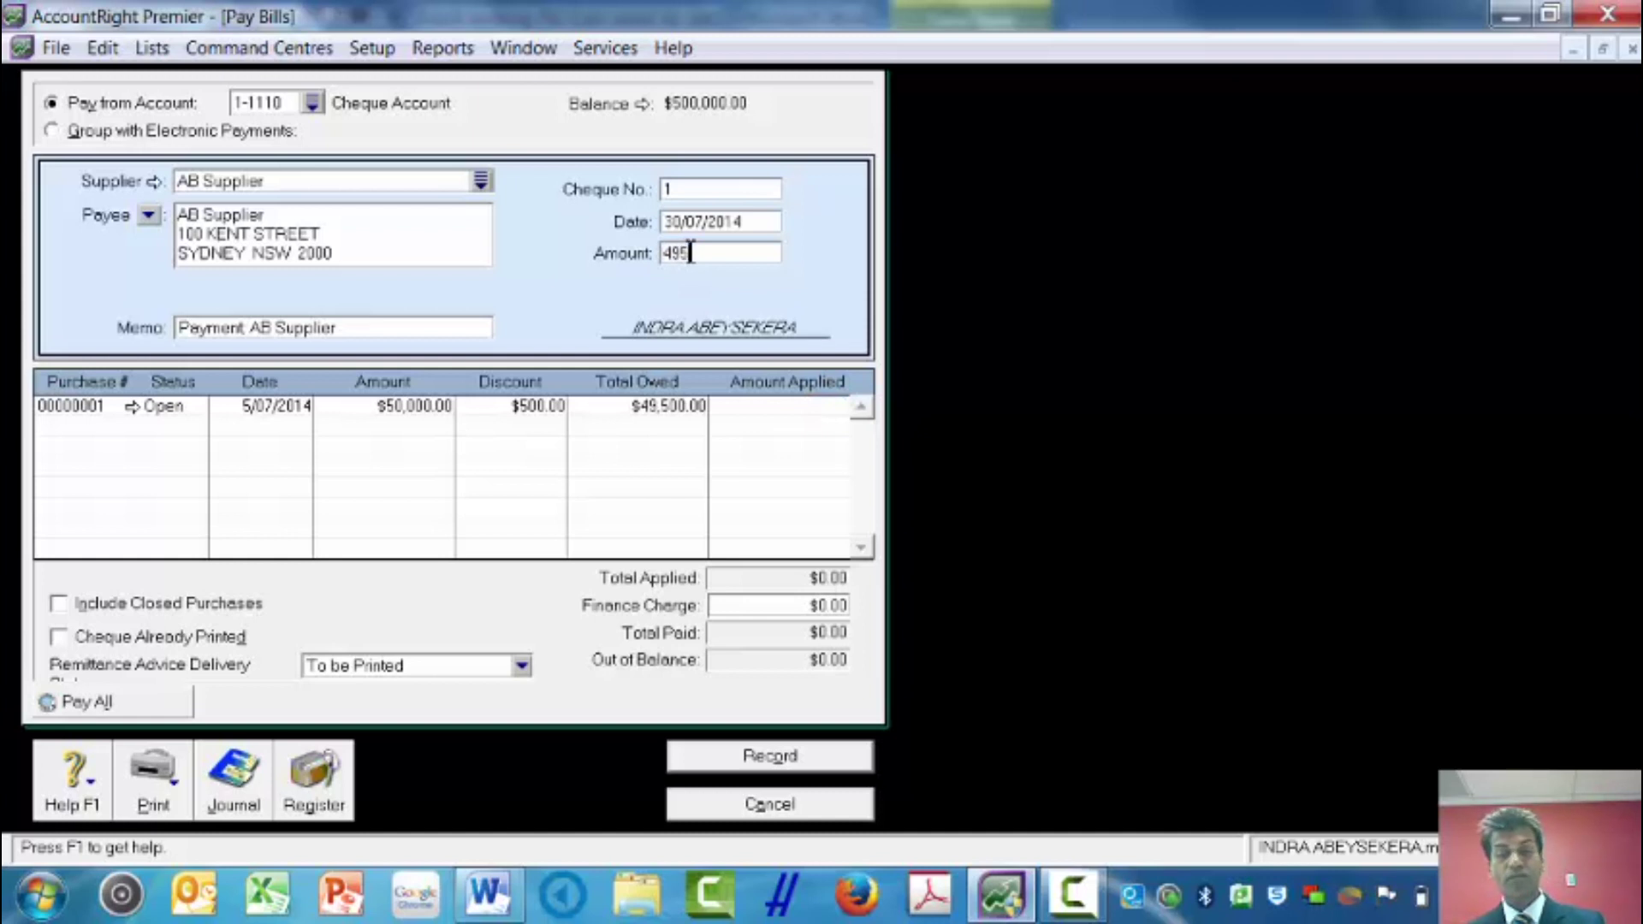
click(759, 416)
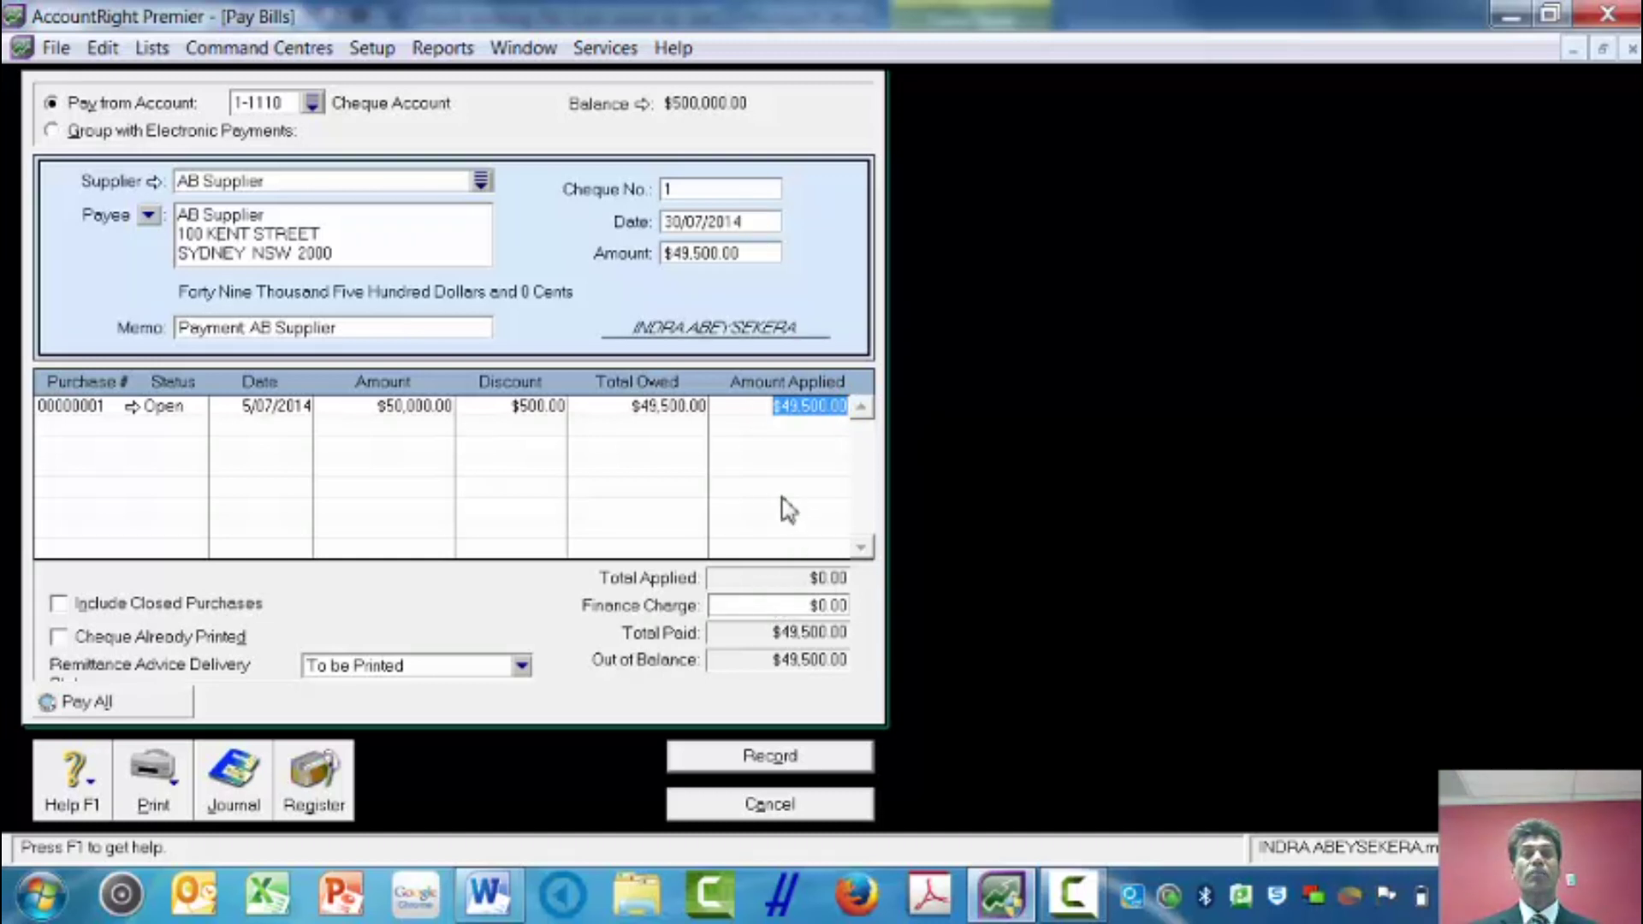
click(783, 608)
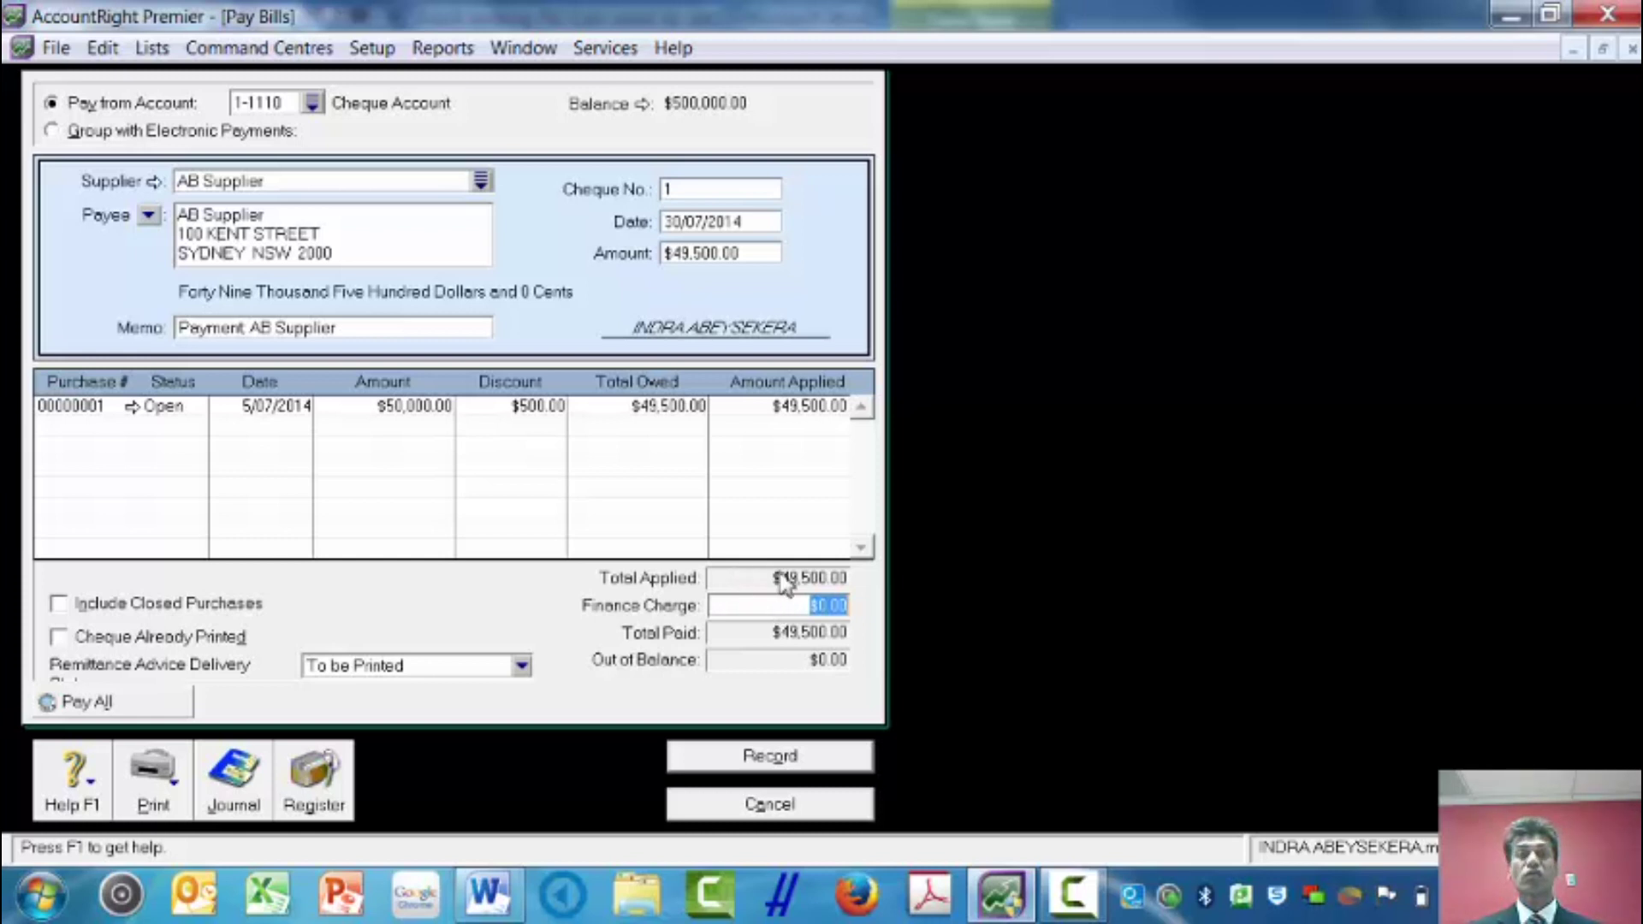
Record the payment, putting off printing of the discount's debit purchase order, and leave bill payment.
click(744, 759)
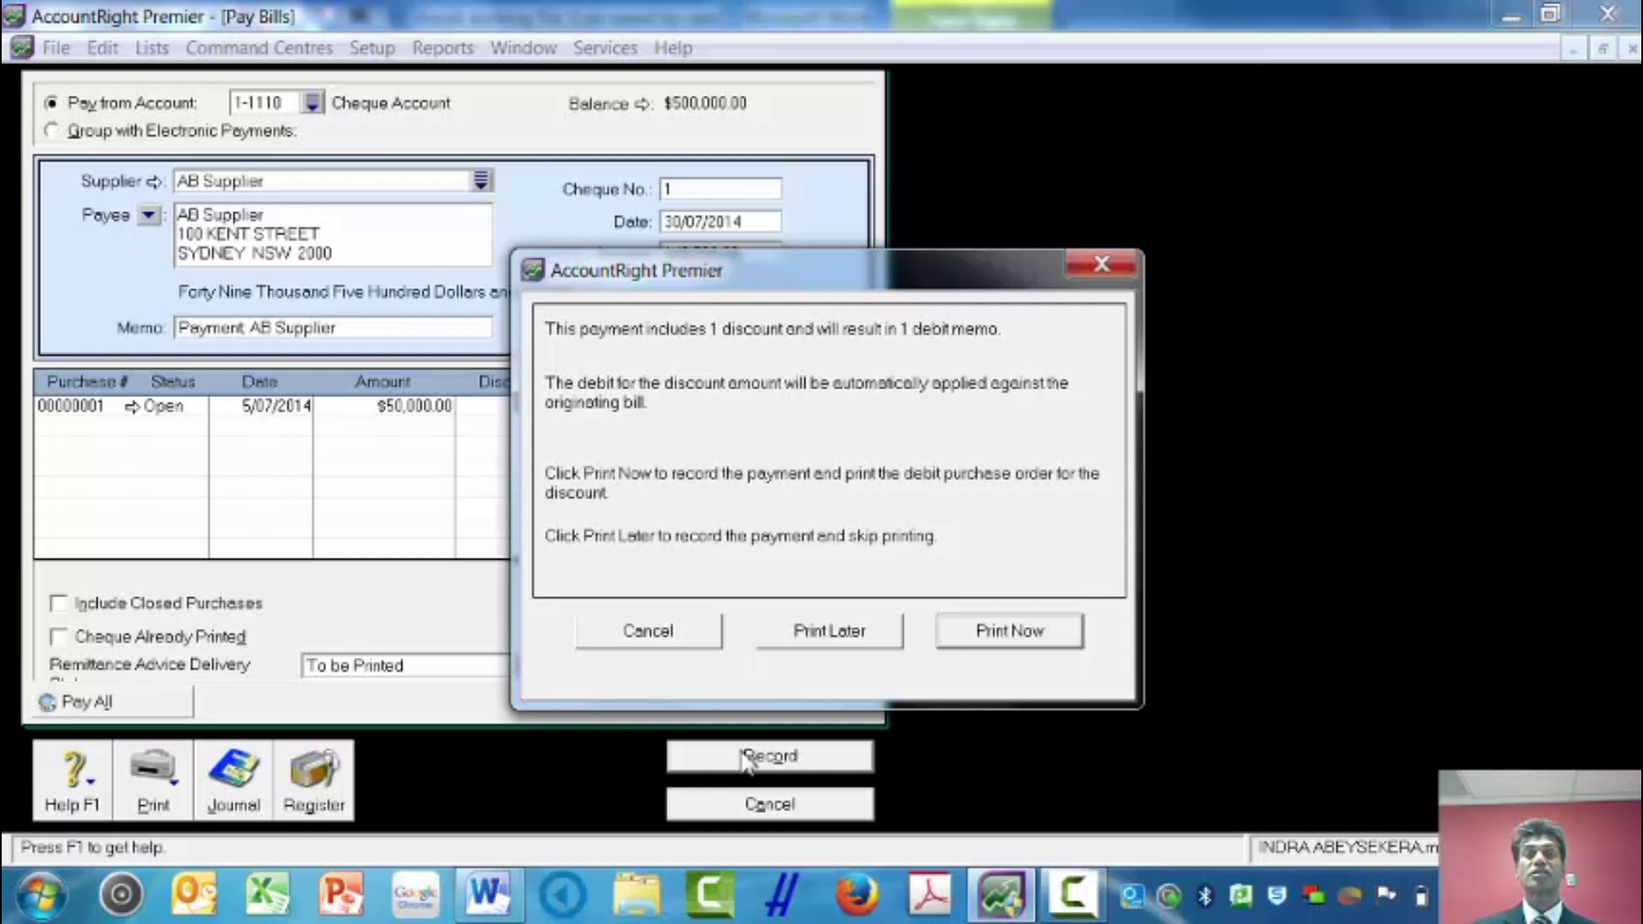
click(826, 633)
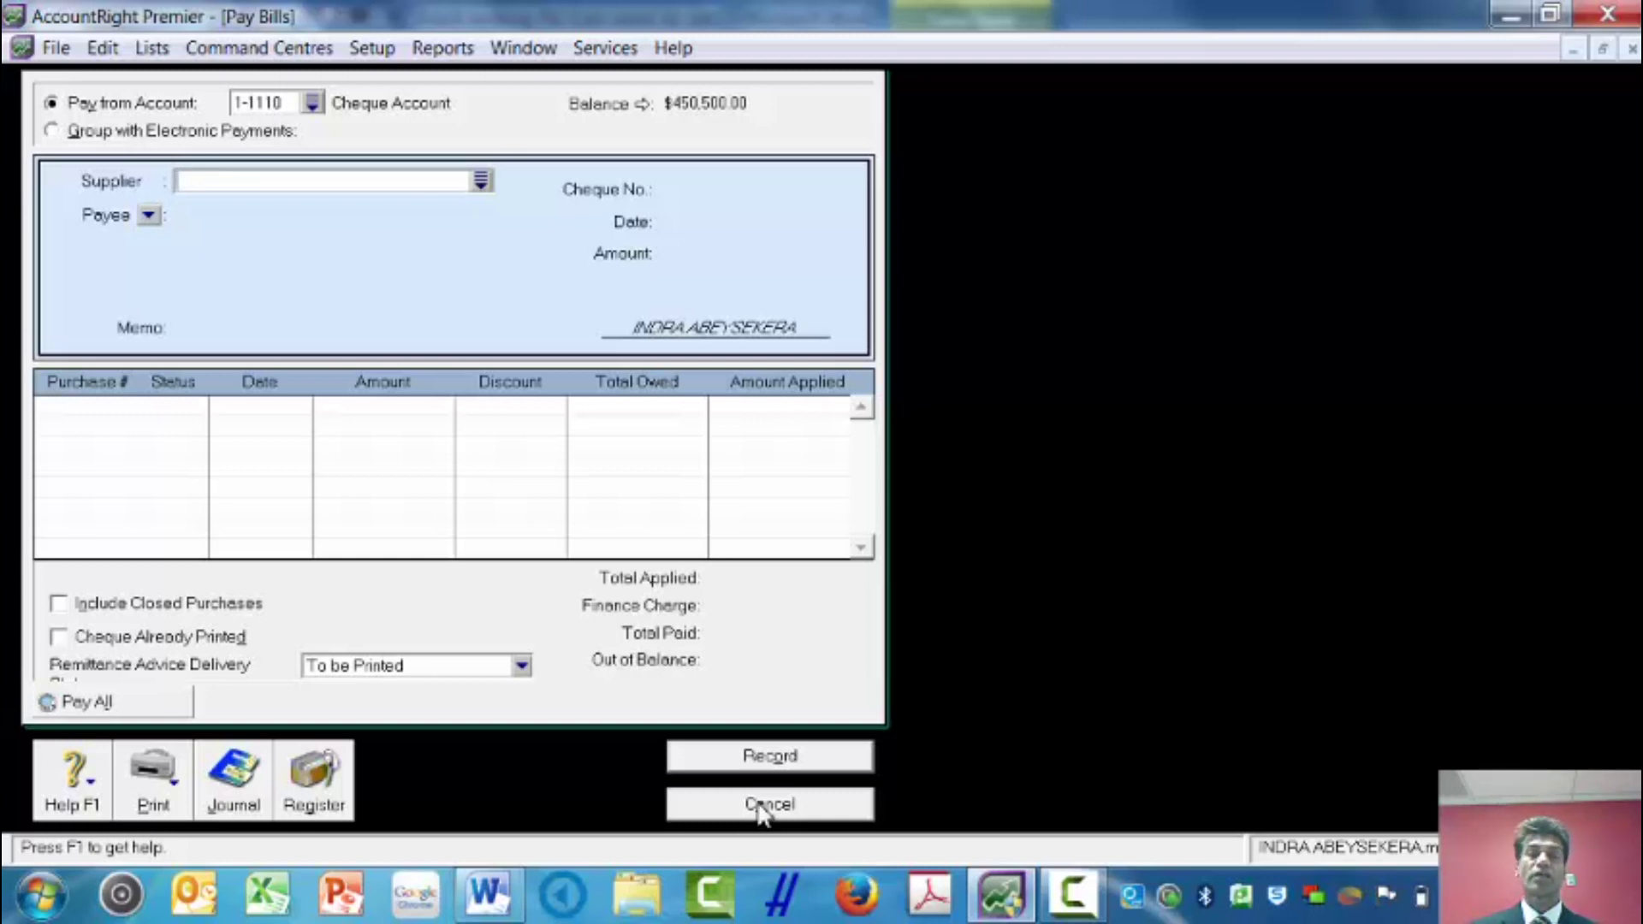
click(768, 804)
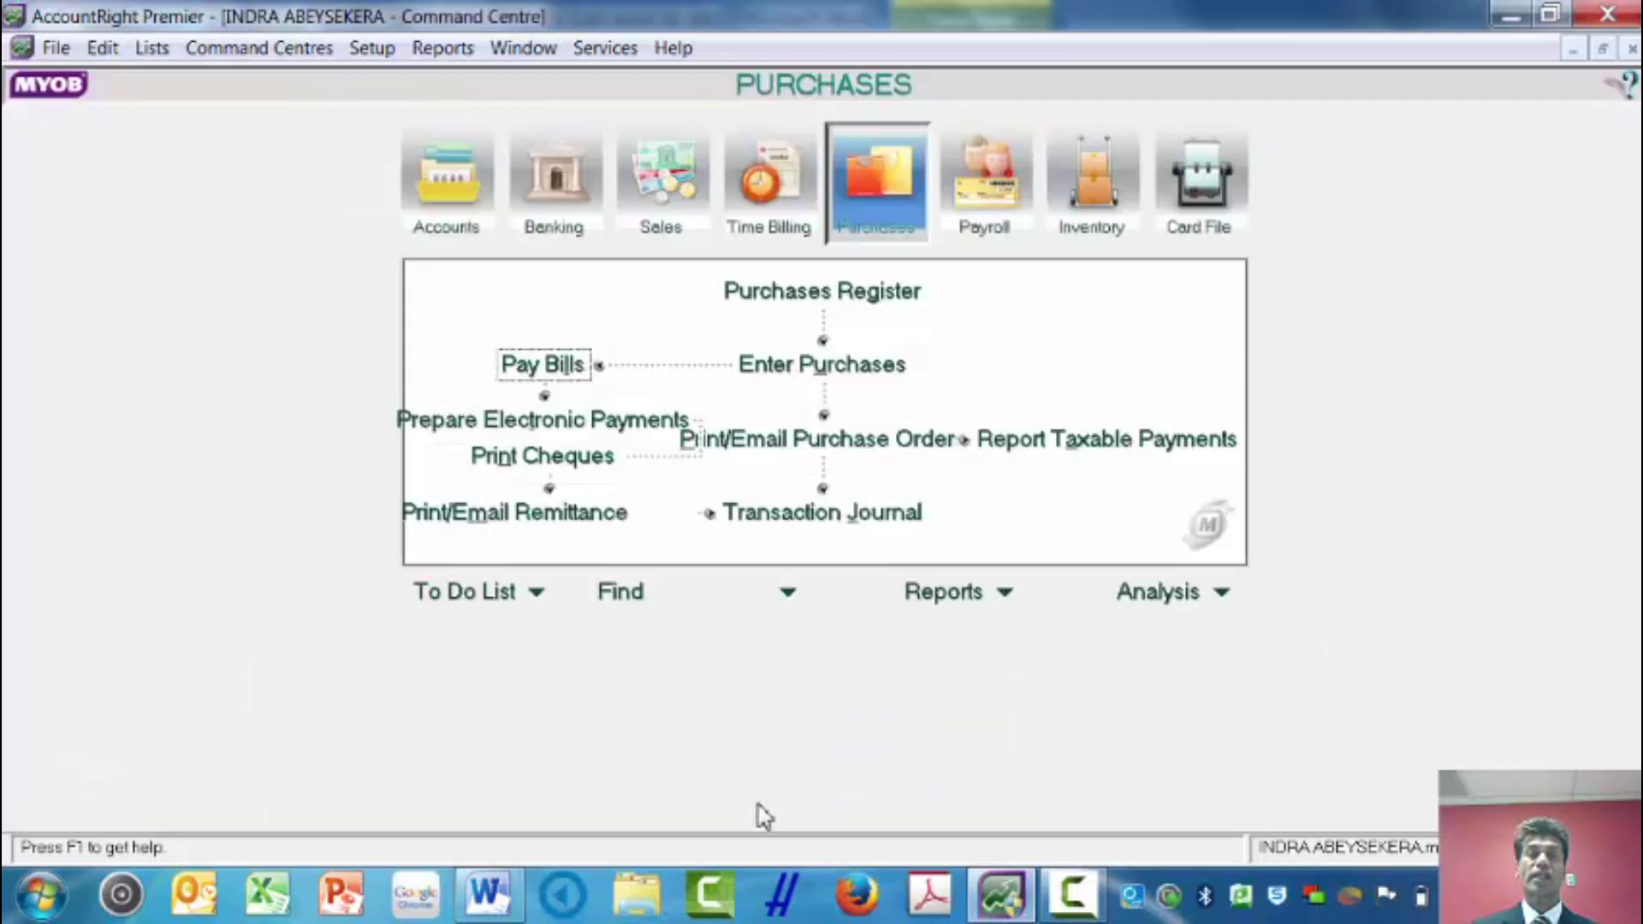
Review the purchase and discount entries for AB Supplier in the purchases transaction journal, then close it.
click(802, 516)
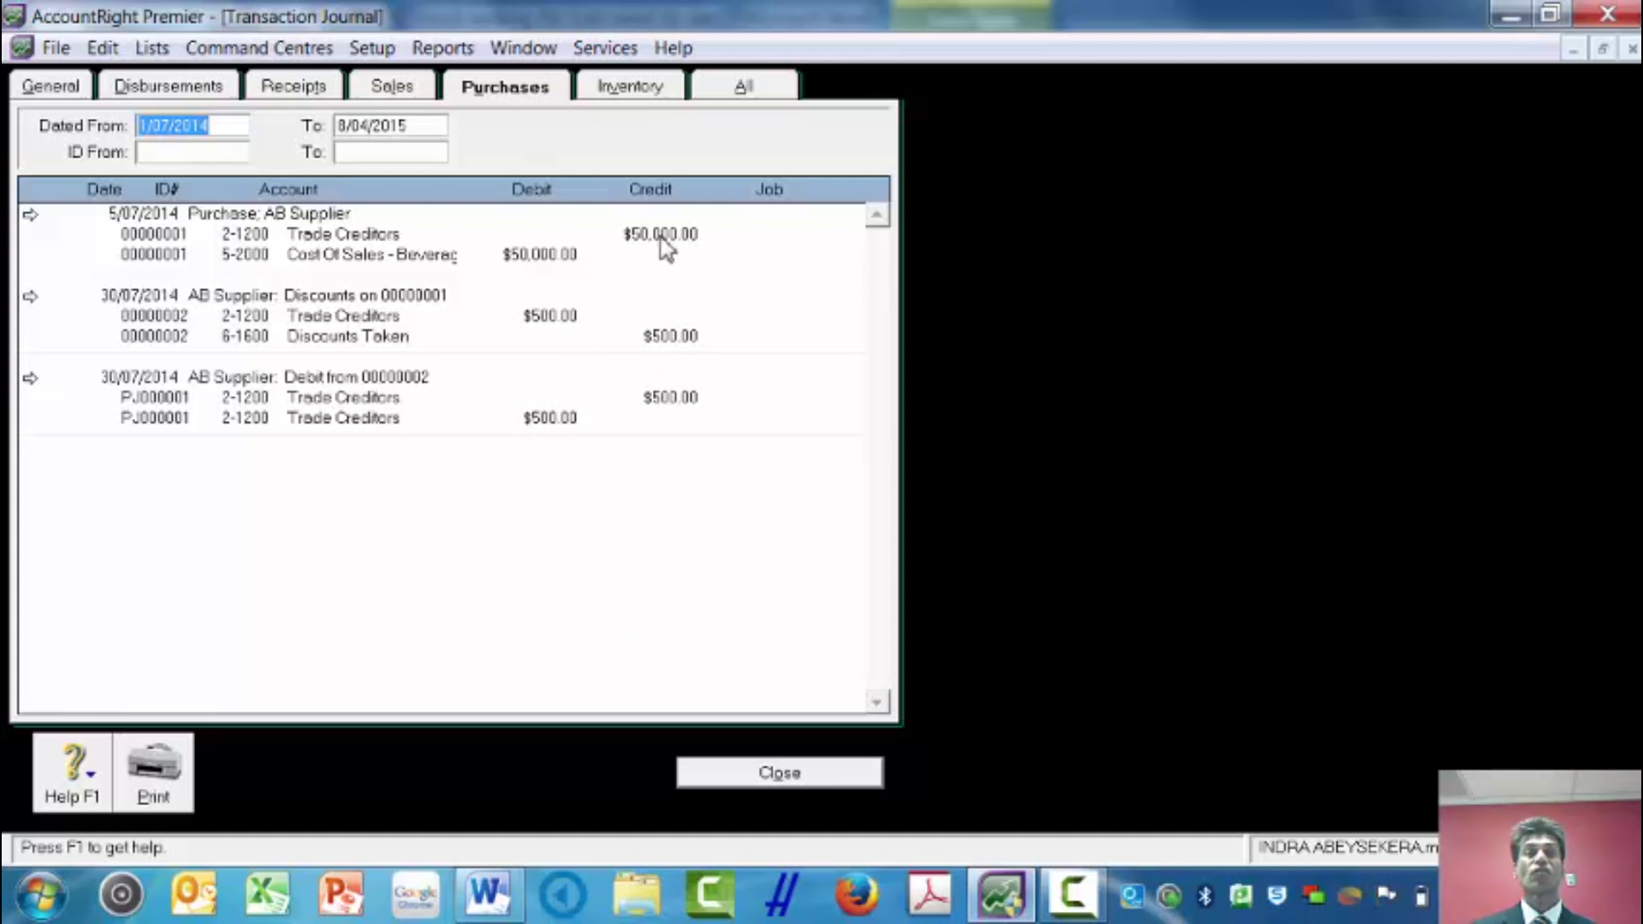
click(755, 775)
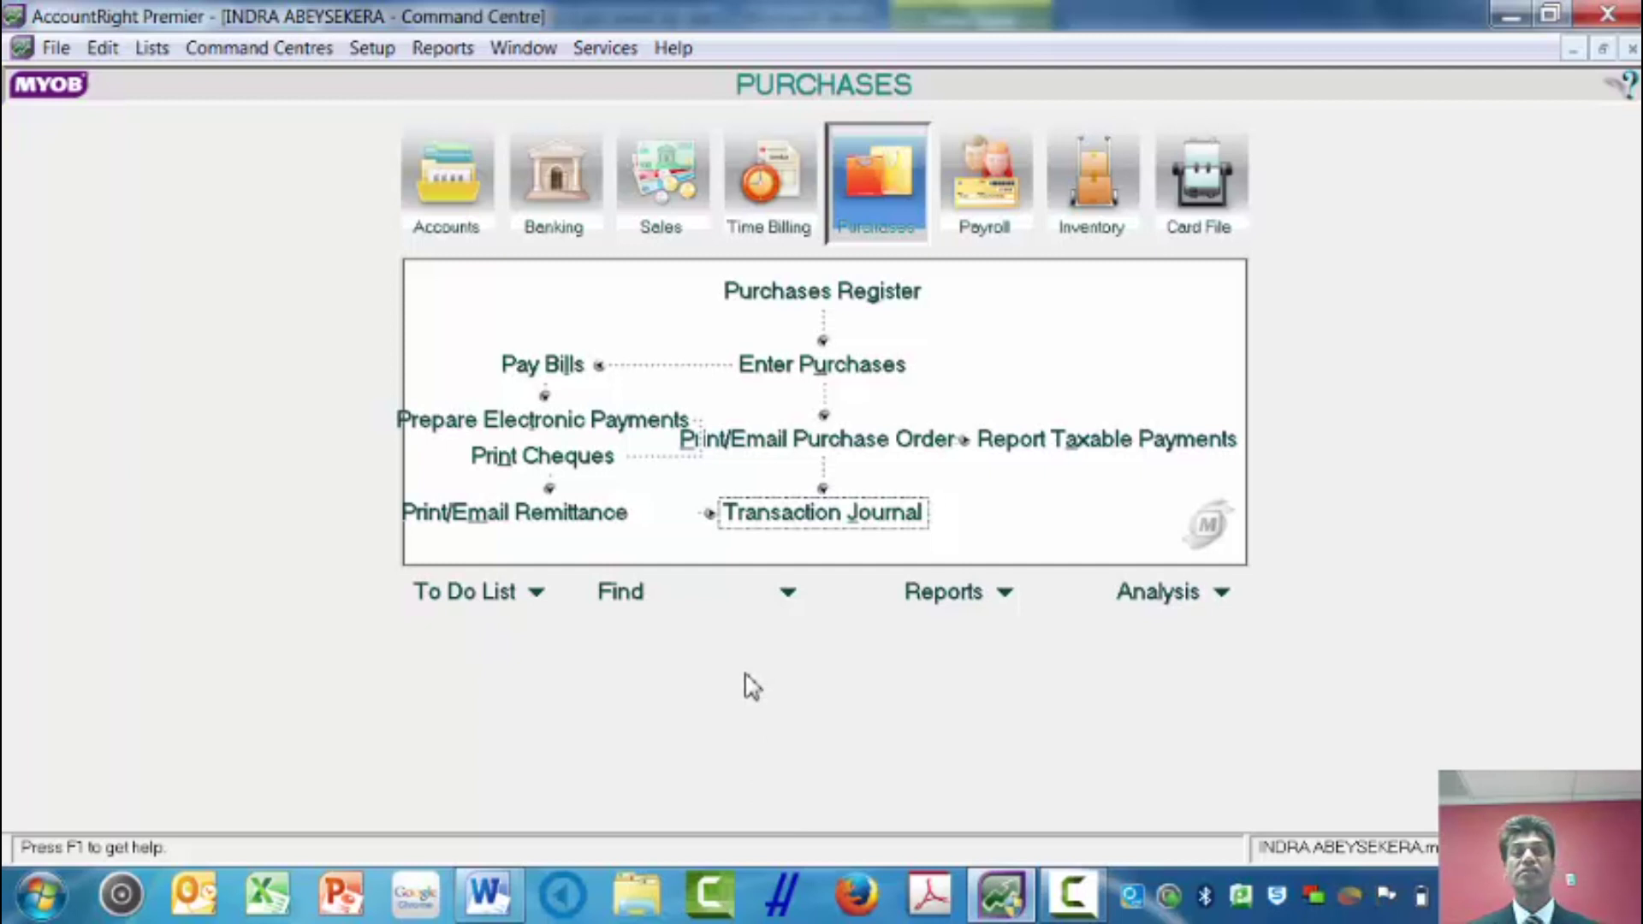